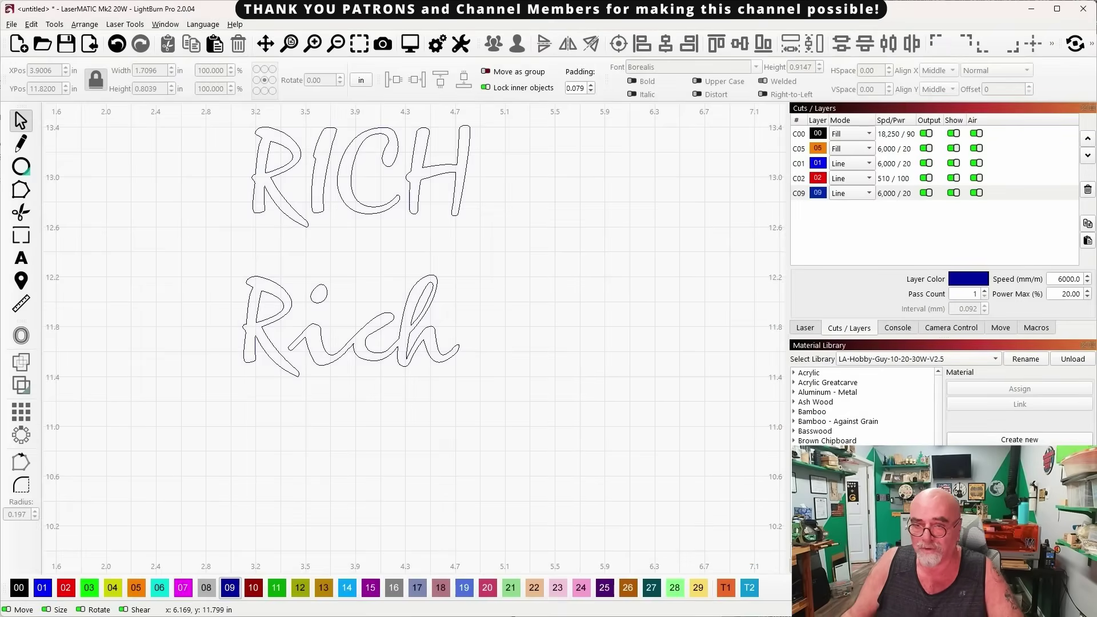
Step: Center the name designs in view and select the capital RICH text
drag(502, 267, 539, 304)
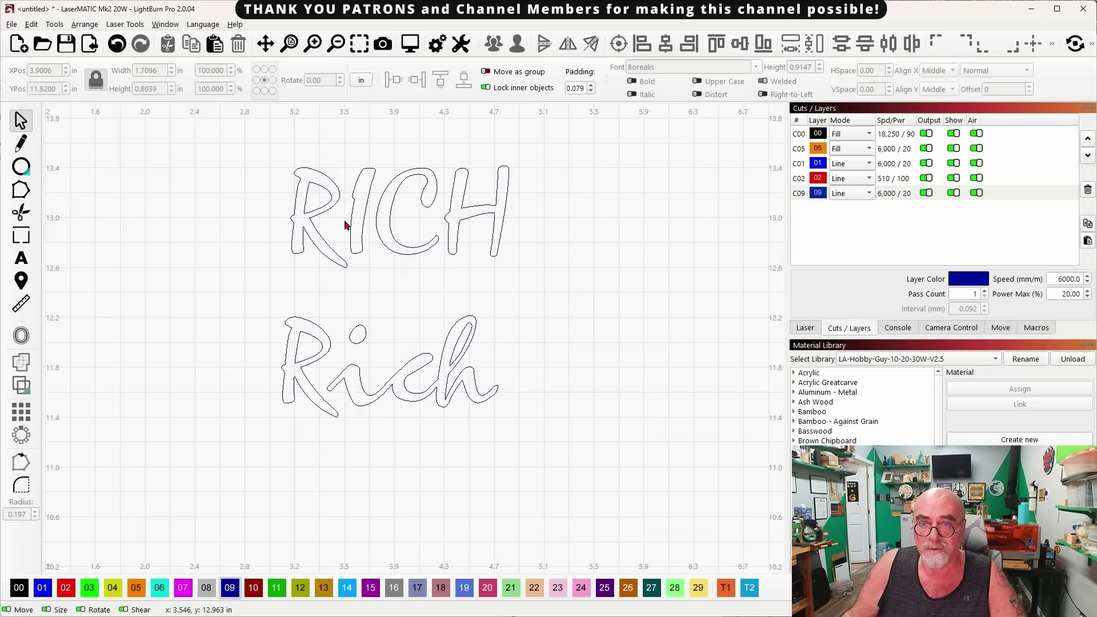
click(425, 207)
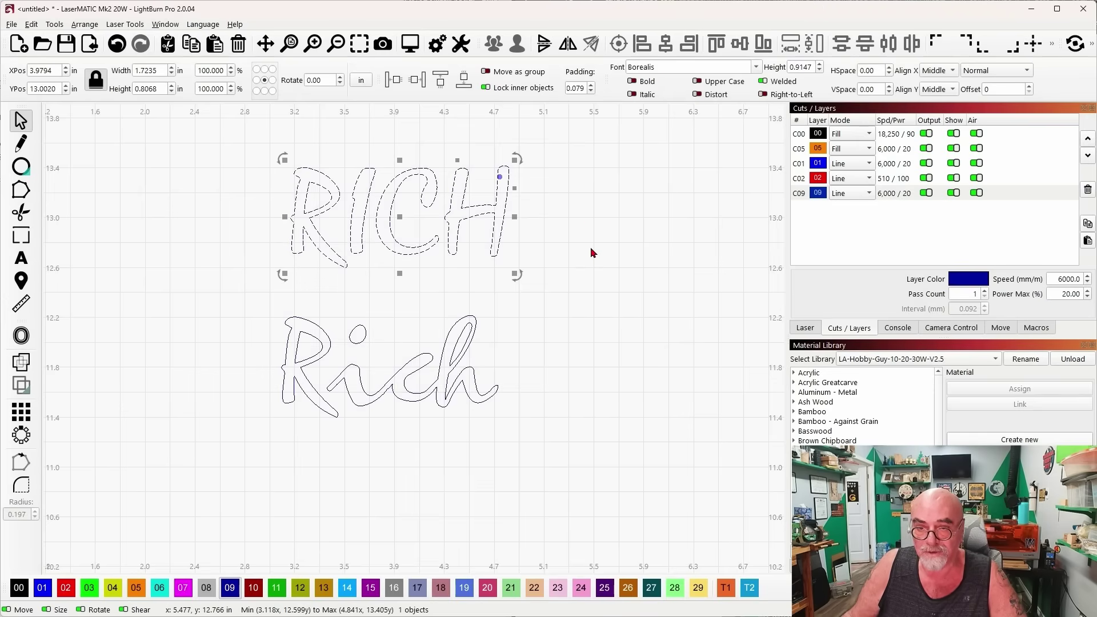
click(549, 248)
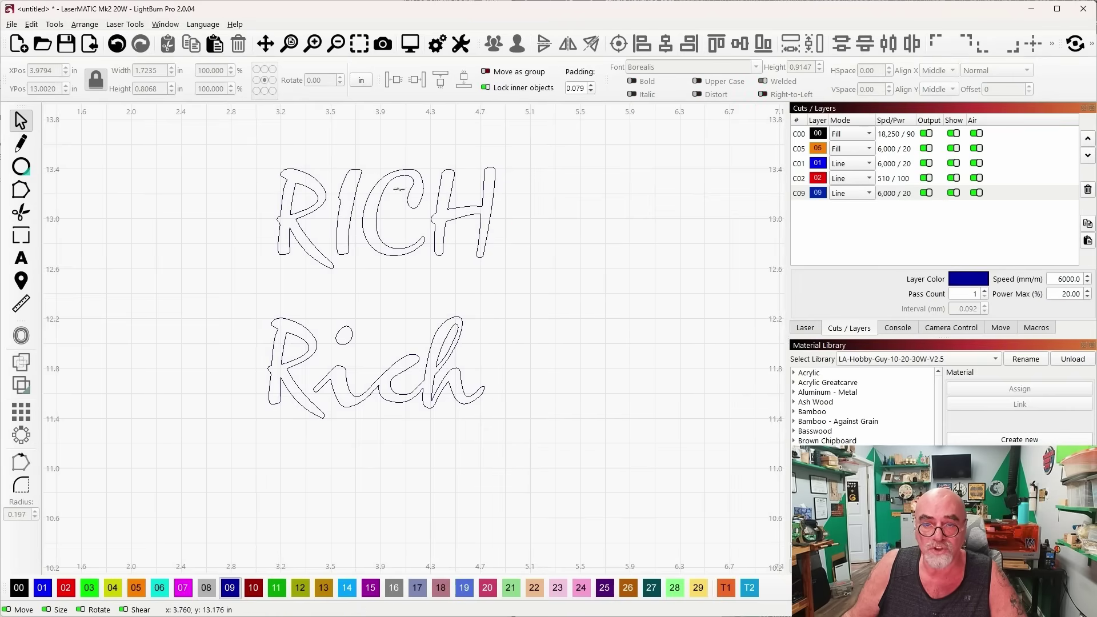
scroll(387, 170, up, 3)
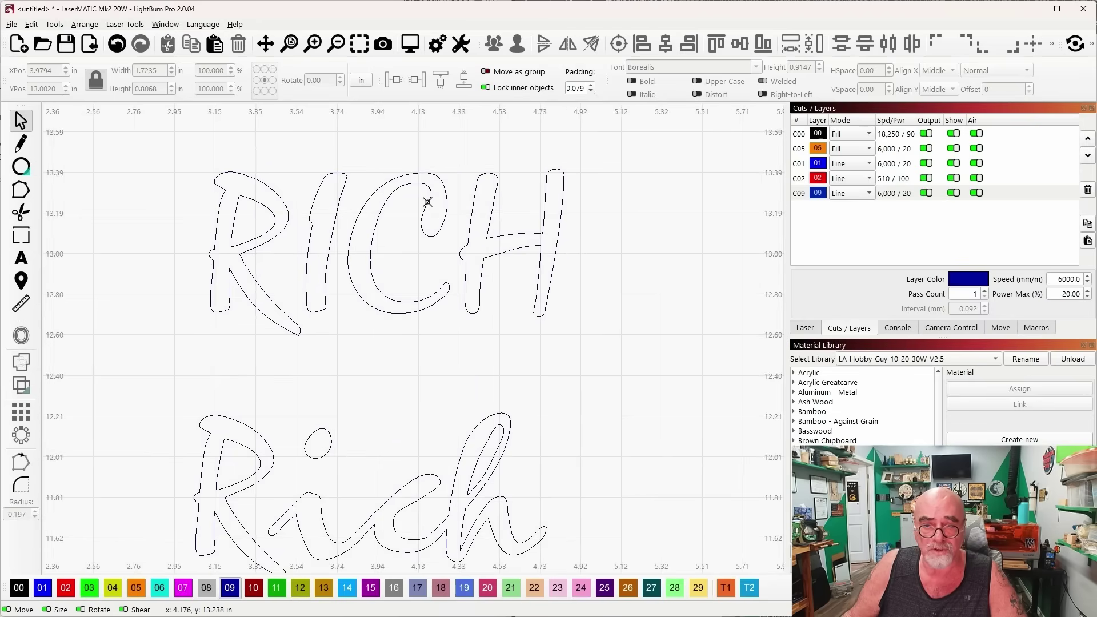
click(427, 202)
scroll(428, 202, down, 2)
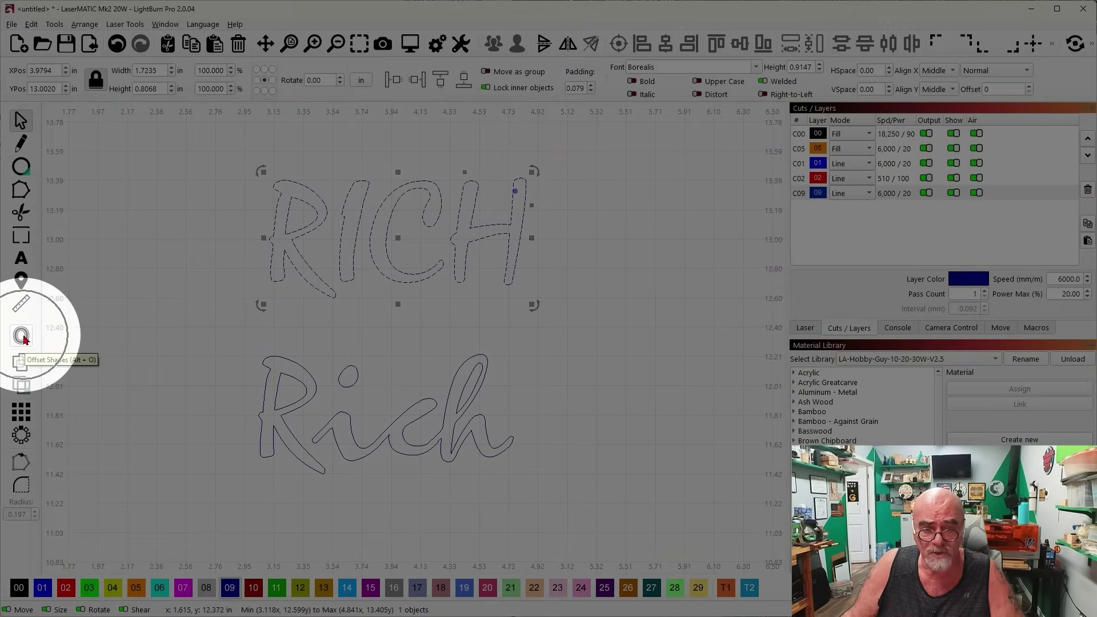
Step: Add a rounded outward offset of 0.0625 around RICH, keeping the original letters
click(23, 338)
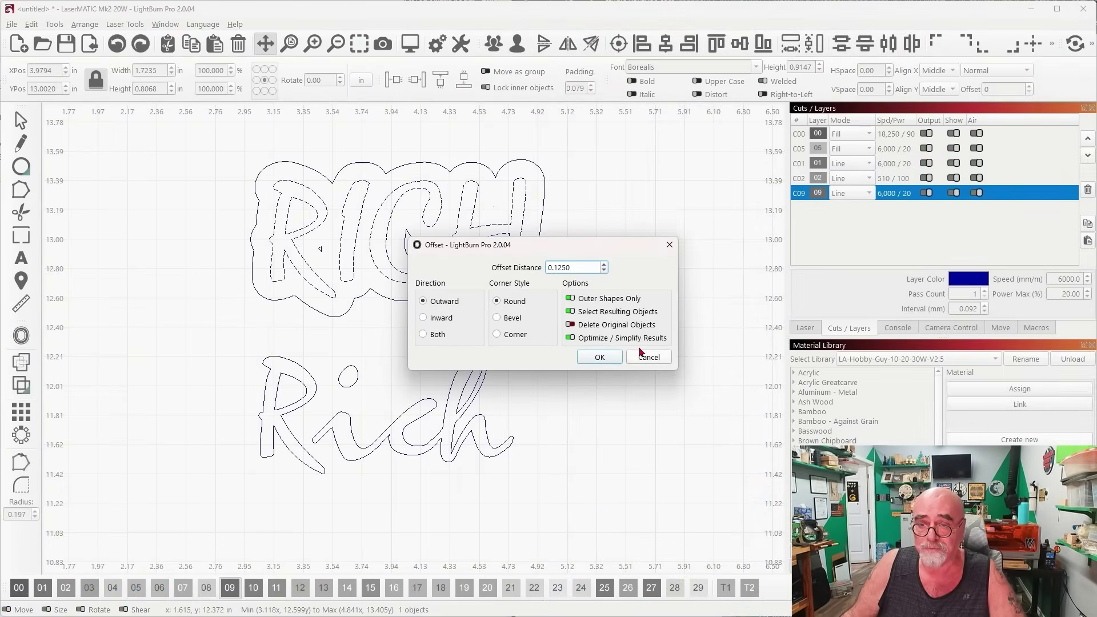
drag(646, 229, 736, 171)
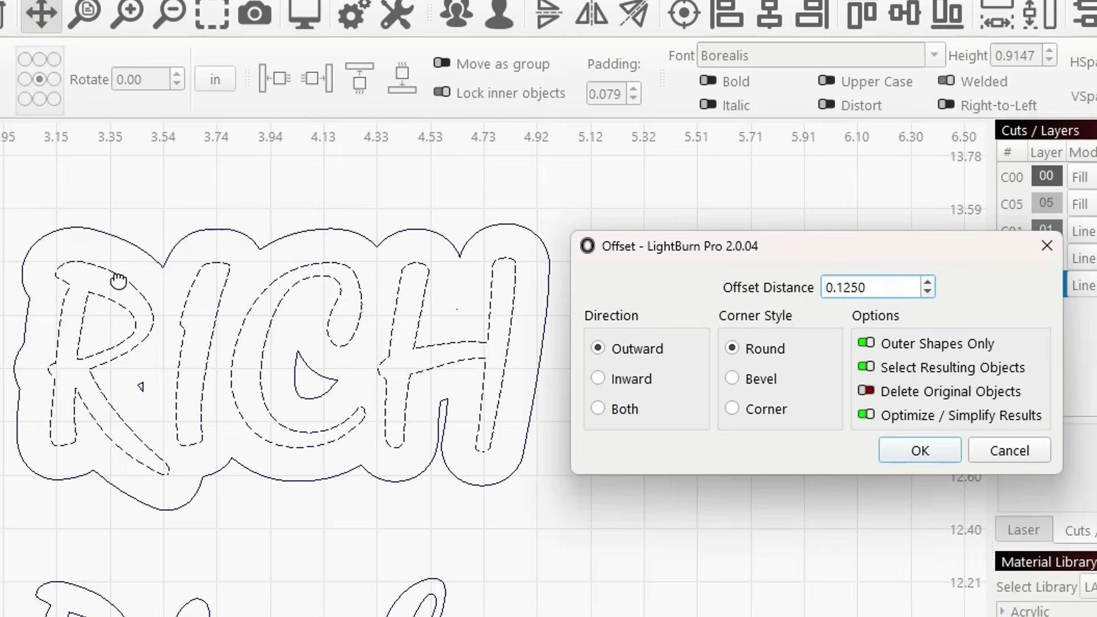
click(929, 292)
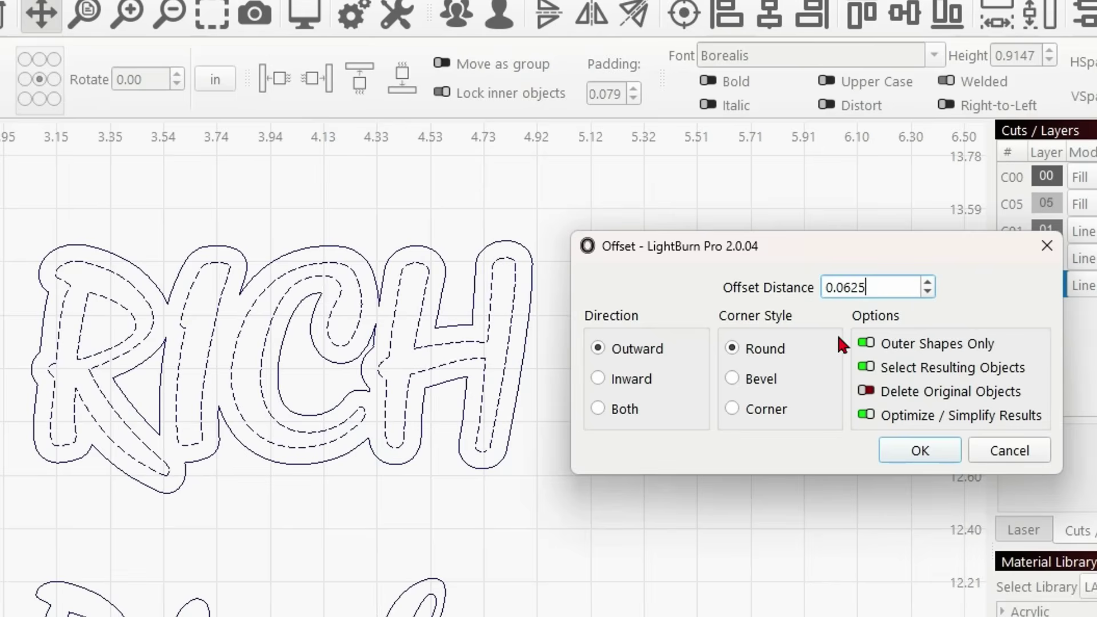
click(920, 451)
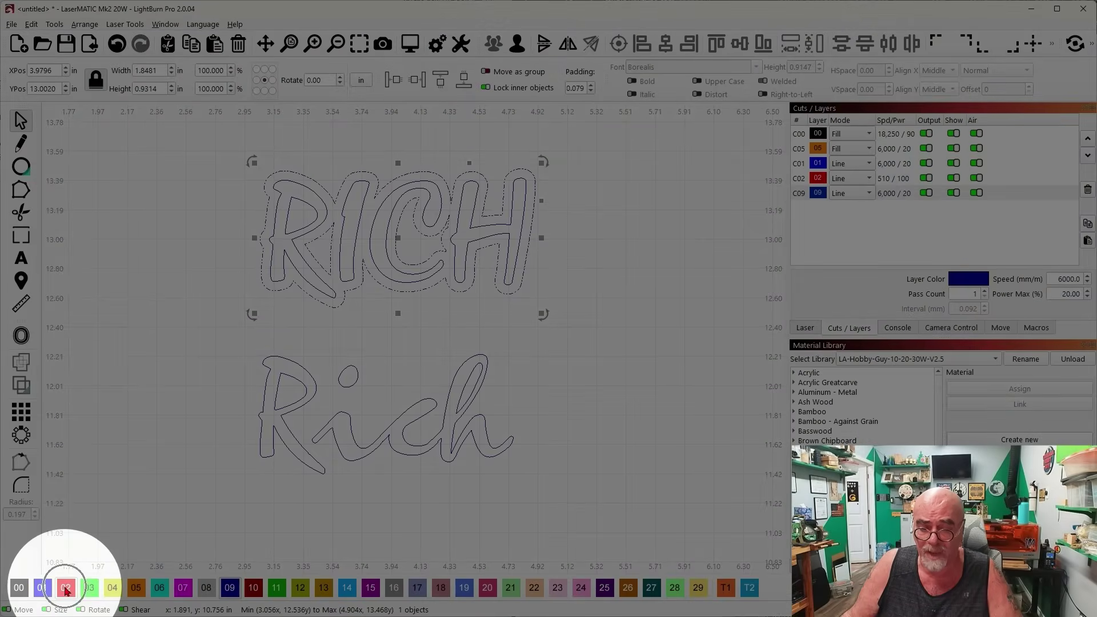
Step: Assign the new offset outline around RICH to the red C02 layer
click(66, 589)
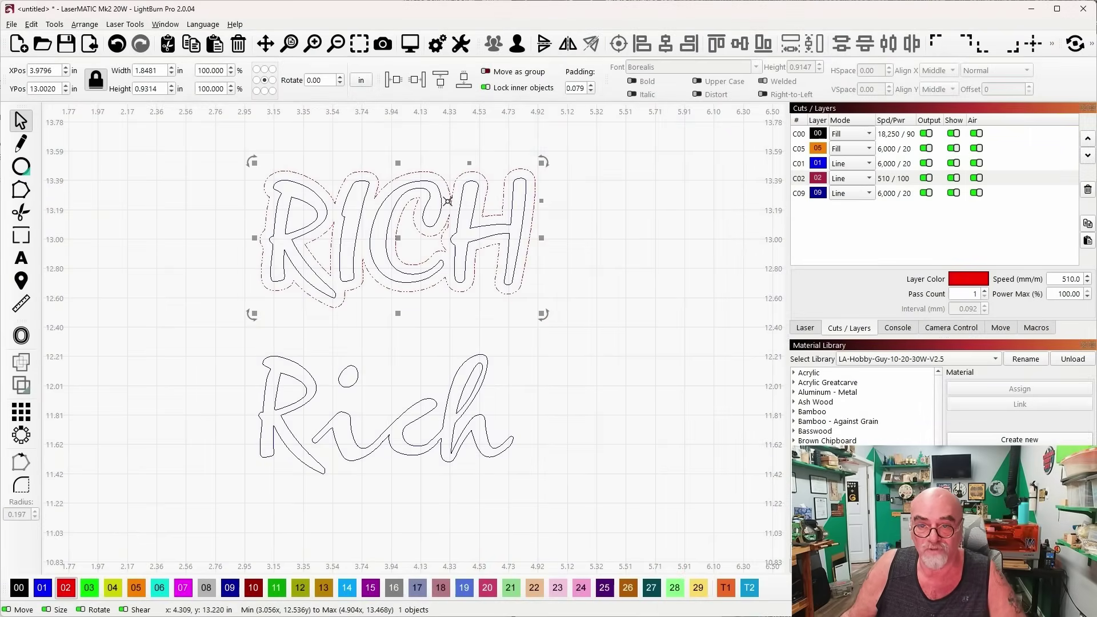
scroll(430, 172, up, 2)
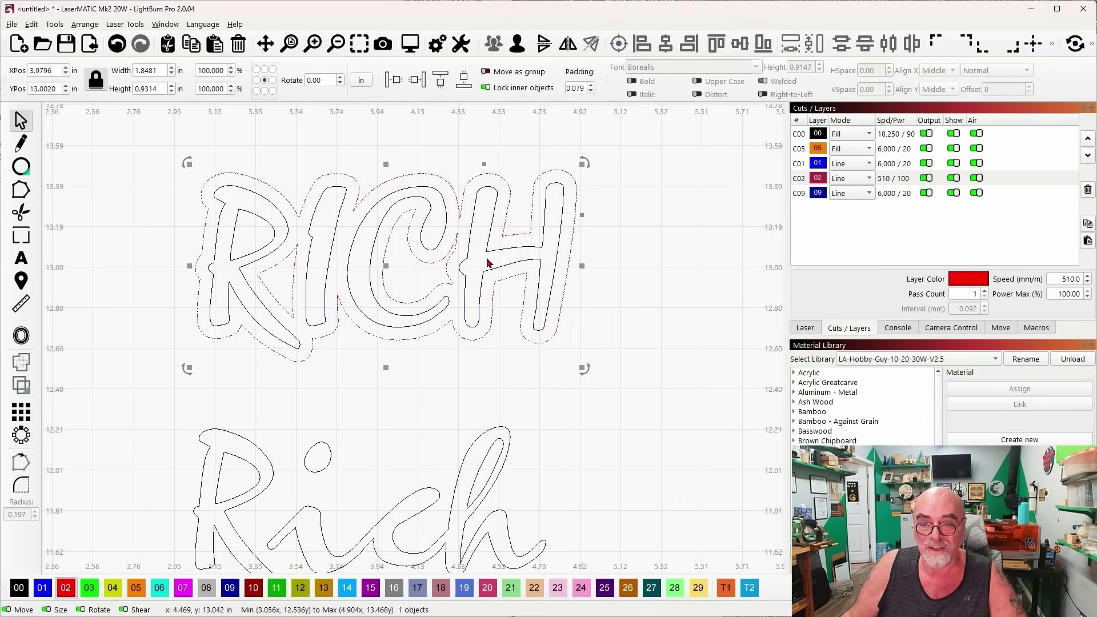
scroll(485, 262, up, 1)
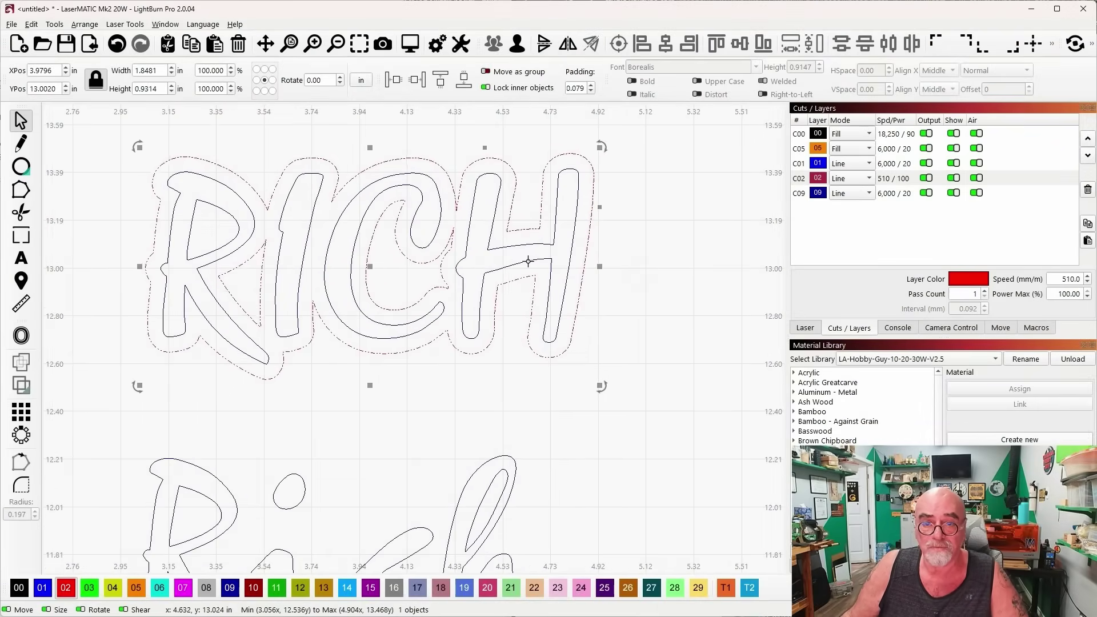
scroll(531, 279, down, 1)
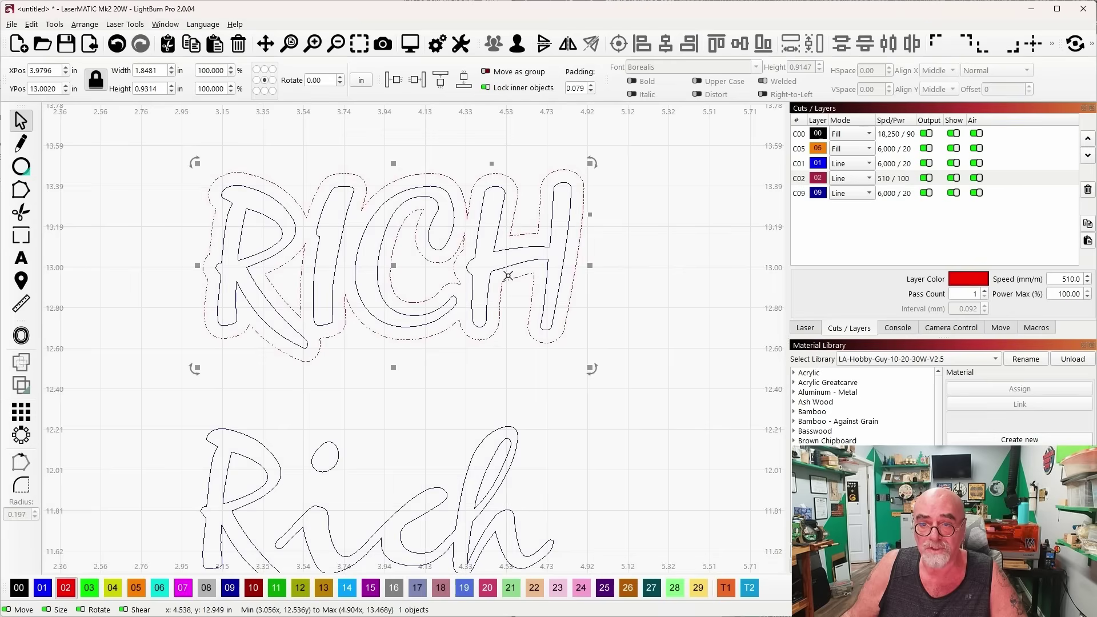
click(495, 241)
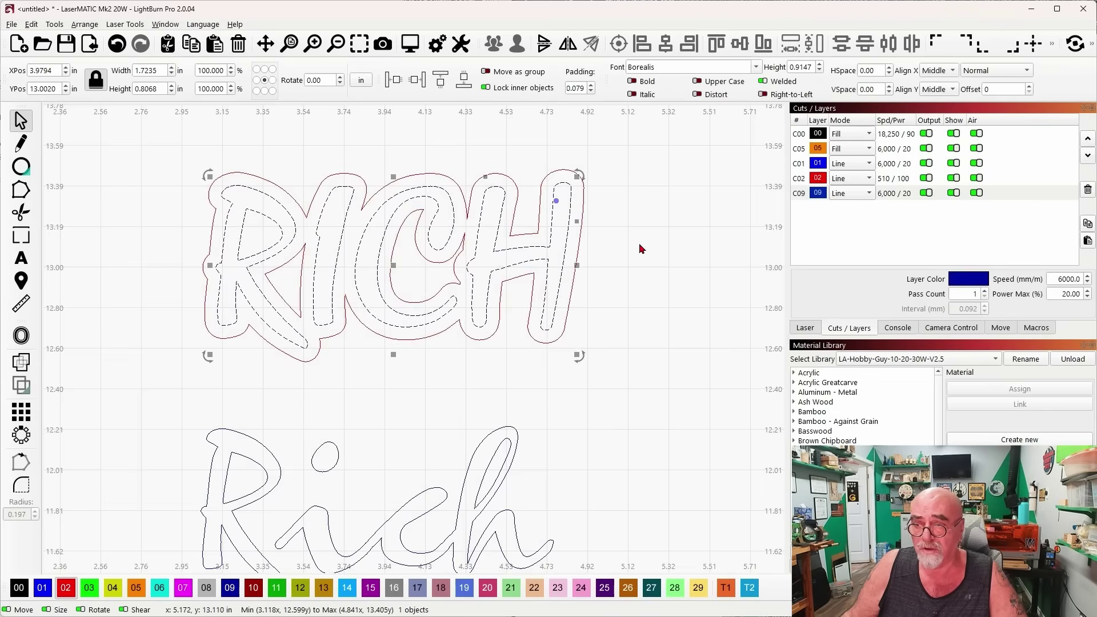
click(850, 196)
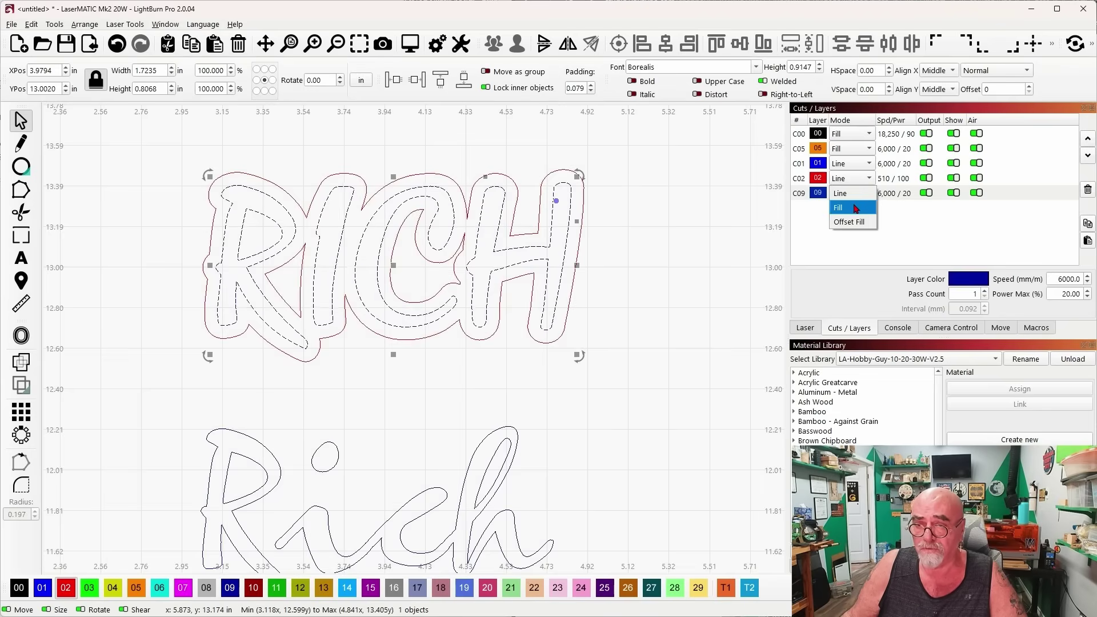
click(856, 208)
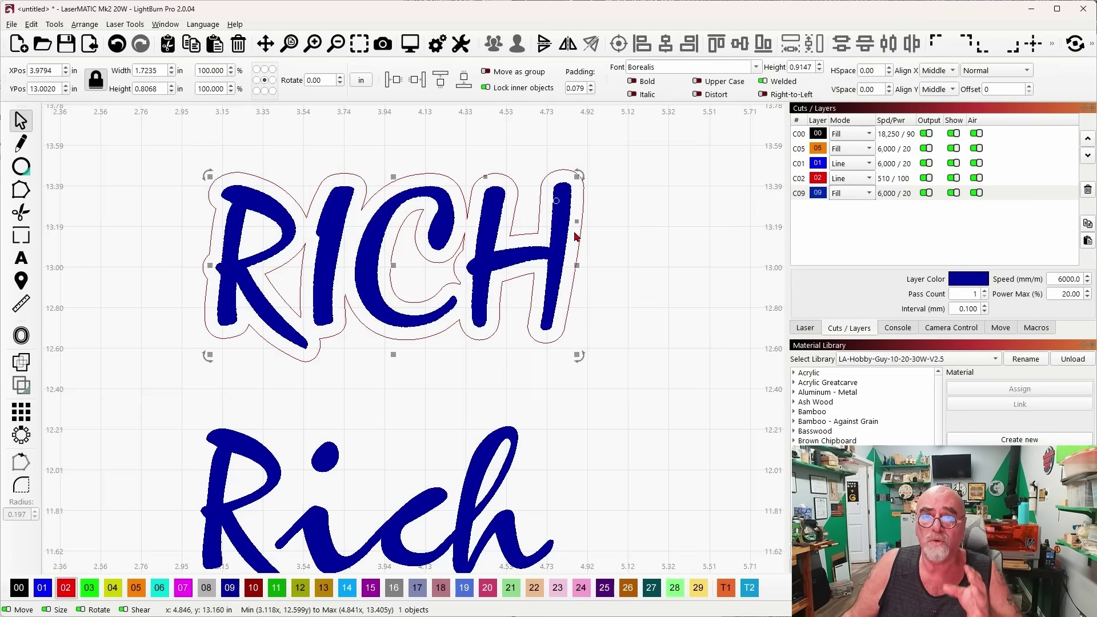
click(852, 198)
click(853, 184)
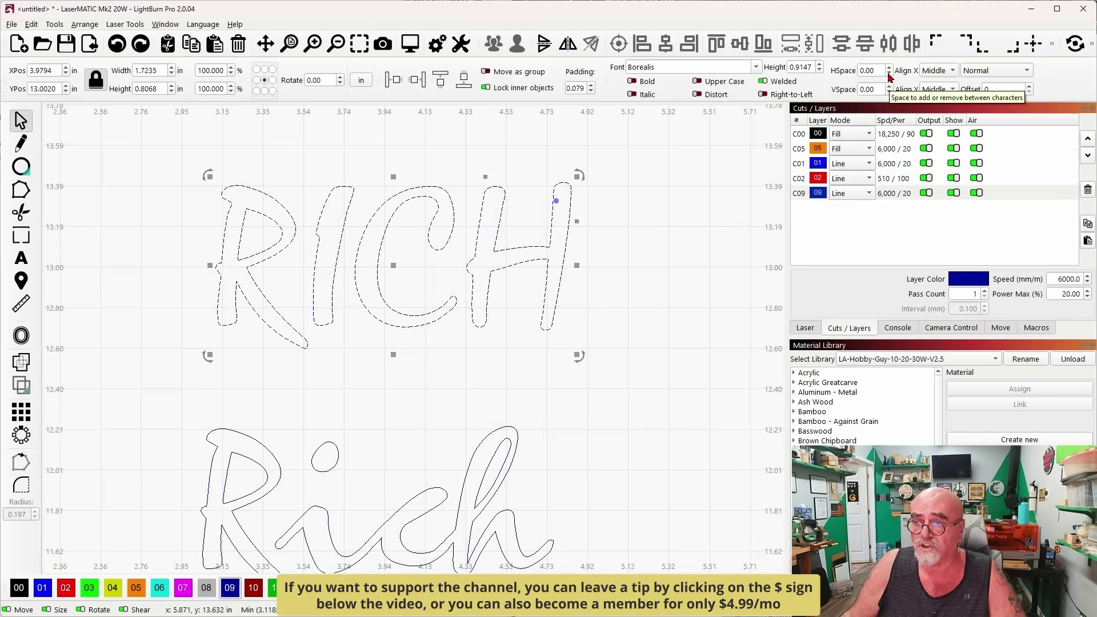
Step: Step the RICH HSpace down to -14.00 so neighbouring letters overlap
click(889, 73)
click(889, 73)
click(889, 74)
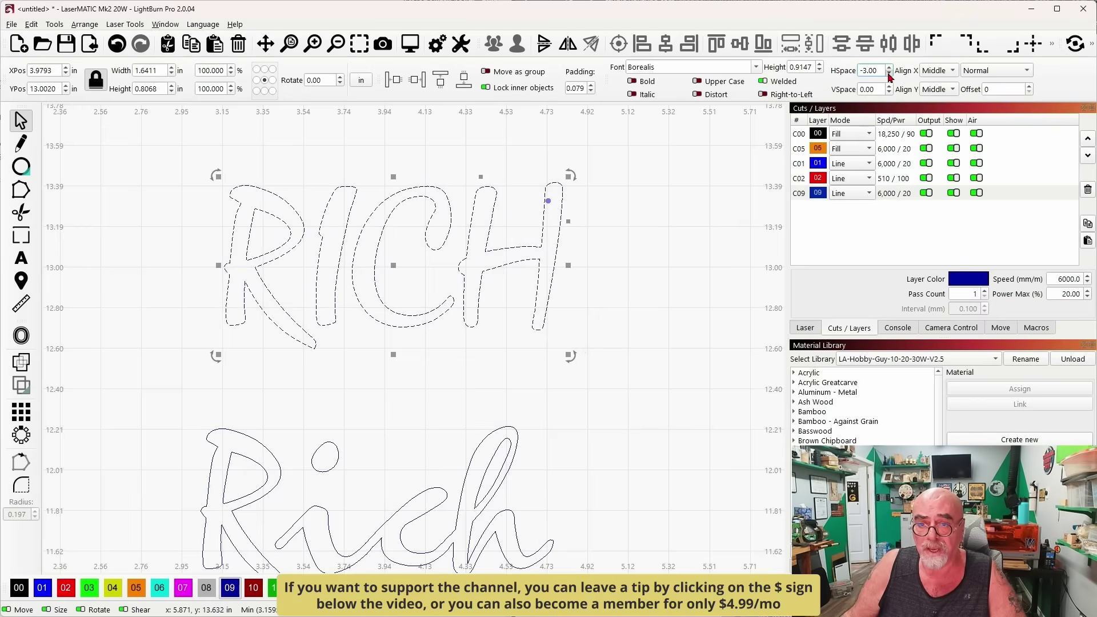
click(889, 74)
click(889, 73)
click(889, 74)
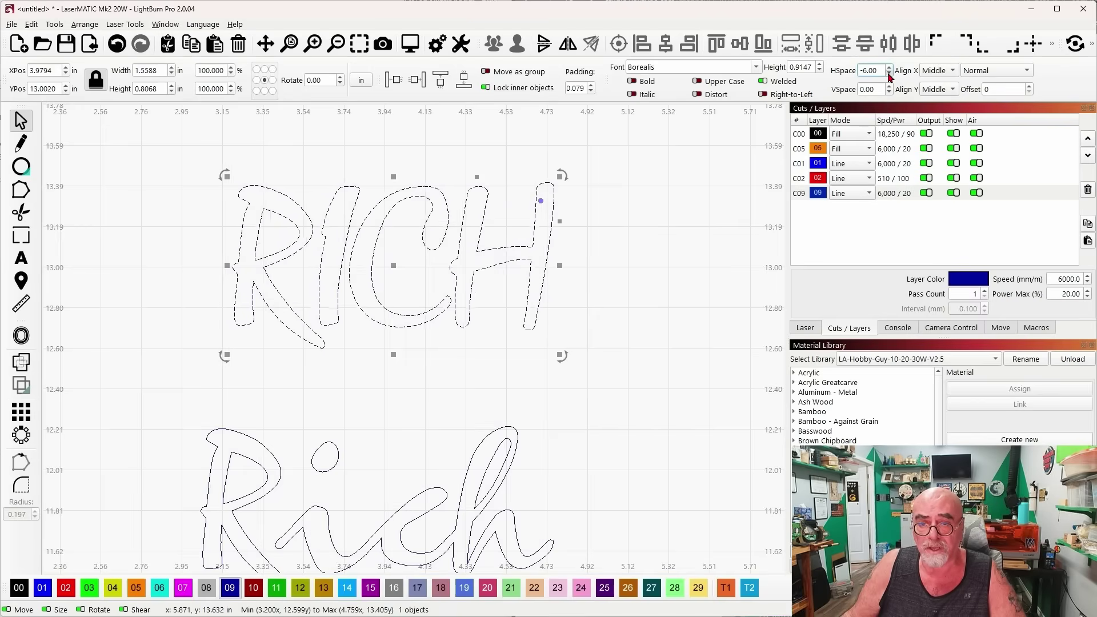
click(889, 74)
click(889, 73)
click(889, 74)
click(889, 74)
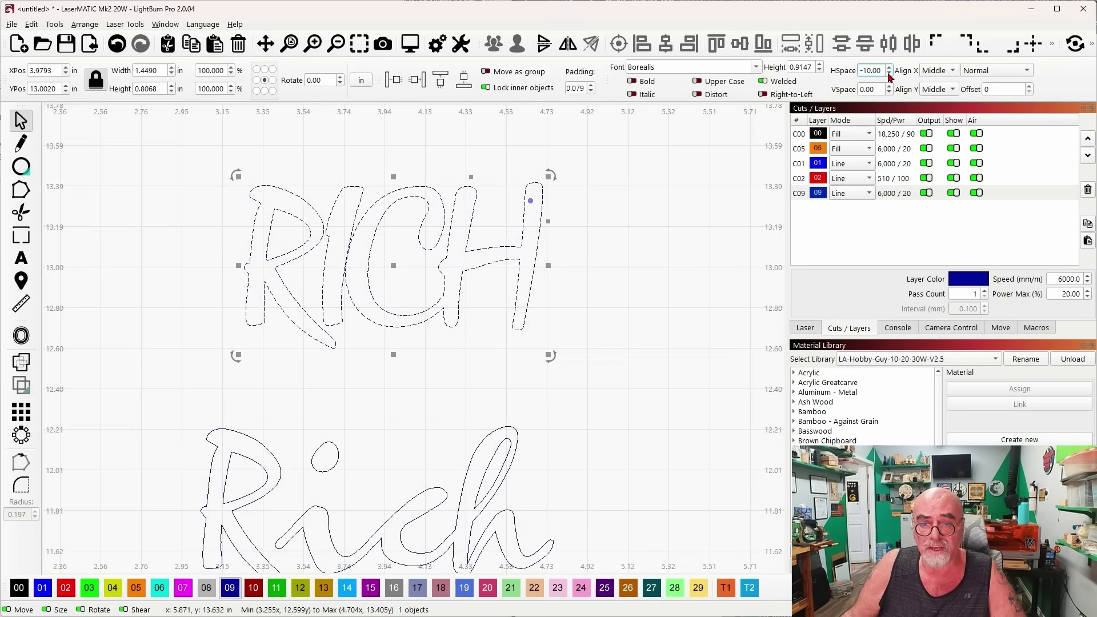
click(889, 74)
click(889, 73)
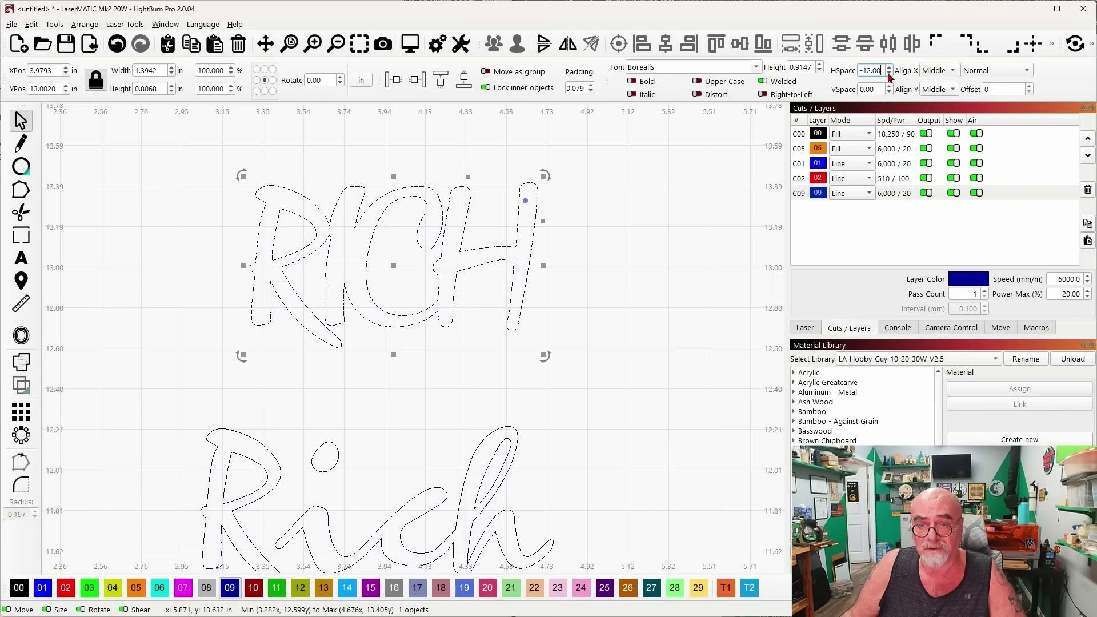
click(889, 74)
click(889, 74)
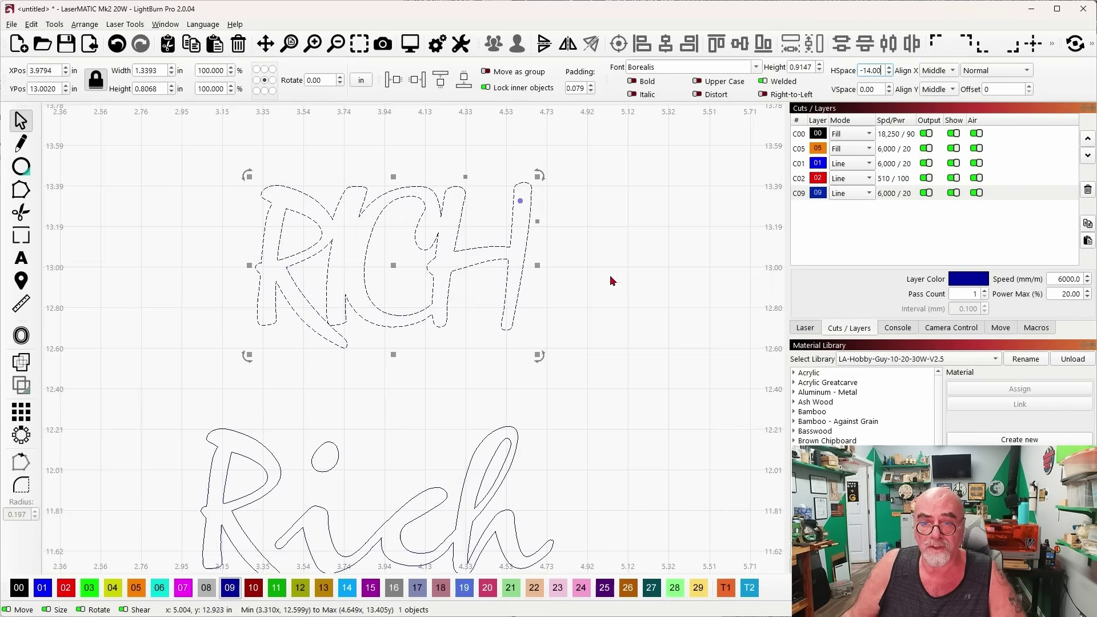
scroll(435, 245, up, 2)
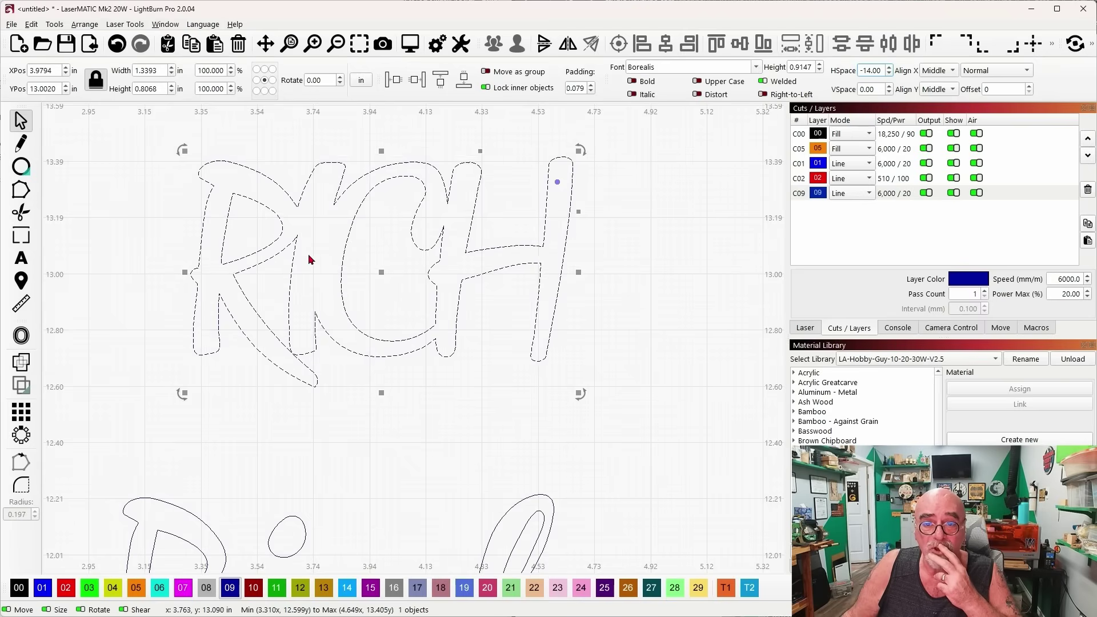
Step: Deselect RICH and zoom in on the overlapping letters
click(123, 220)
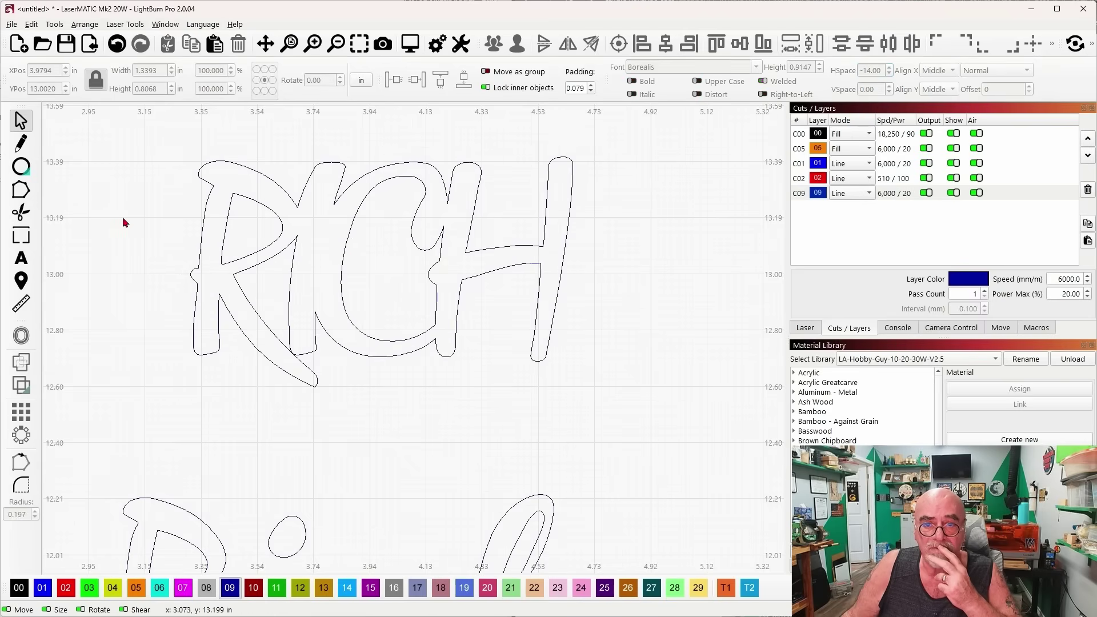
scroll(321, 195, up, 1)
scroll(321, 194, up, 1)
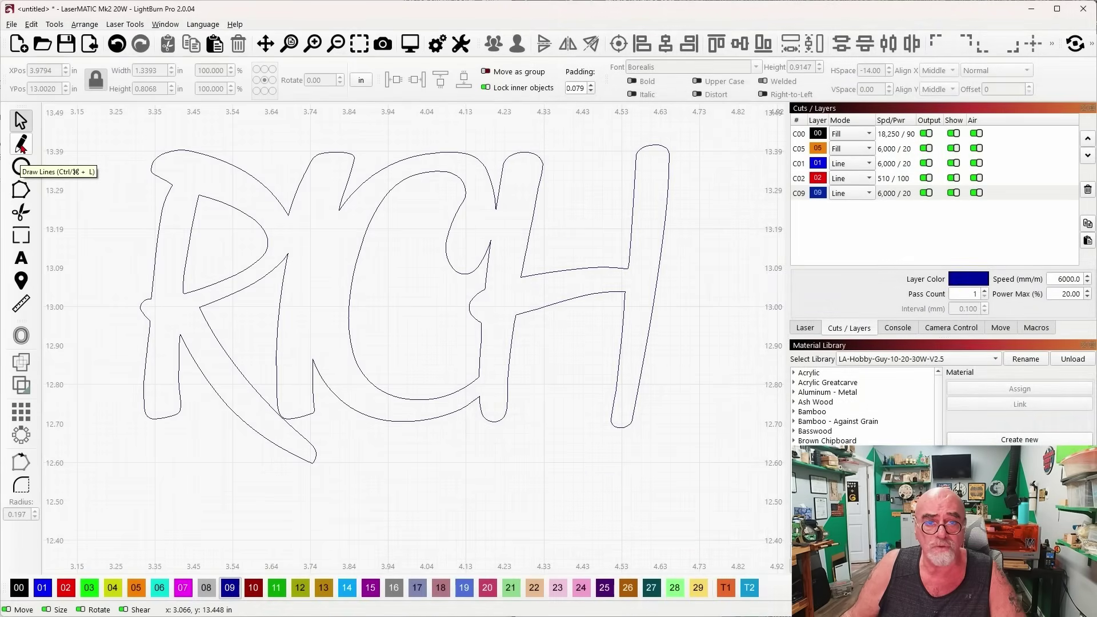
Step: Draw a short vertical line down across the R–I notch, dropping the trailing point
click(21, 147)
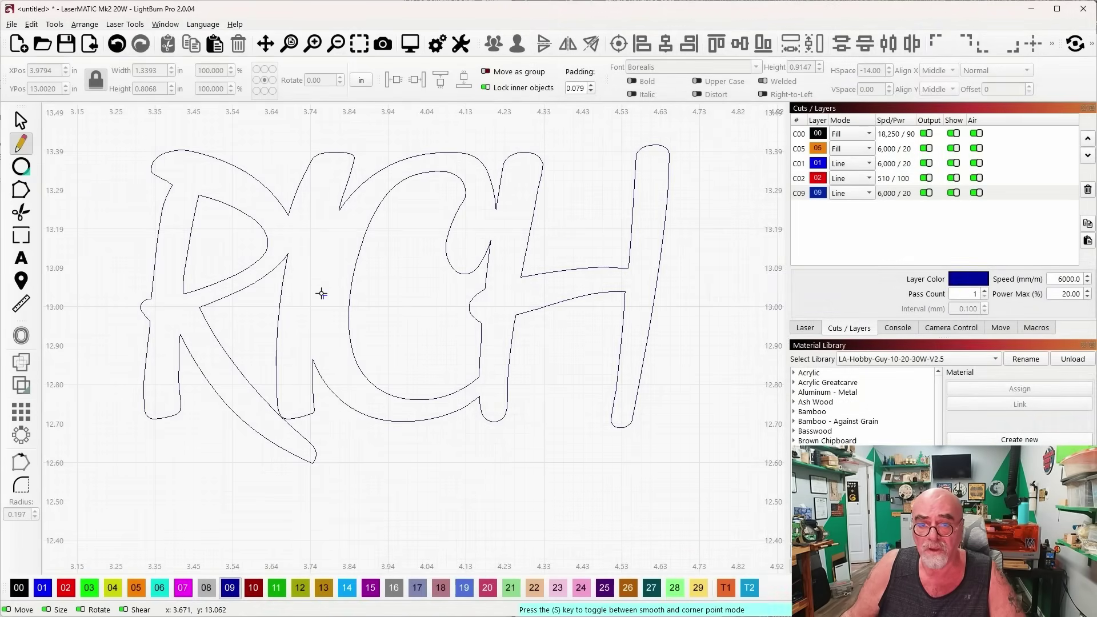
scroll(320, 283, up, 2)
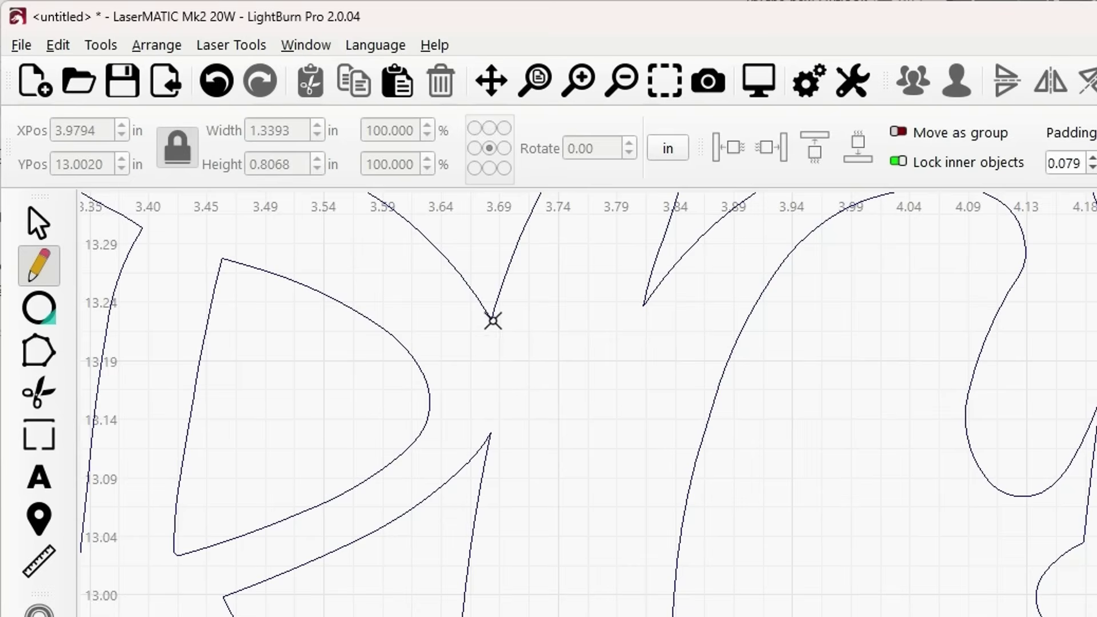
click(492, 318)
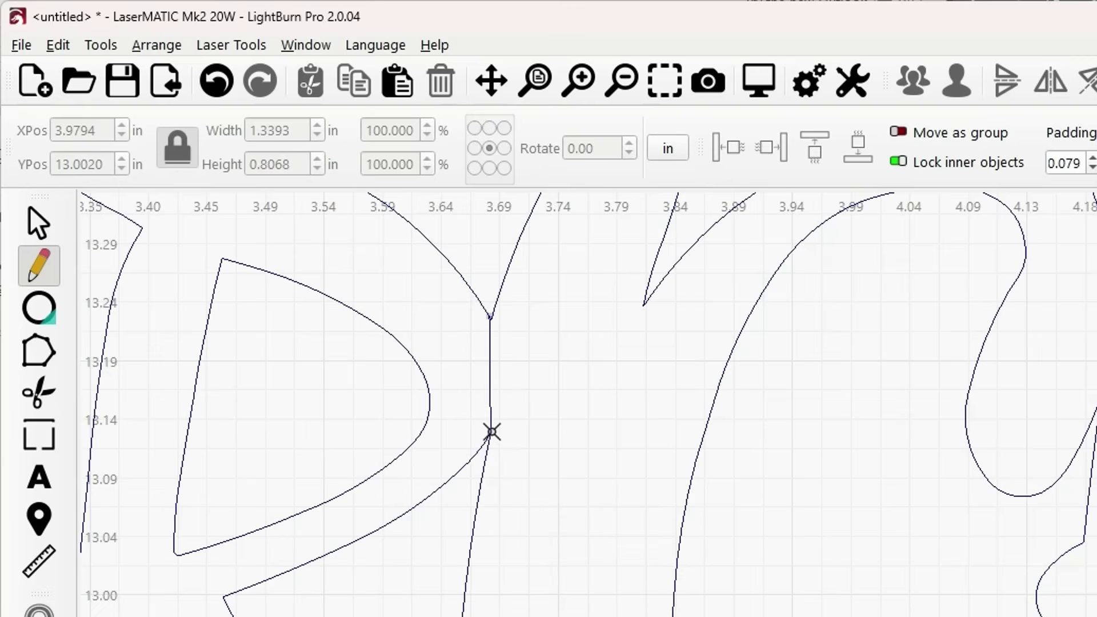
click(492, 432)
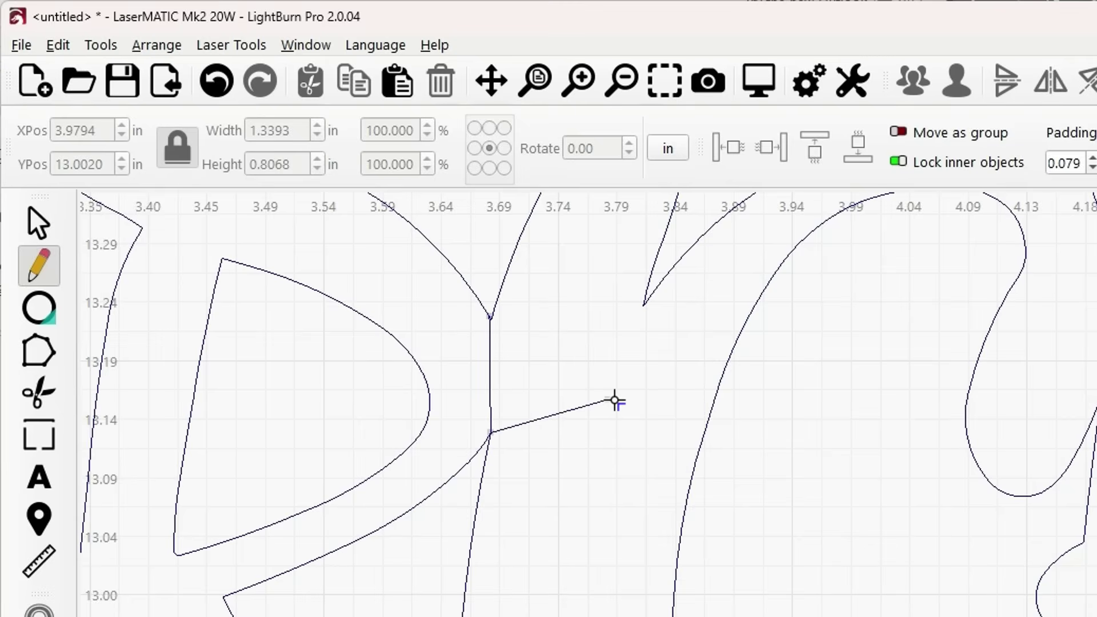
key(ctrl+z)
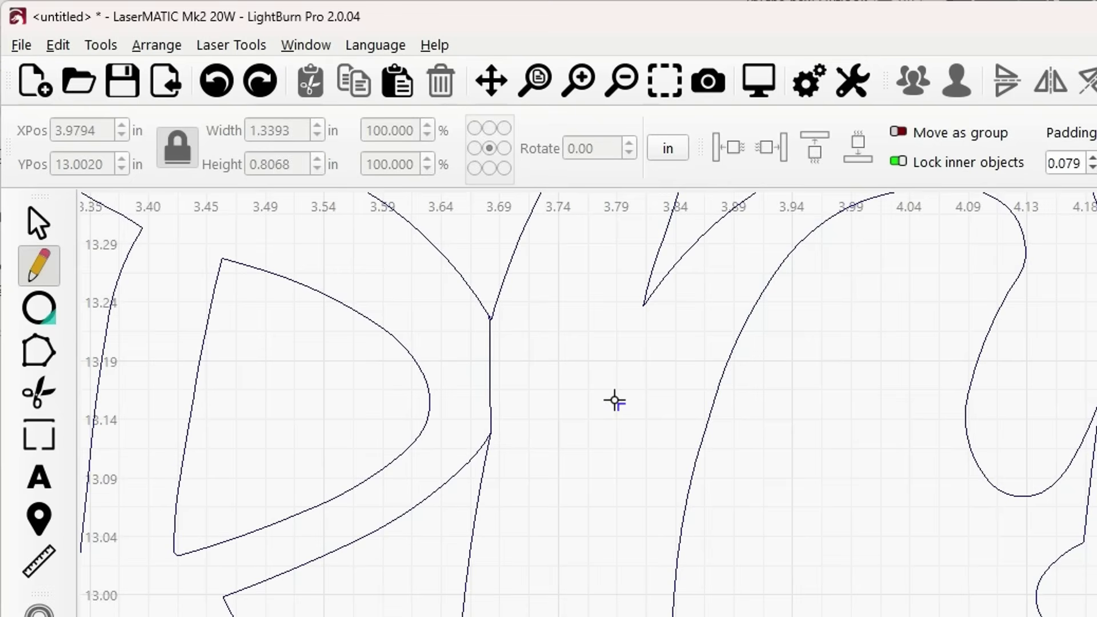
Step: Bend the R–I joining line into a gentle curve with Edit Nodes, then zoom back out
click(40, 225)
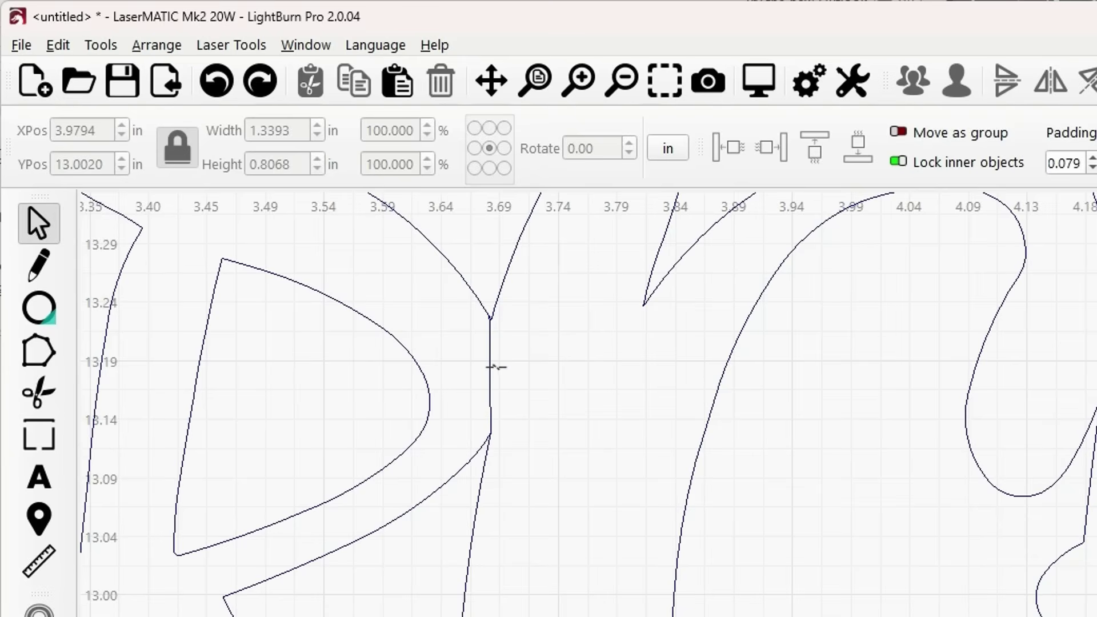
click(494, 367)
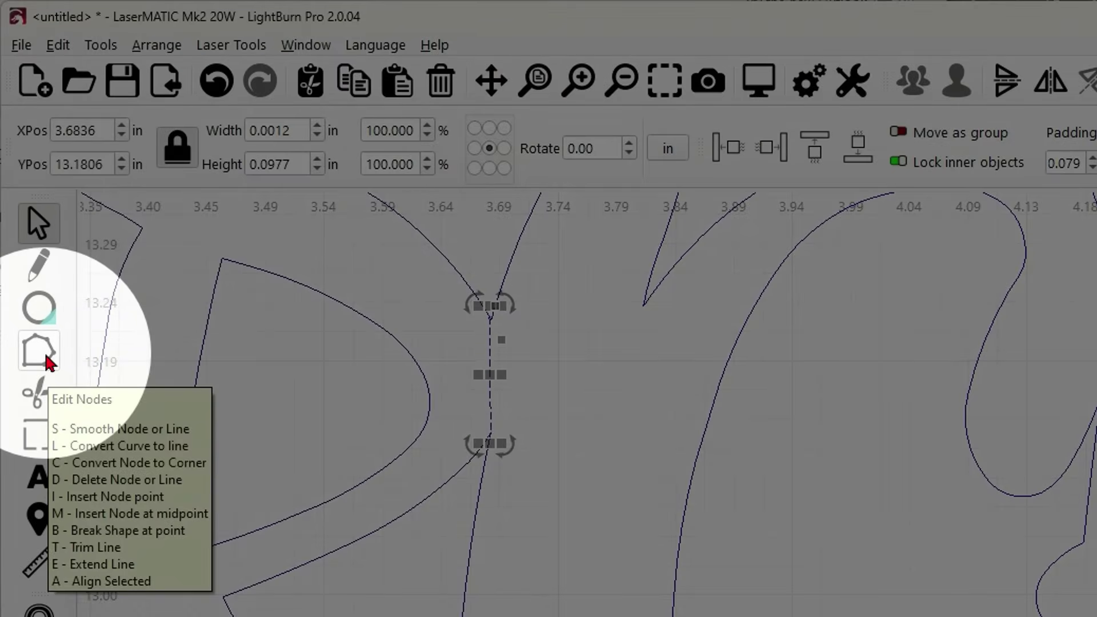
click(46, 359)
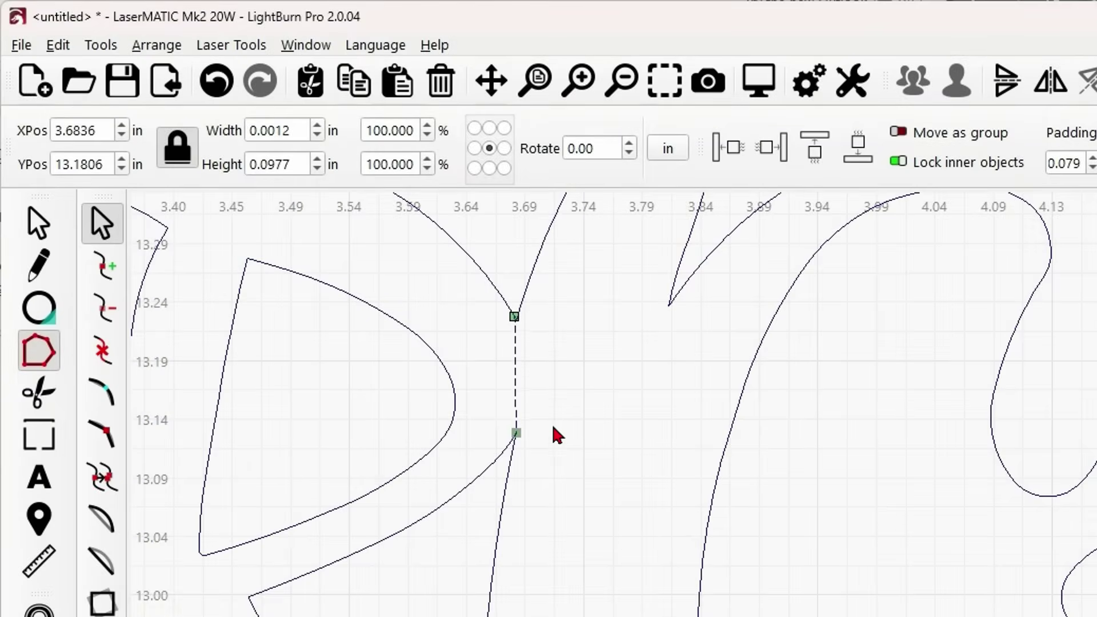
scroll(527, 385, up, 2)
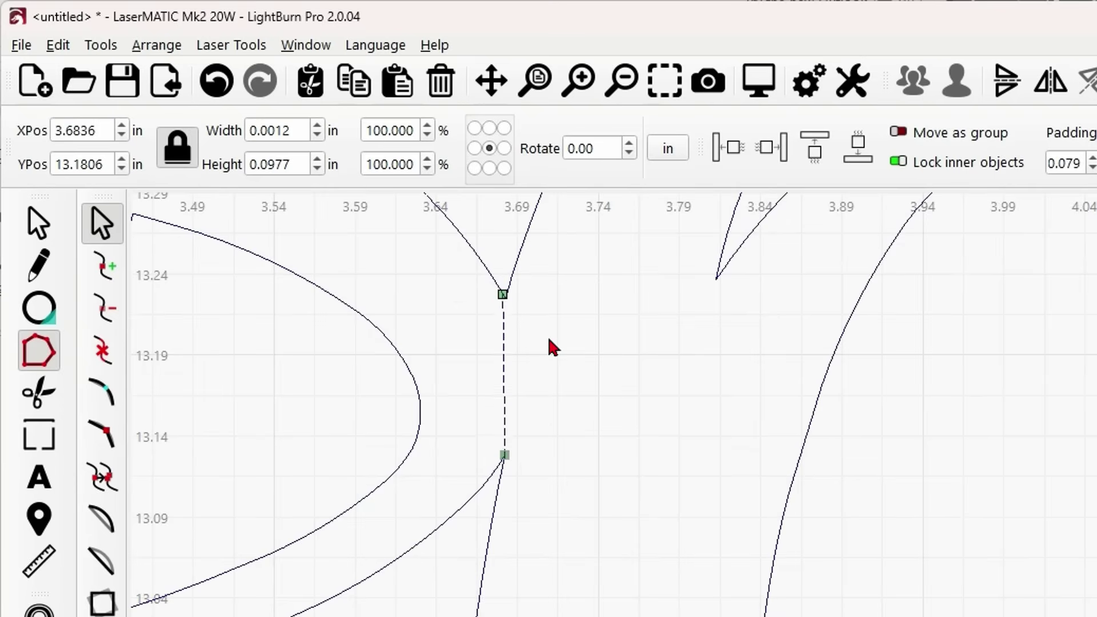
drag(551, 347, 550, 463)
scroll(569, 571, up, 1)
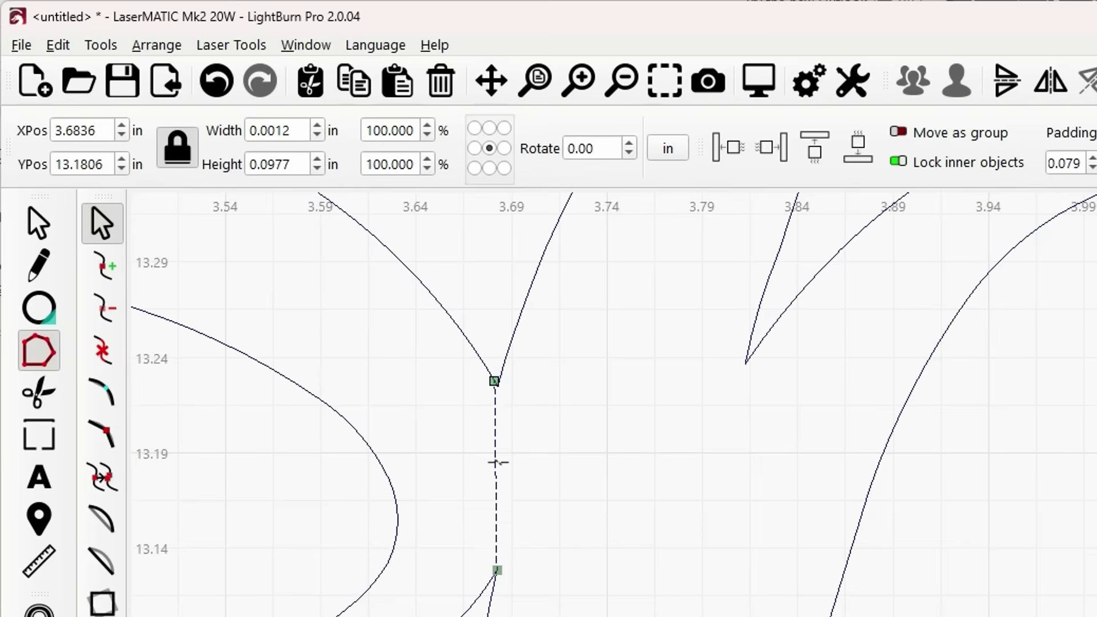
drag(497, 461, 512, 469)
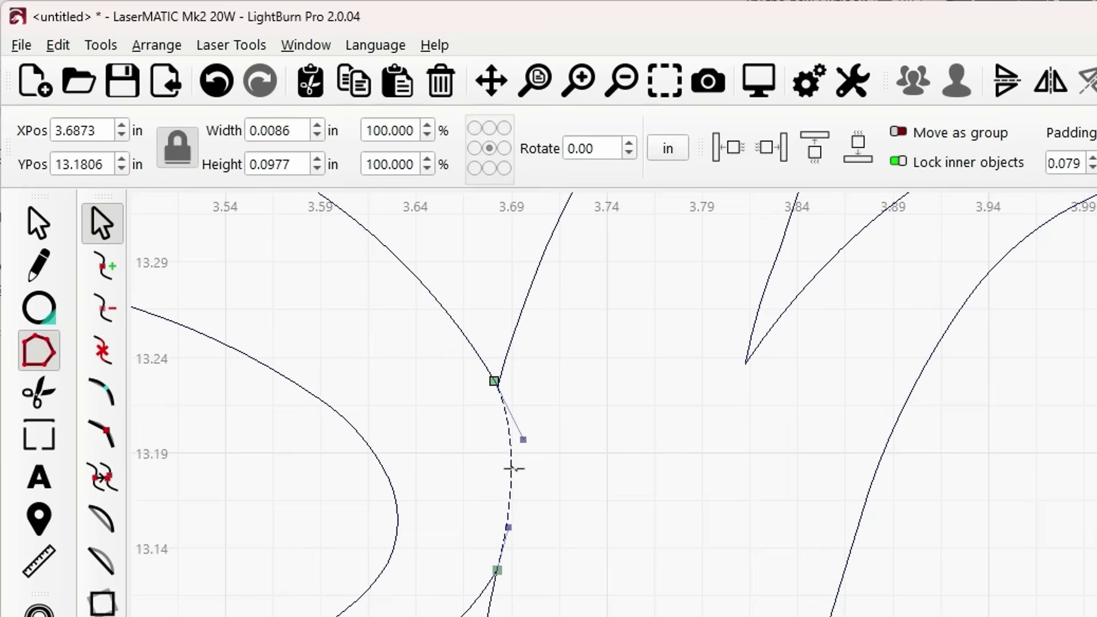
click(47, 227)
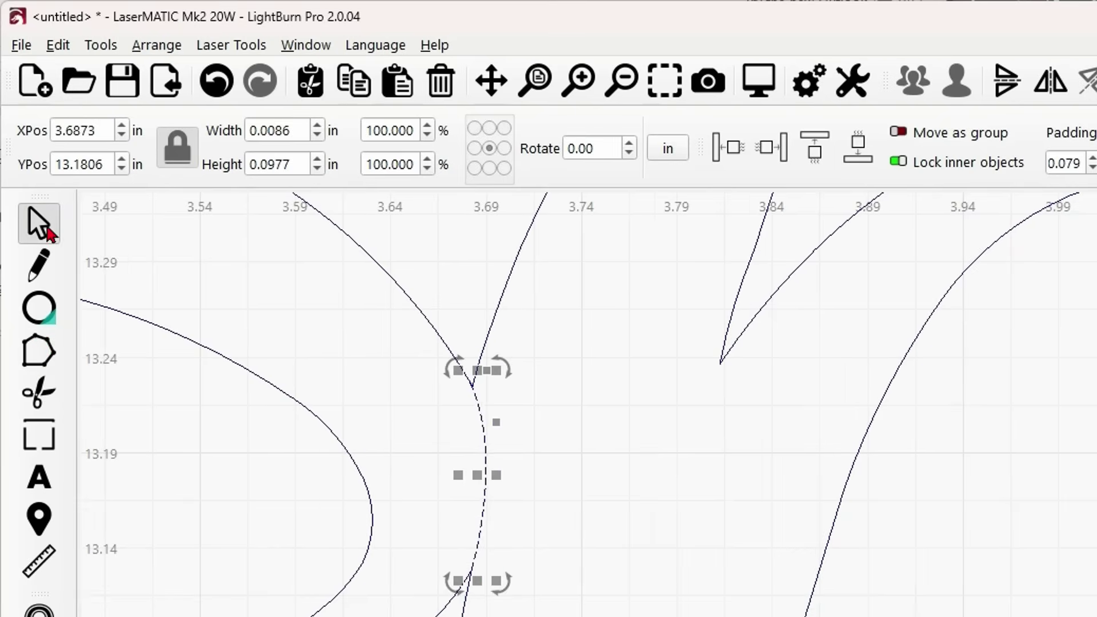
scroll(512, 436, down, 3)
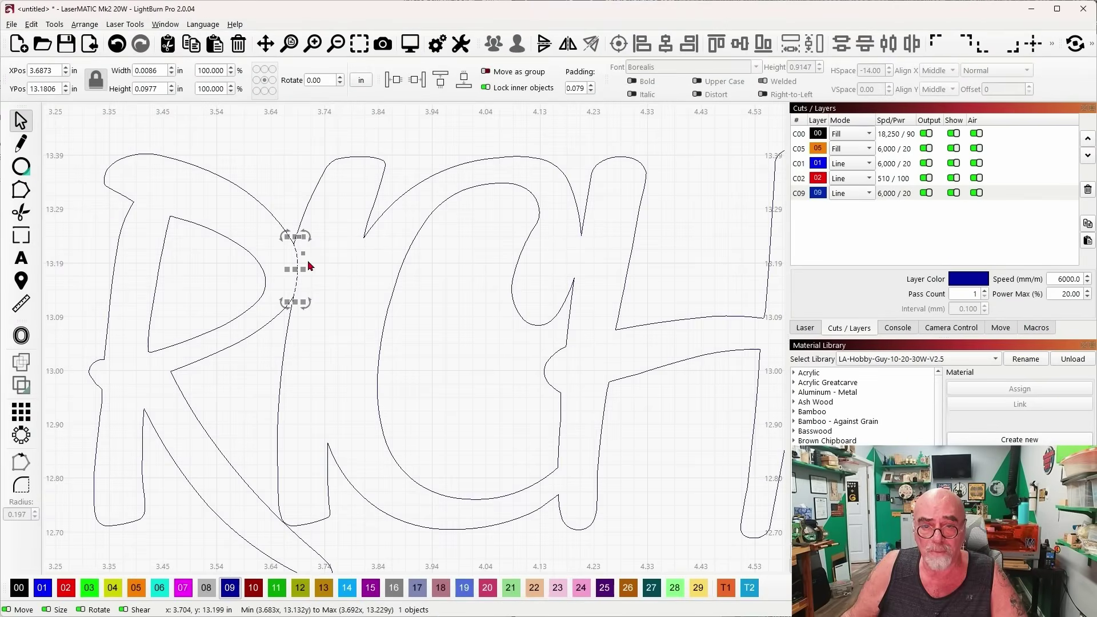
Step: Move the curved R–I join onto a new magenta layer C07
click(19, 588)
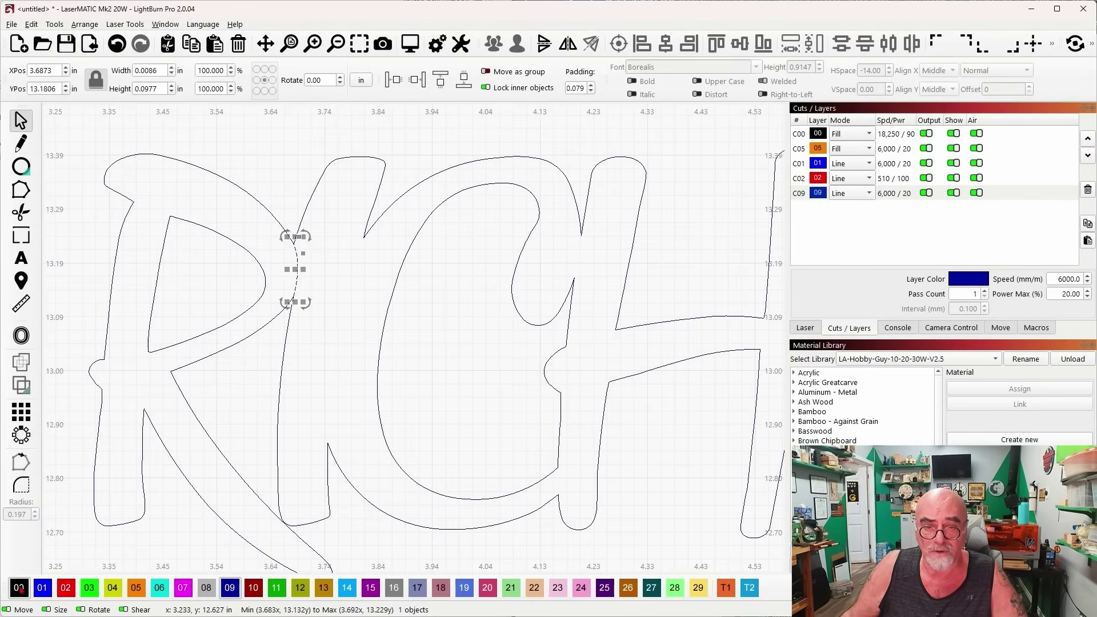
click(334, 361)
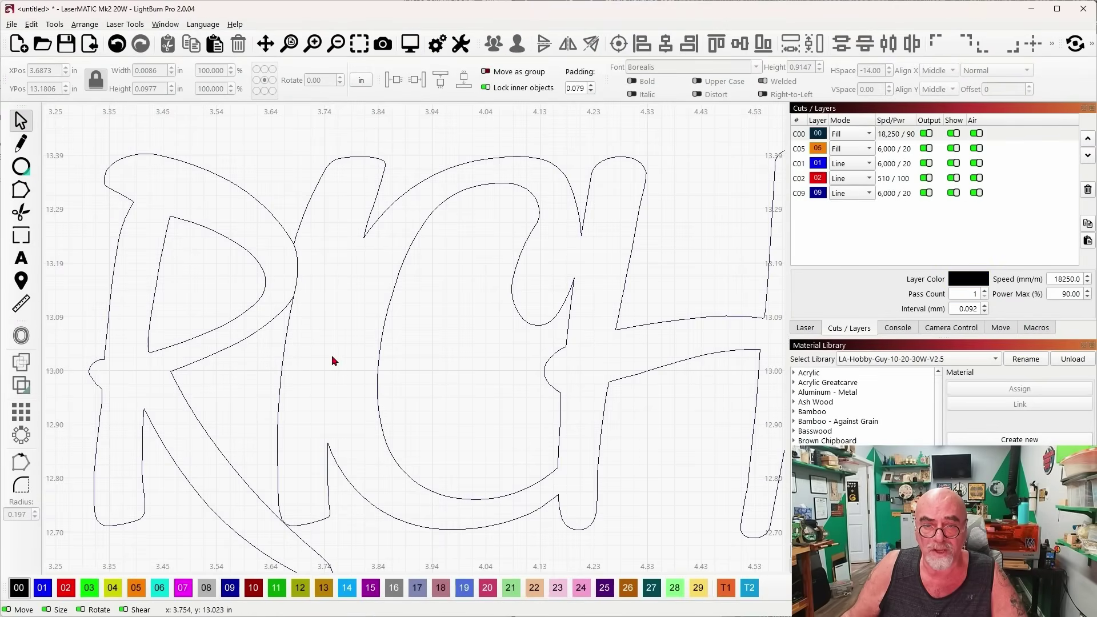
click(299, 263)
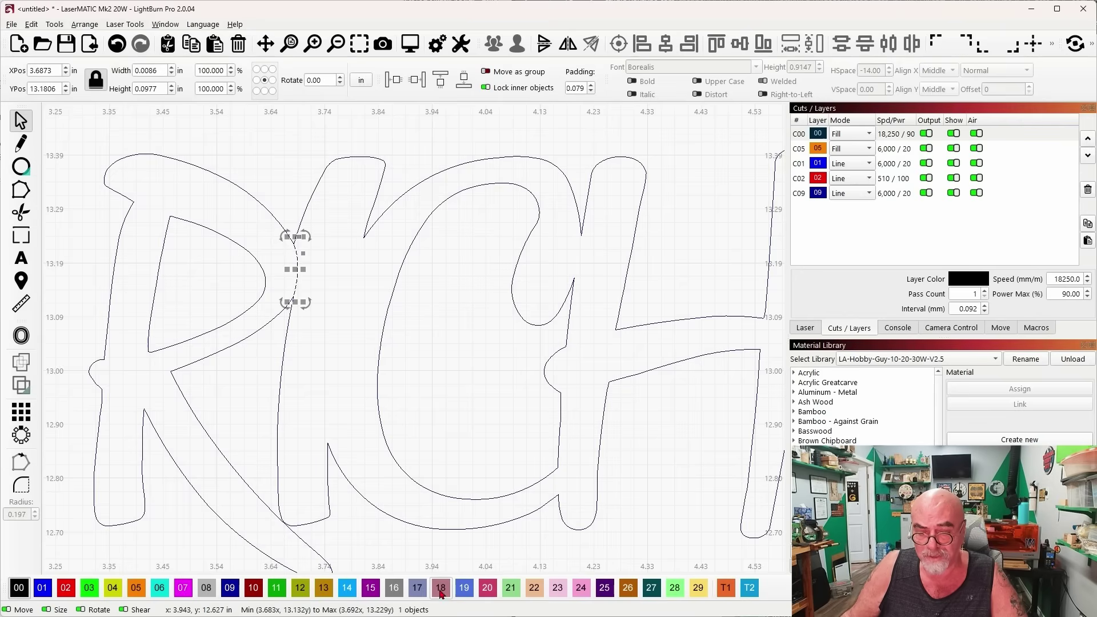
click(180, 590)
click(331, 337)
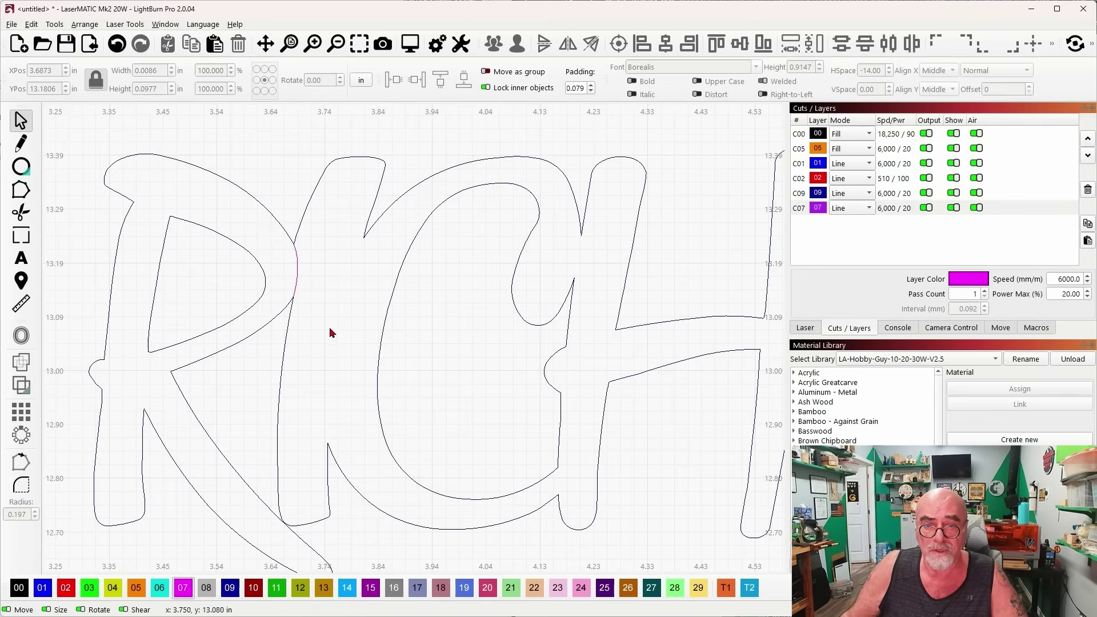
scroll(299, 299, up, 3)
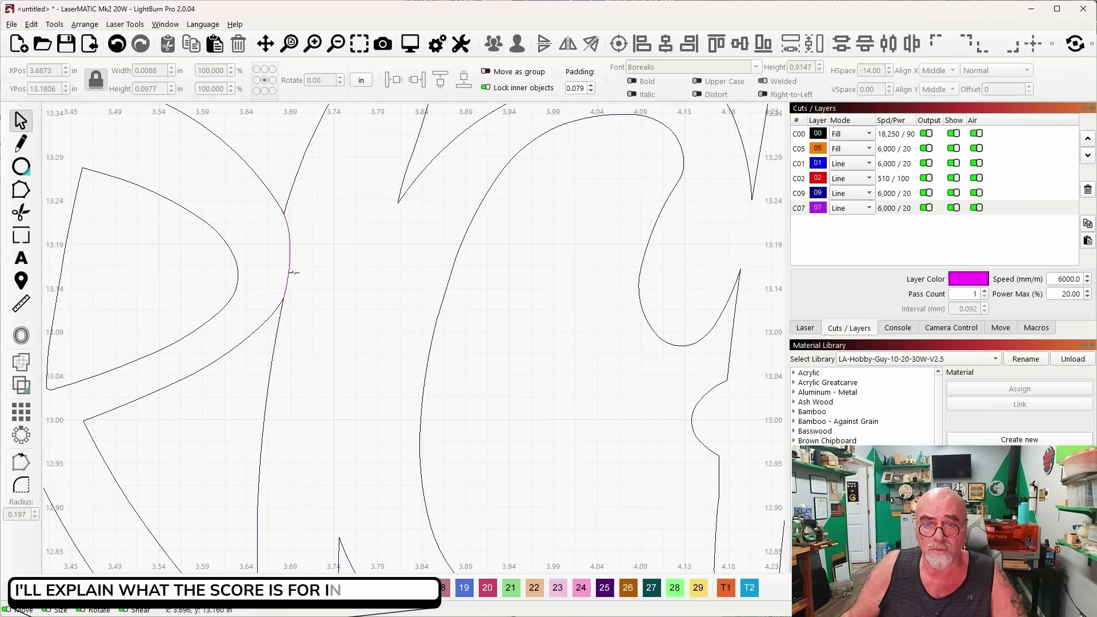
Step: Draw a line from the C's upper corner down to its lower edge
scroll(293, 273, down, 6)
drag(299, 317, 285, 289)
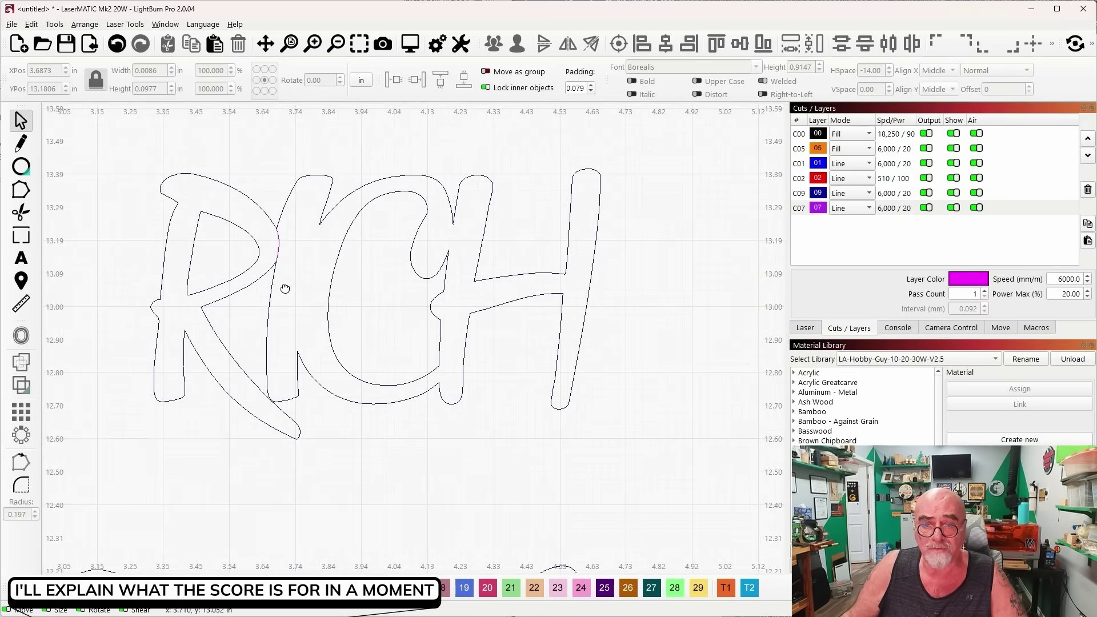
scroll(294, 257, up, 4)
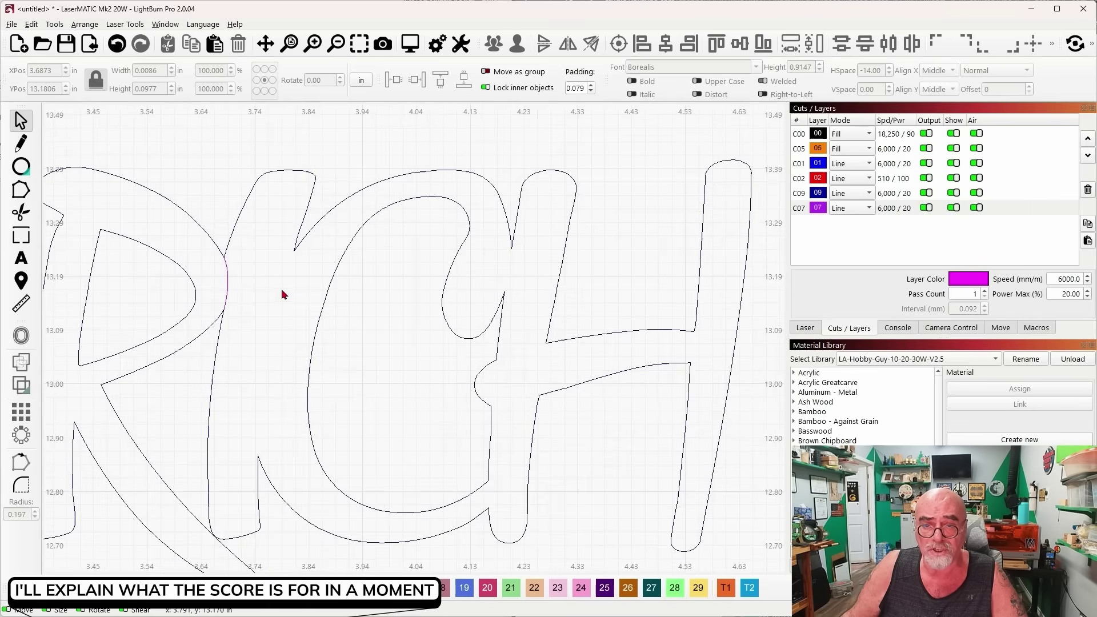
scroll(281, 290, up, 2)
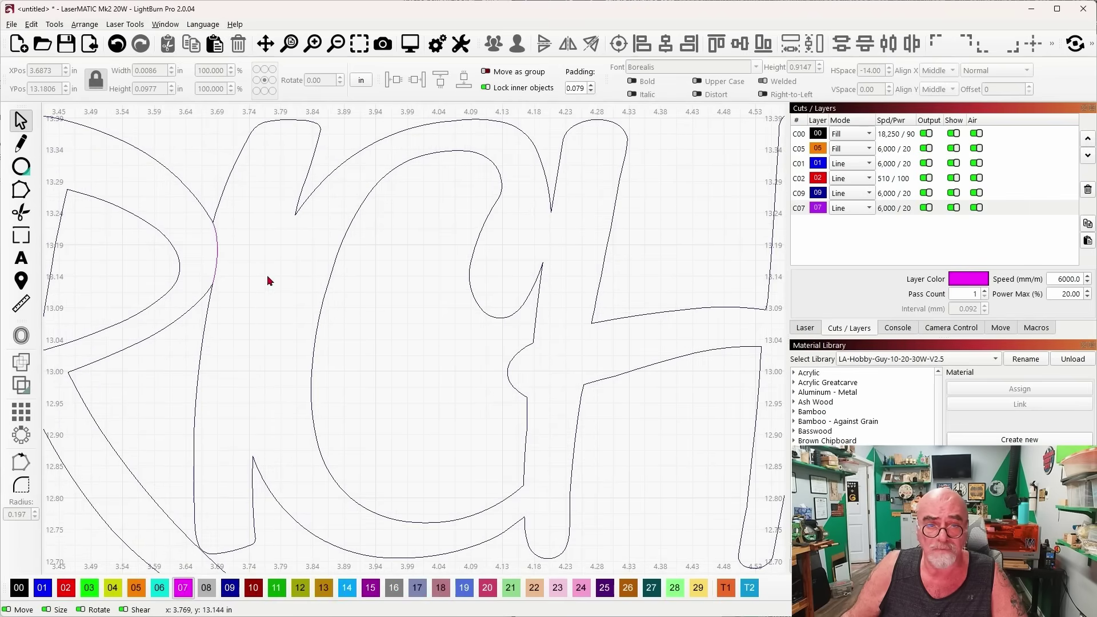
click(21, 147)
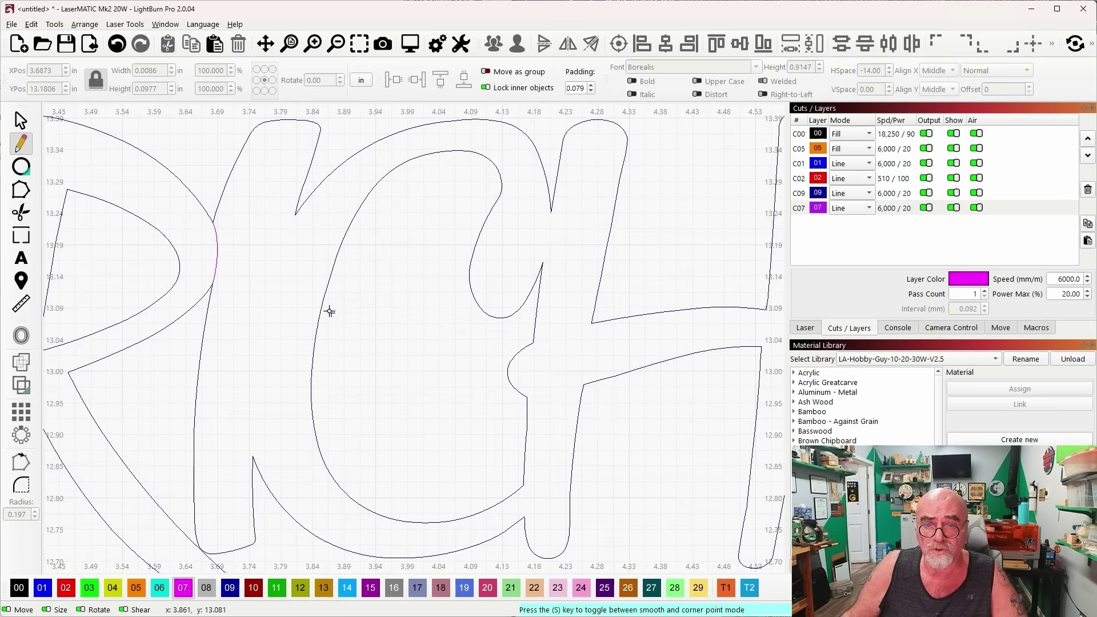
click(295, 214)
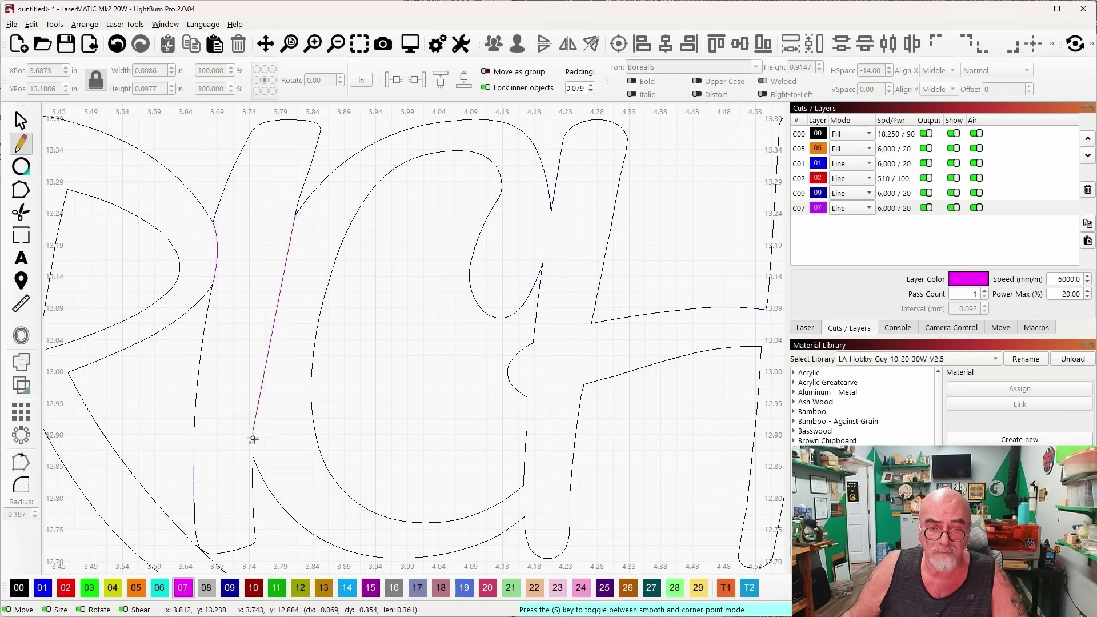
click(255, 456)
key(ctrl+z)
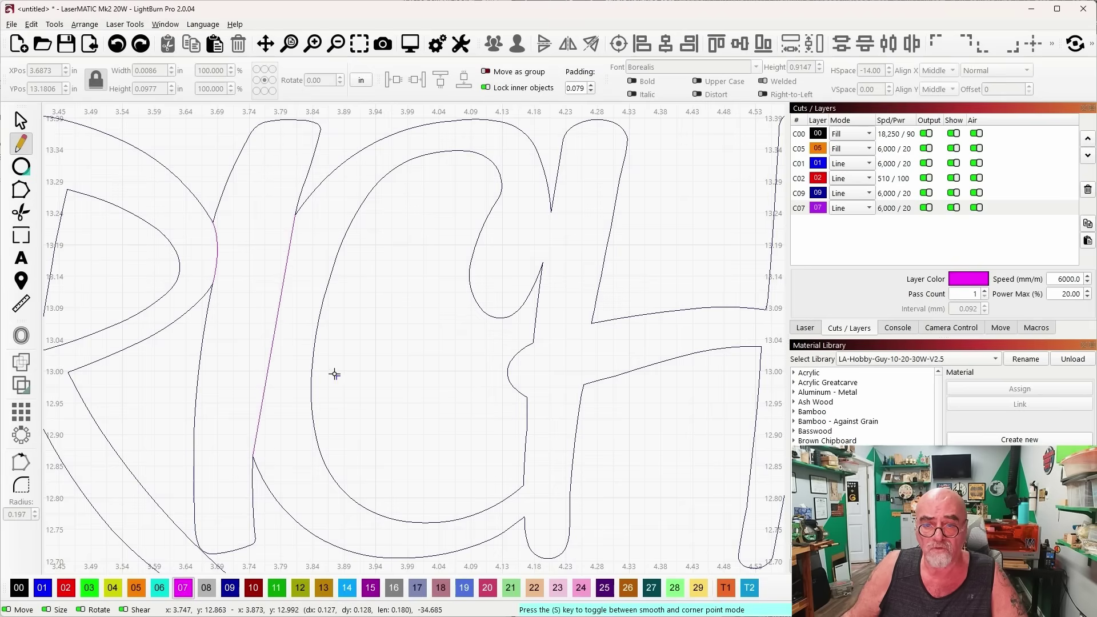
Step: Bend the new magenta line into a curve following the C's left side
click(19, 121)
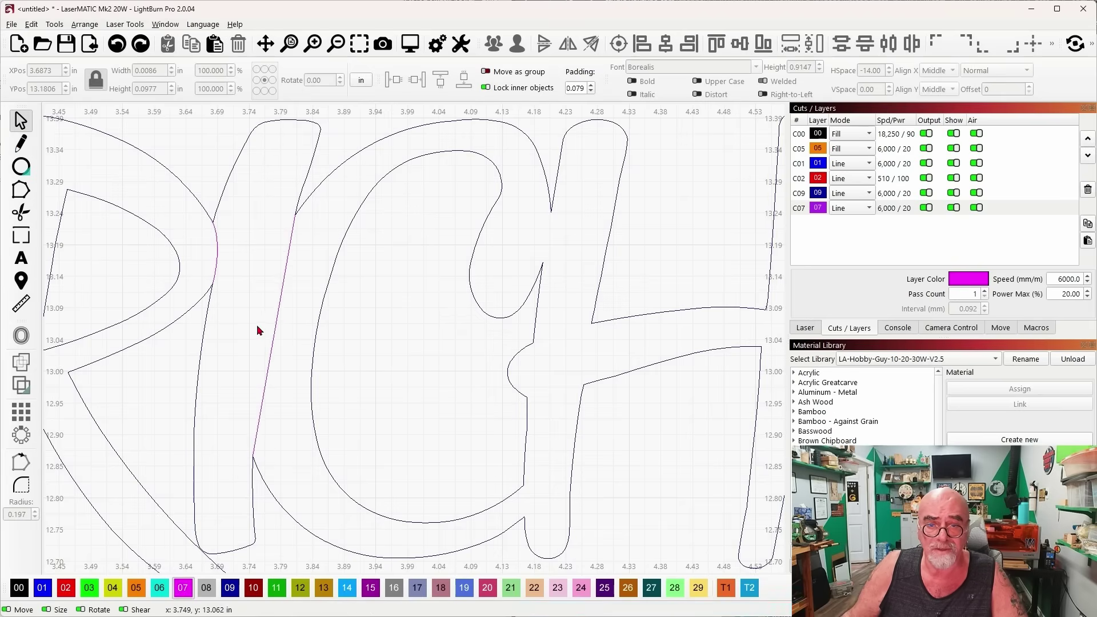
click(283, 298)
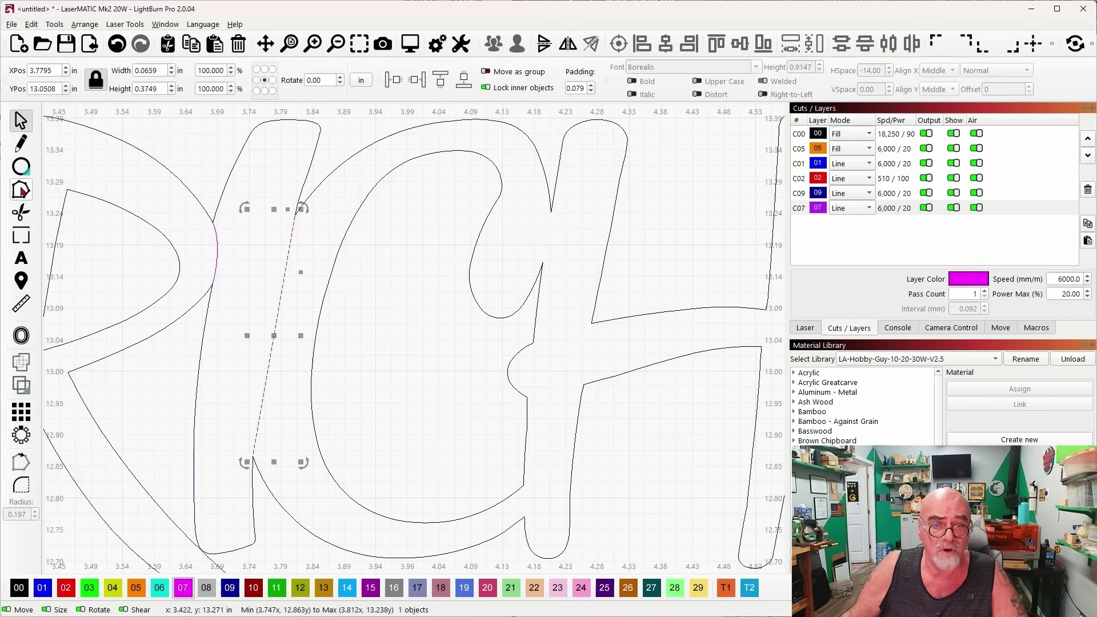
click(20, 190)
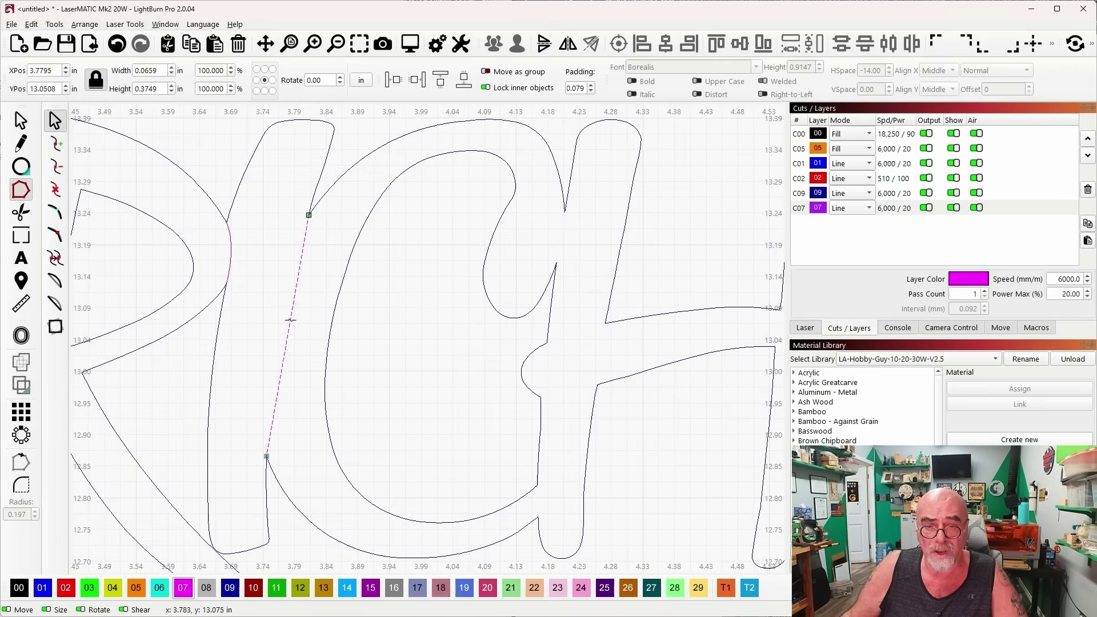
drag(290, 320, 271, 316)
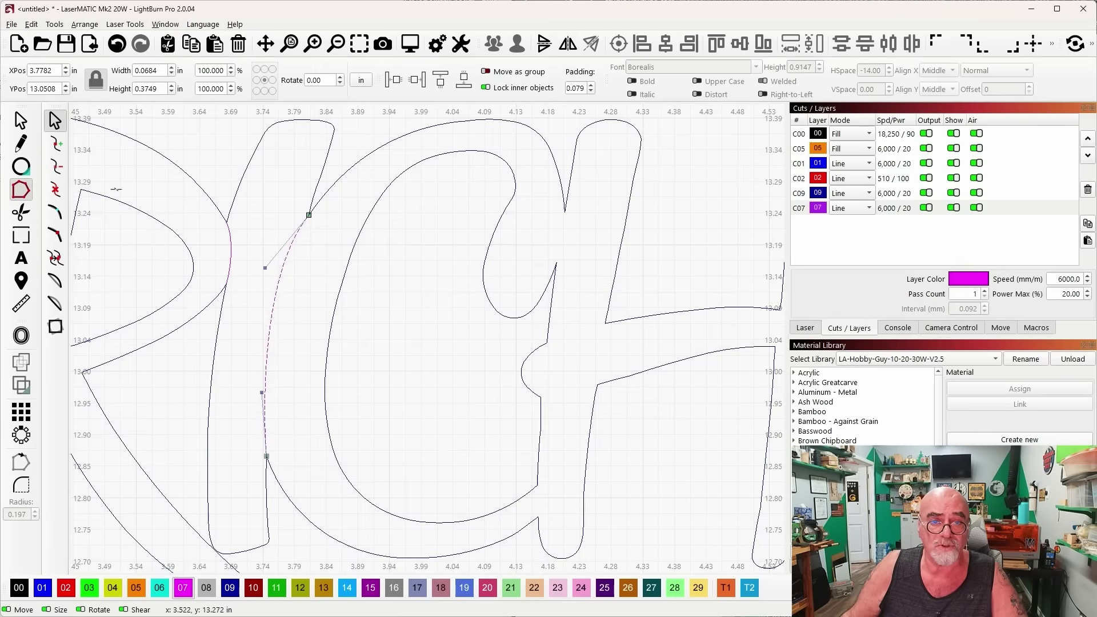
Step: Pan toward the C and H, then start and cancel a line at their junction
click(21, 121)
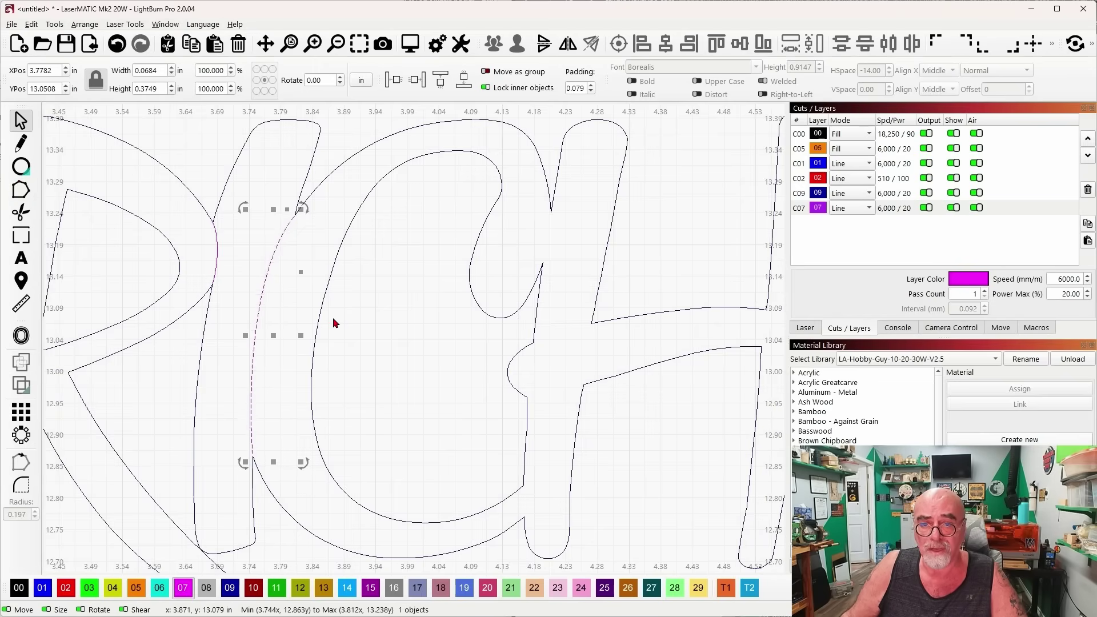
scroll(362, 320, down, 2)
scroll(362, 323, down, 1)
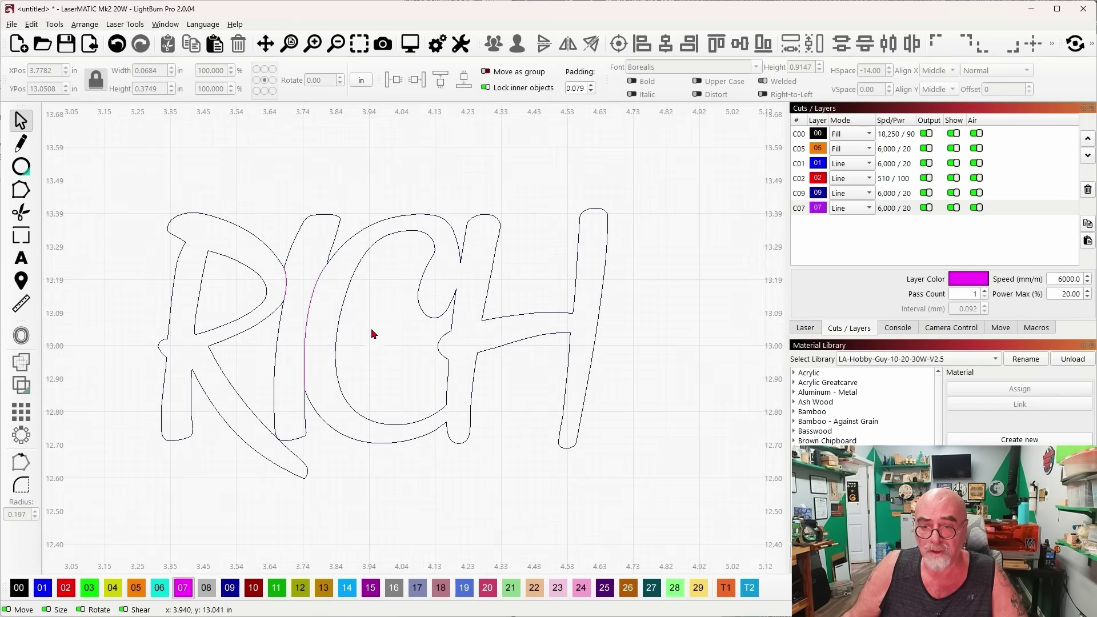
drag(341, 299, 225, 311)
scroll(235, 313, up, 4)
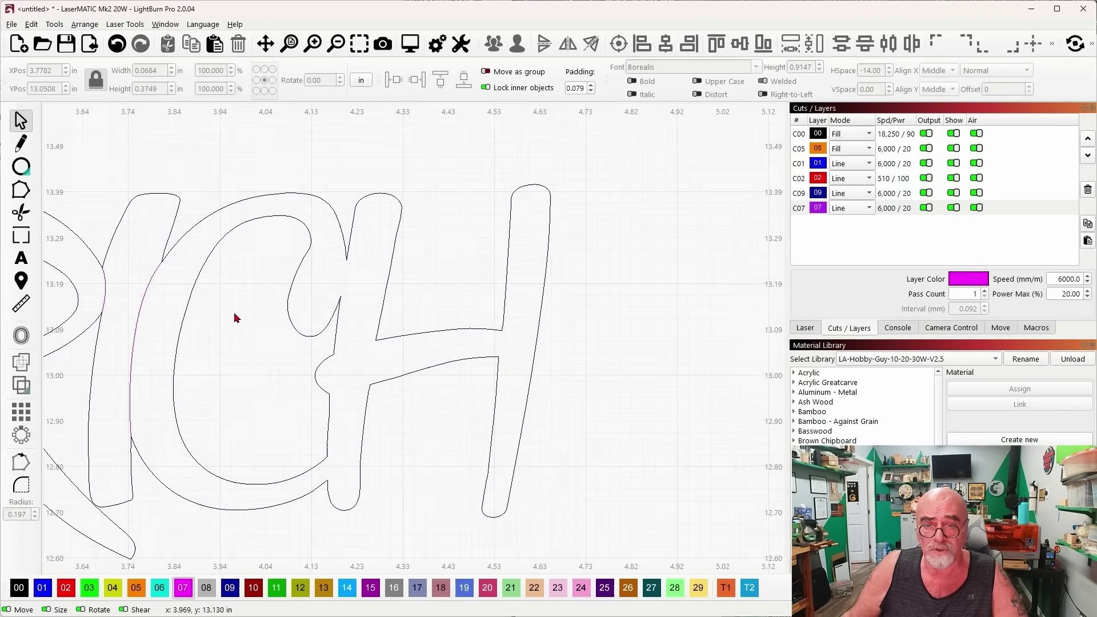
click(21, 145)
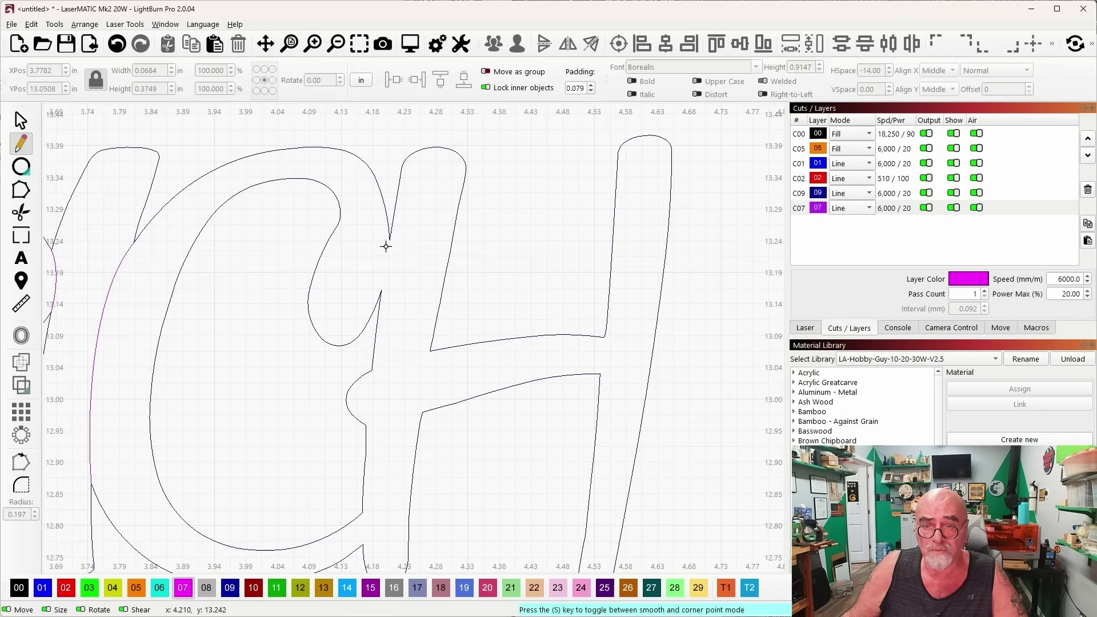
click(389, 240)
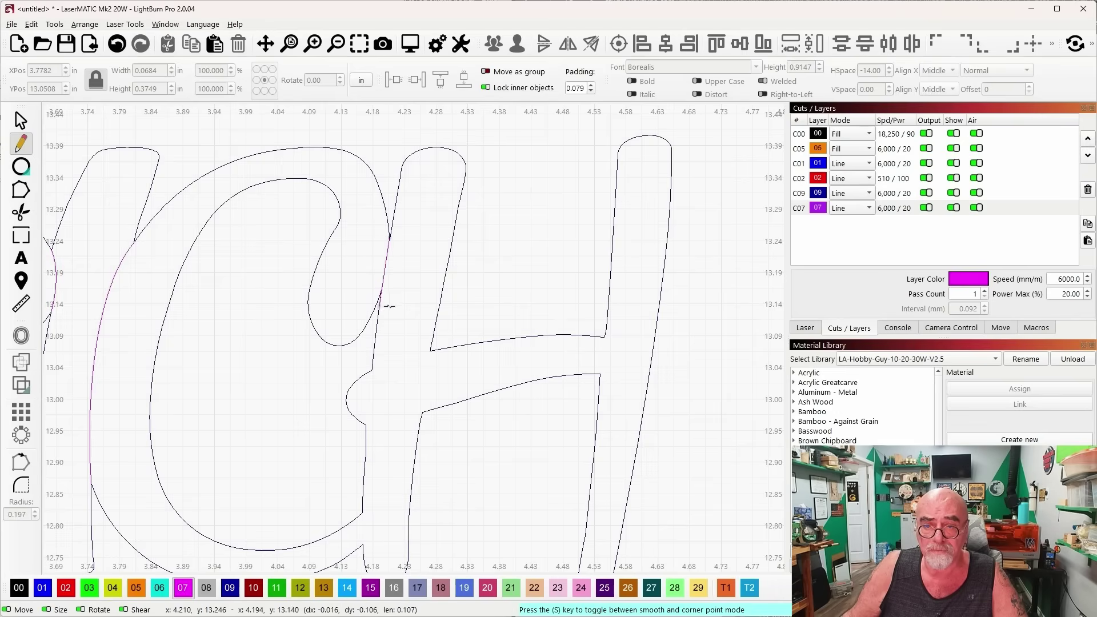
key(ctrl+z)
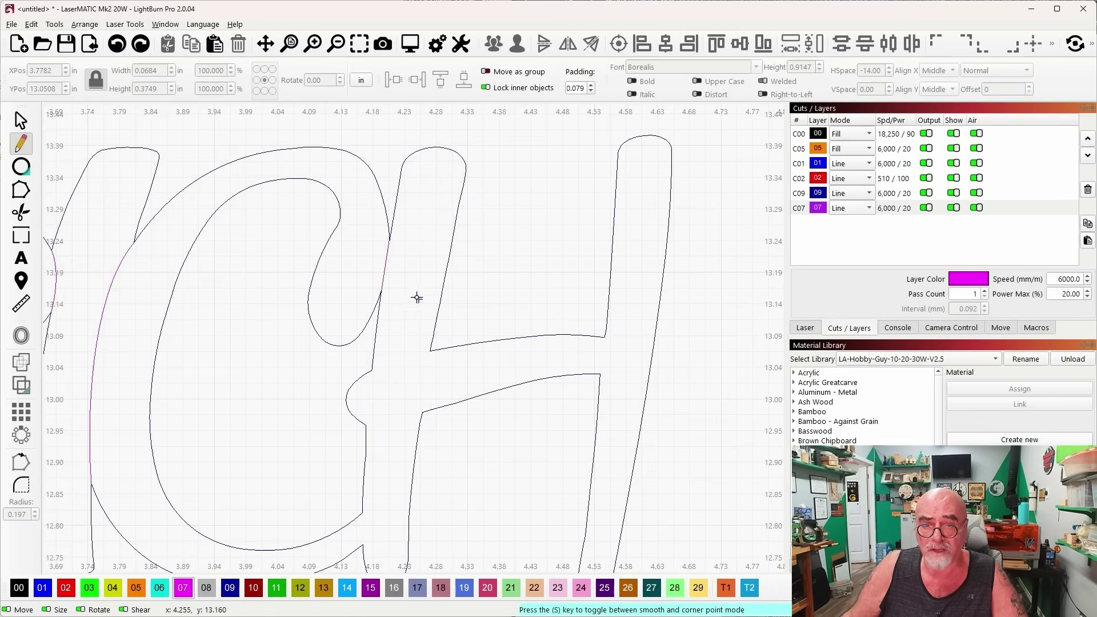
Step: Convert the C–H joining segment to a curve and bow it out to the right
click(31, 126)
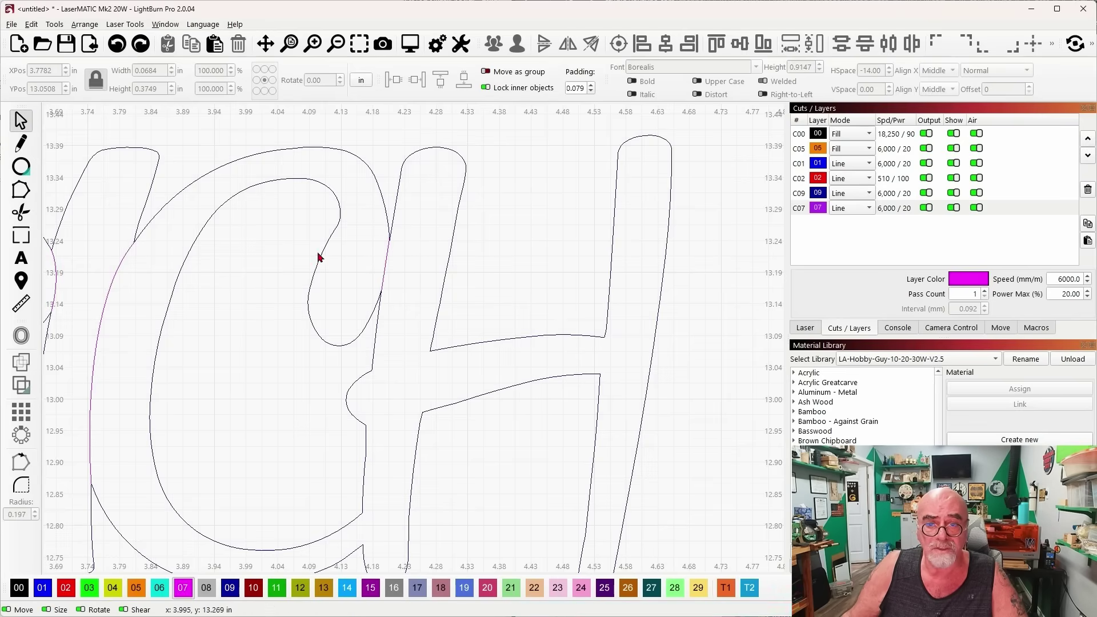
click(385, 265)
click(21, 190)
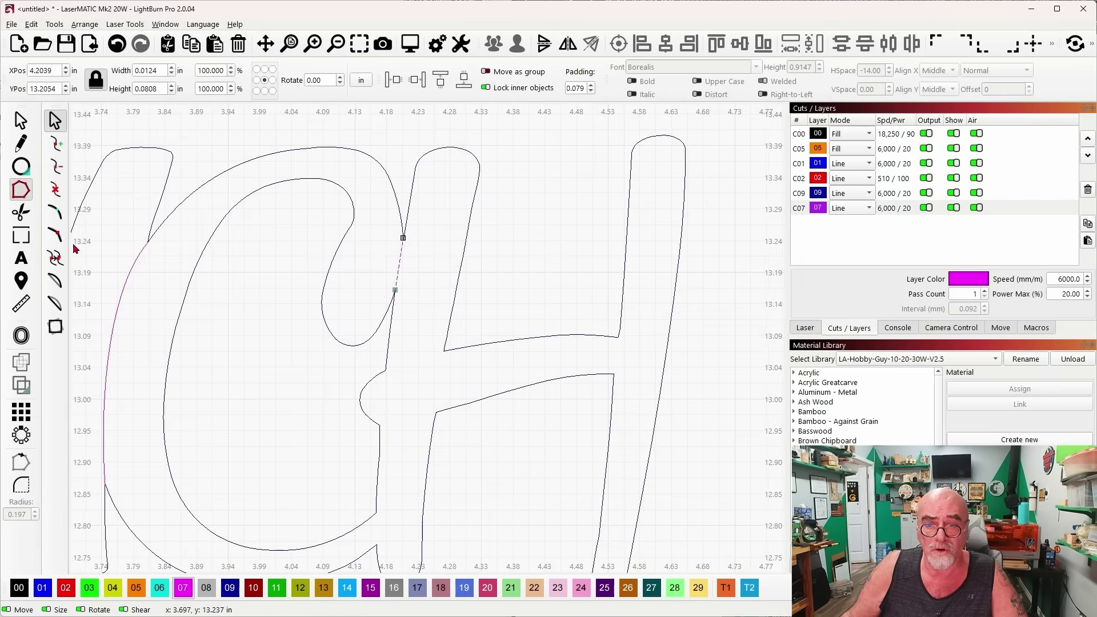
scroll(394, 289, up, 2)
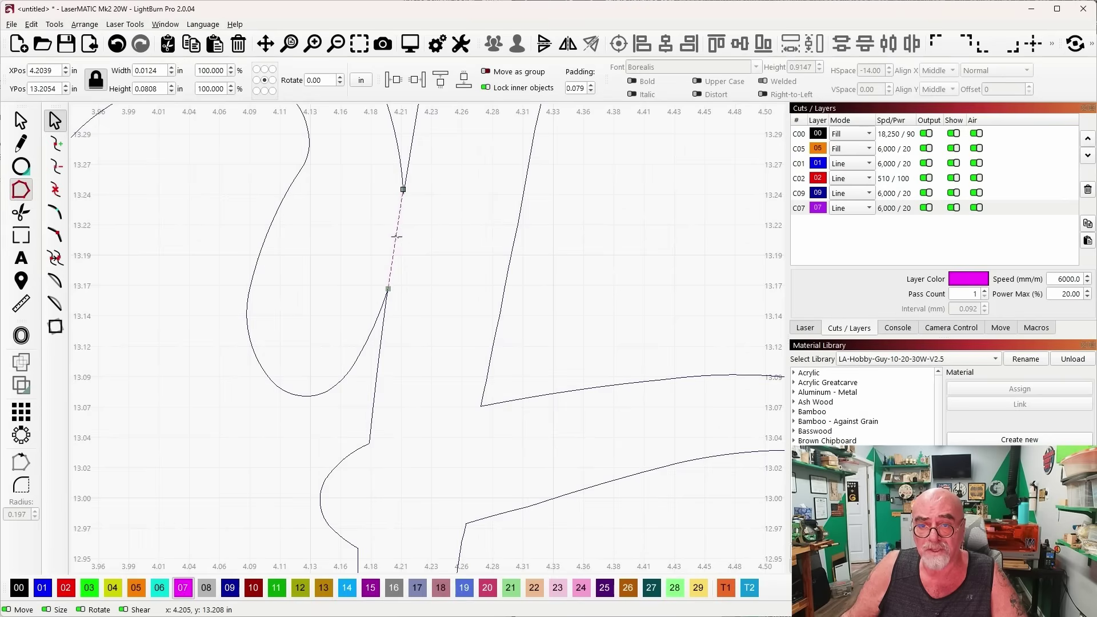
key(c)
drag(396, 236, 400, 241)
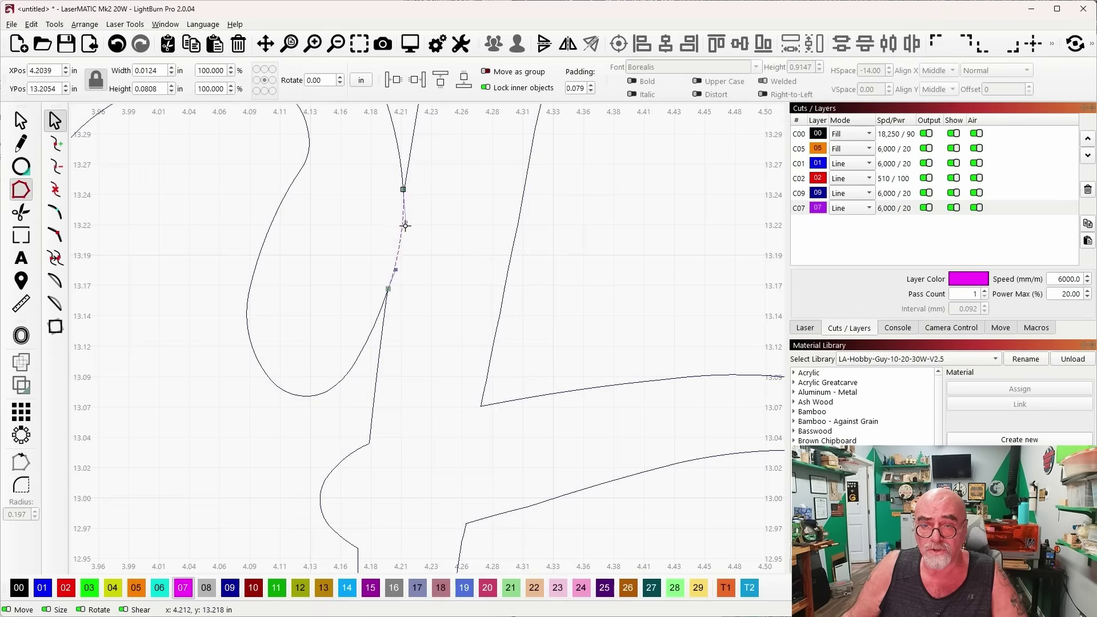
mouse_move(405, 226)
mouse_down()
mouse_move(410, 245)
mouse_move(412, 230)
mouse_up()
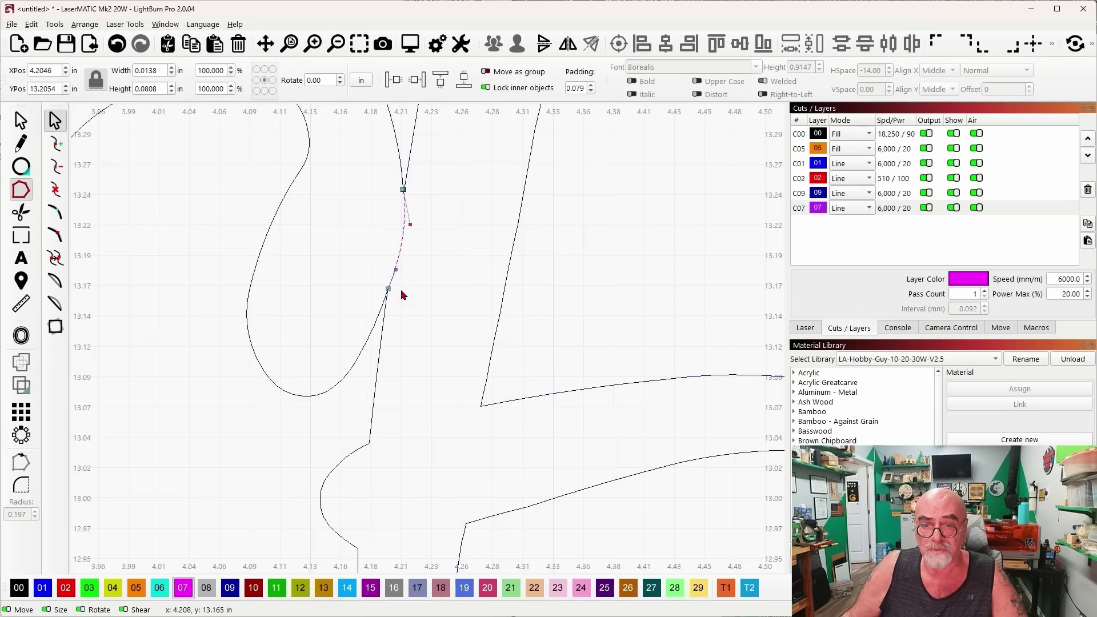
scroll(403, 295, down, 3)
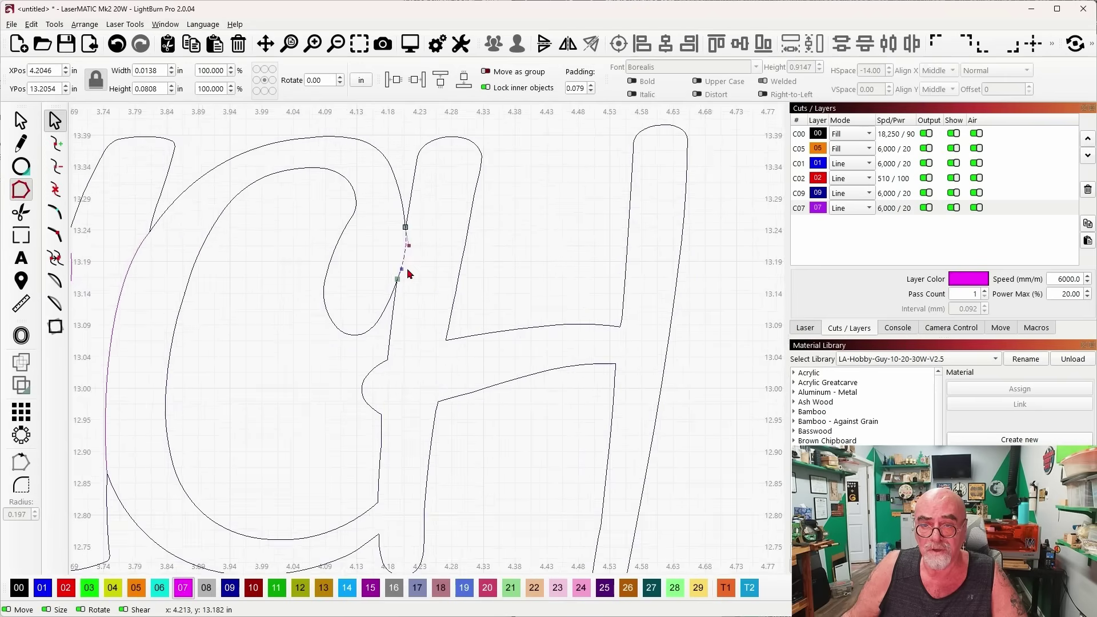
click(20, 120)
scroll(191, 286, down, 3)
click(245, 299)
scroll(250, 300, down, 1)
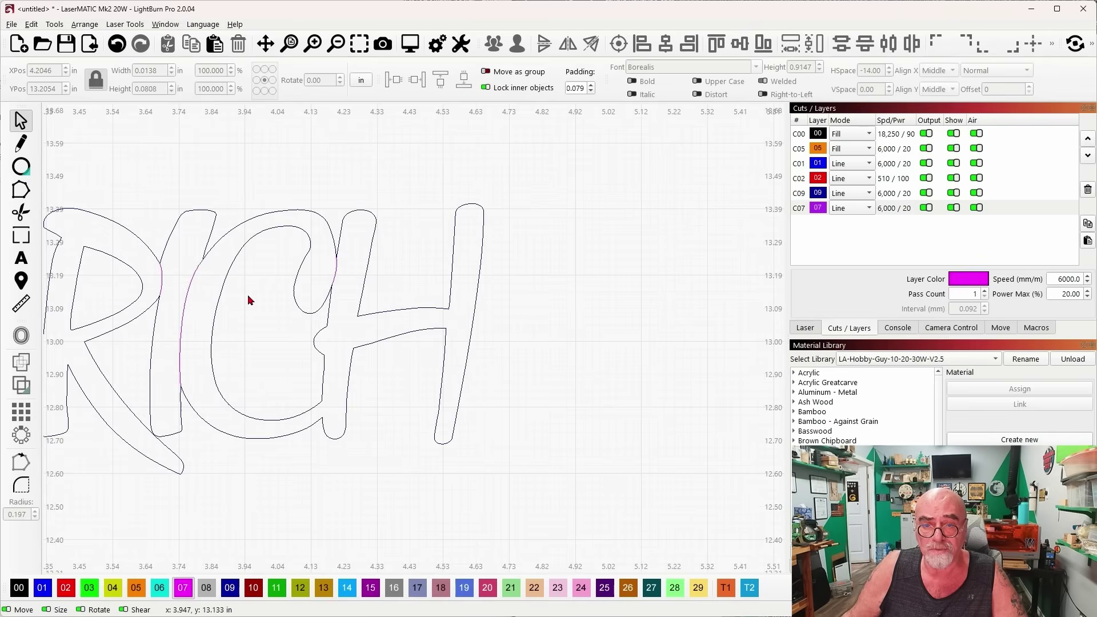
drag(249, 299, 271, 199)
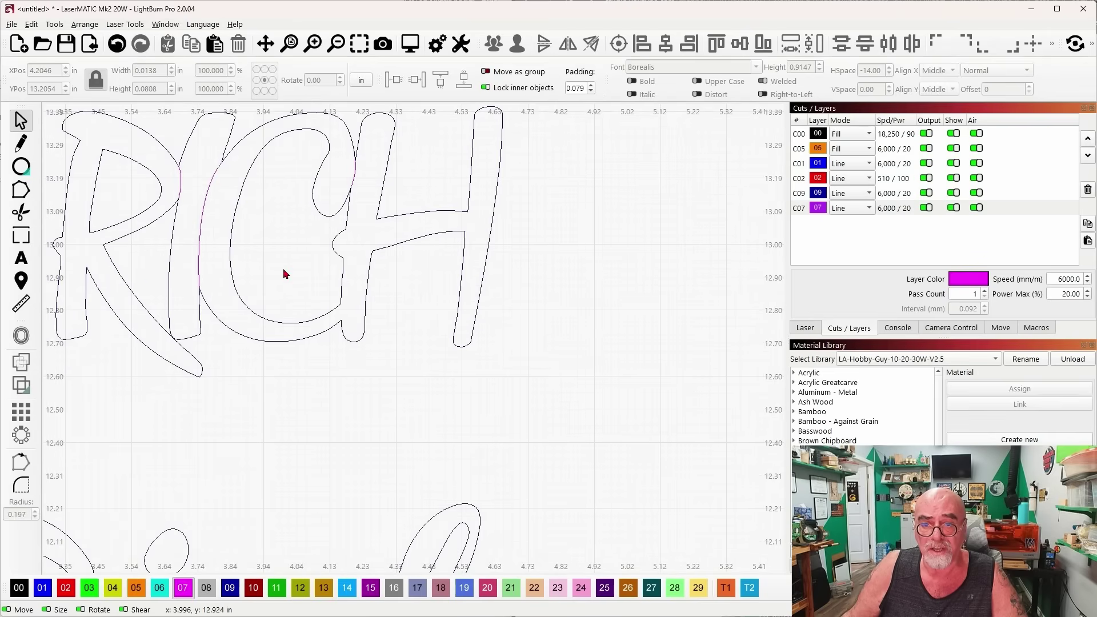
drag(282, 269, 239, 273)
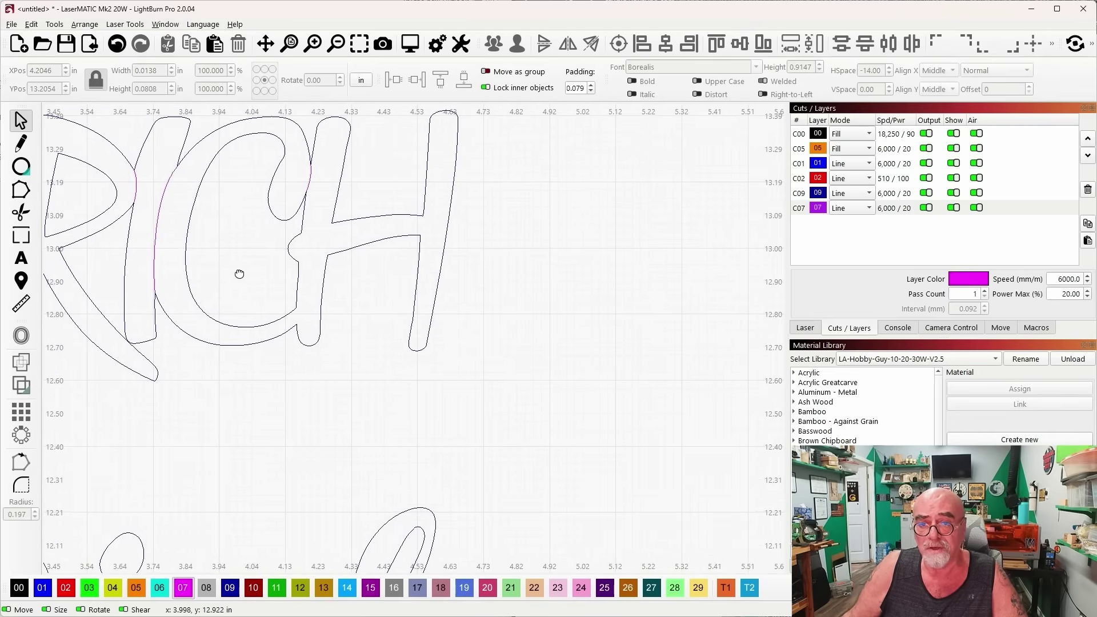
scroll(288, 329, up, 2)
scroll(288, 331, up, 1)
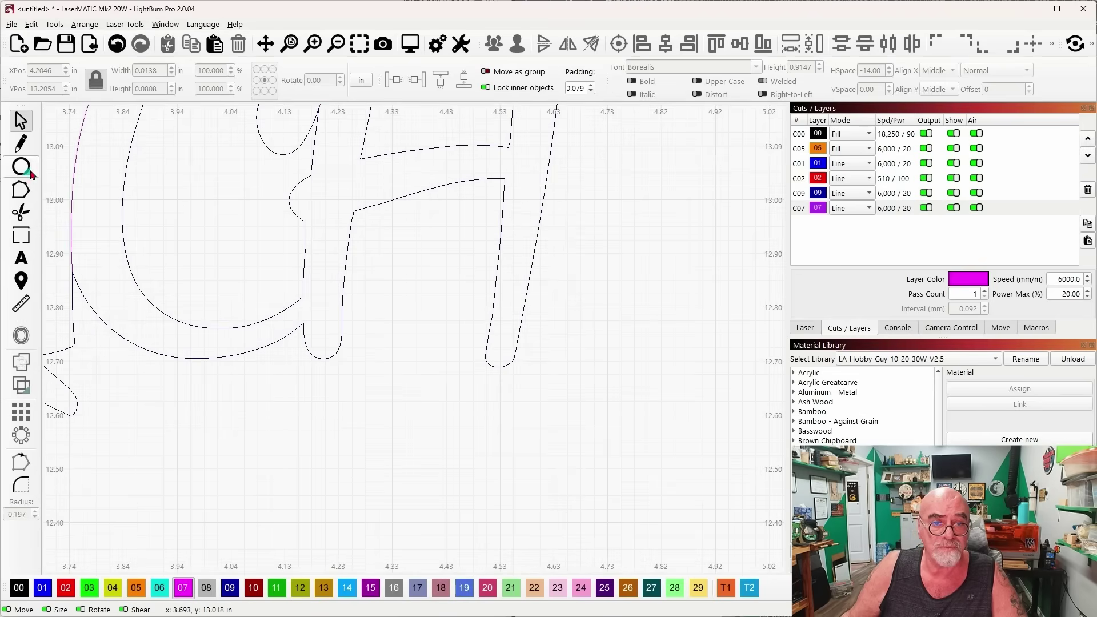
click(21, 143)
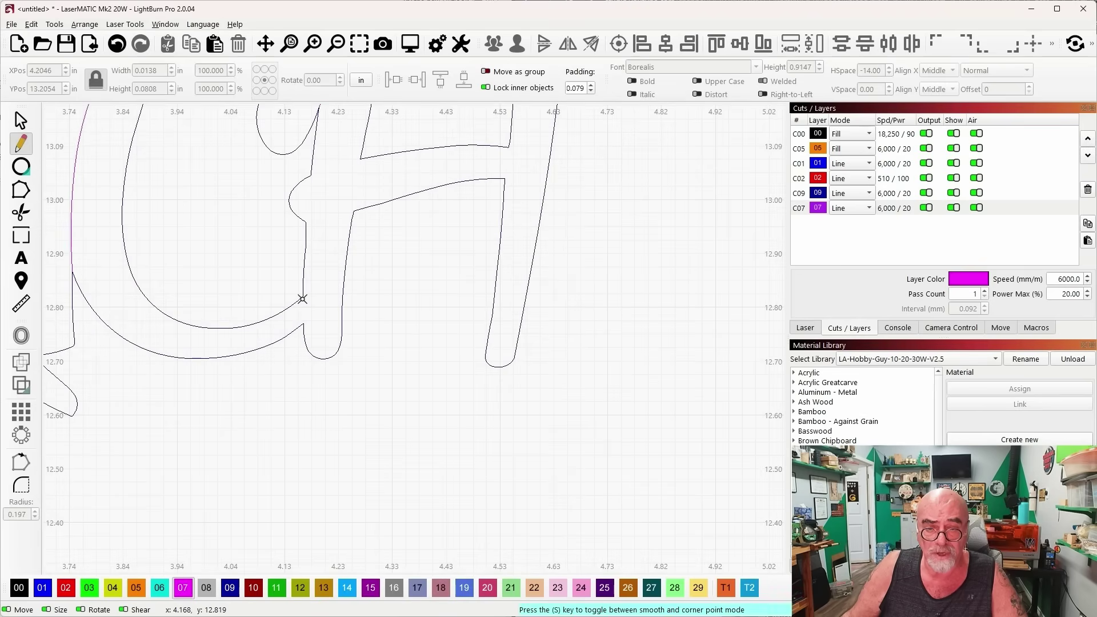
click(302, 299)
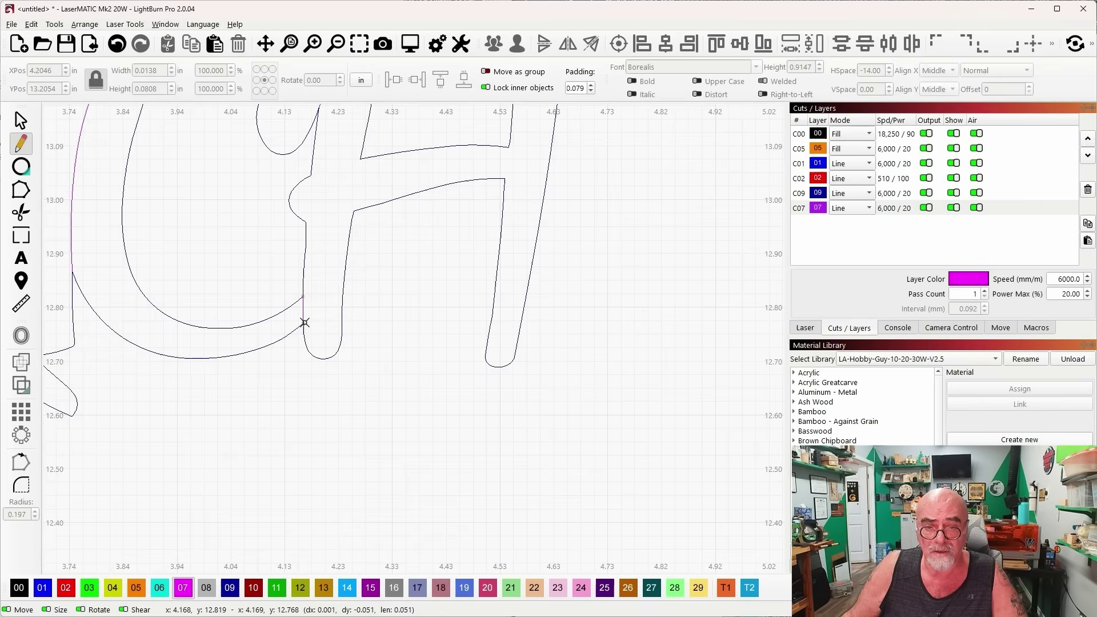
click(303, 324)
key(ctrl+z)
scroll(419, 354, down, 8)
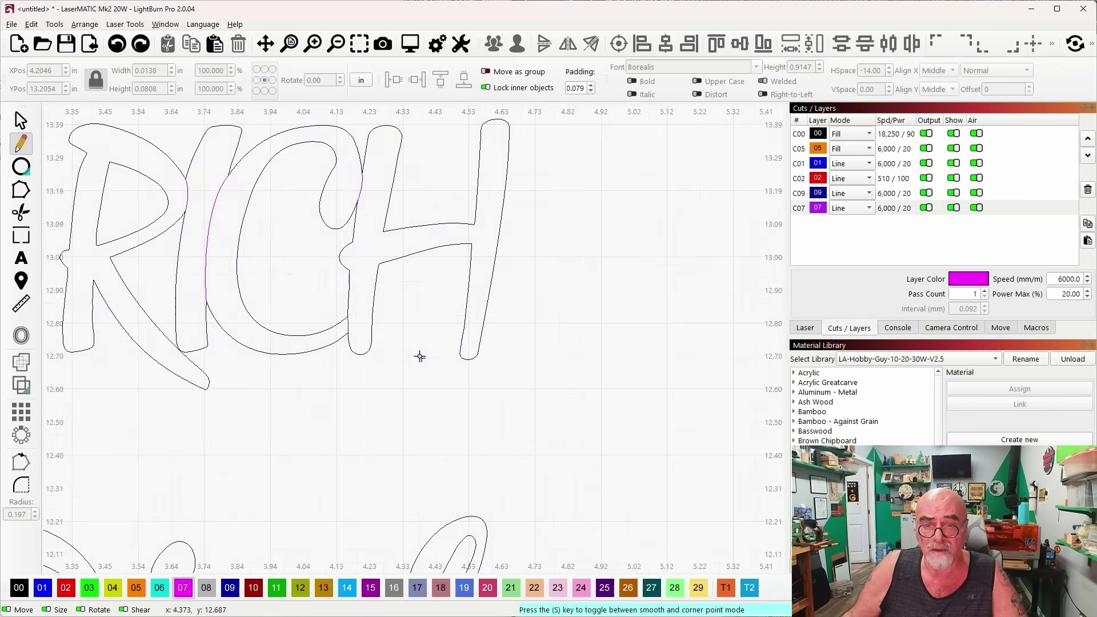
scroll(319, 291, up, 3)
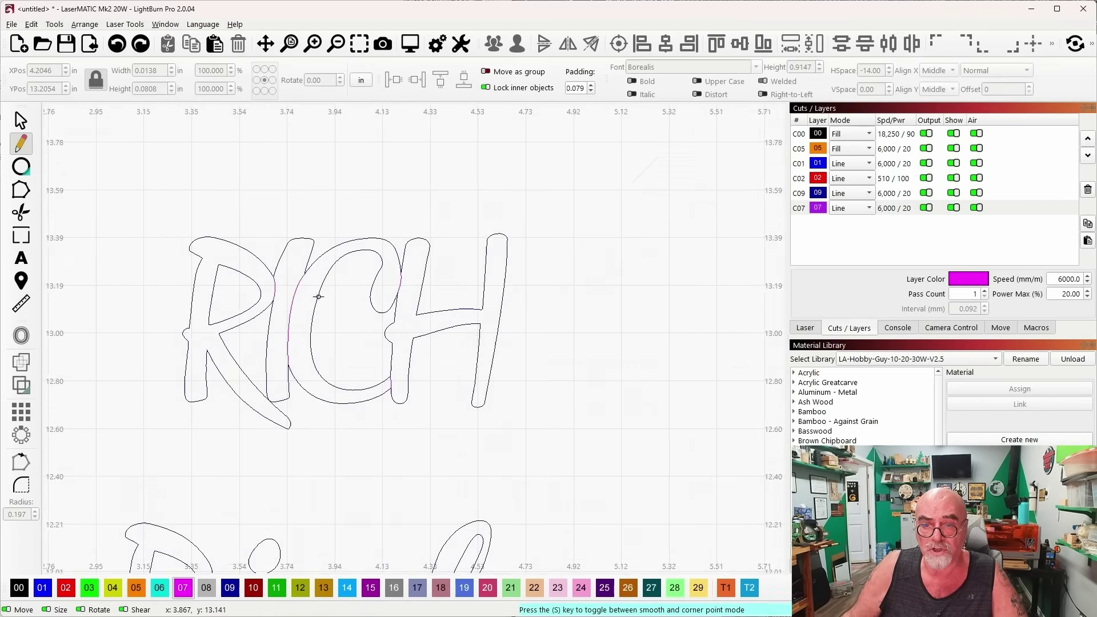
scroll(319, 297, up, 3)
scroll(319, 296, down, 3)
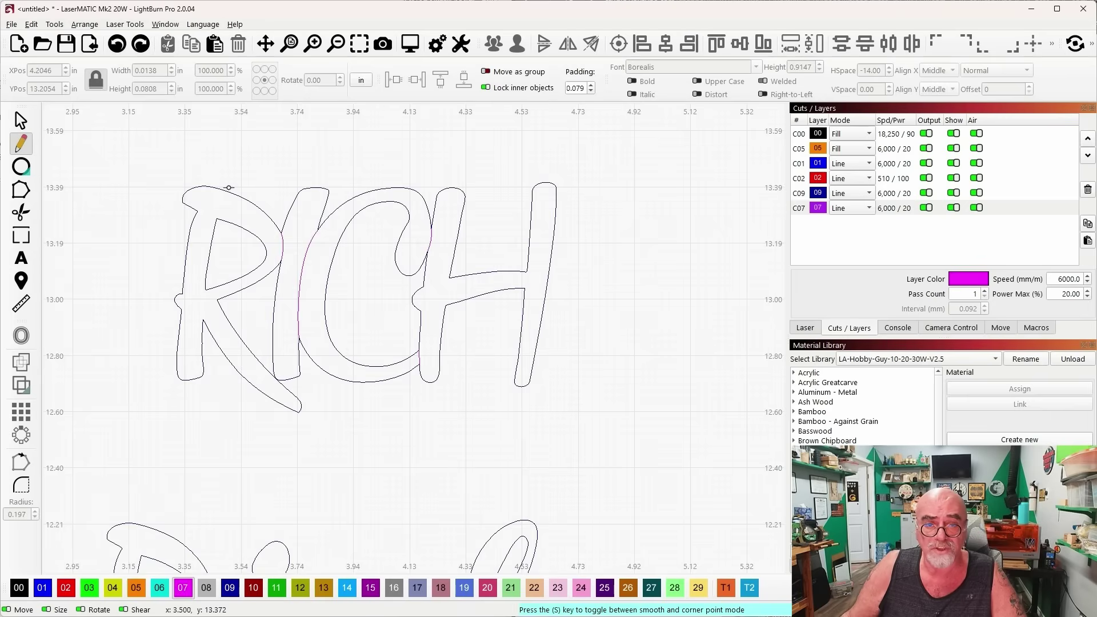
Step: Move the merged RICH outline to red layer 02, then select the magenta arc on the C
click(21, 120)
click(240, 198)
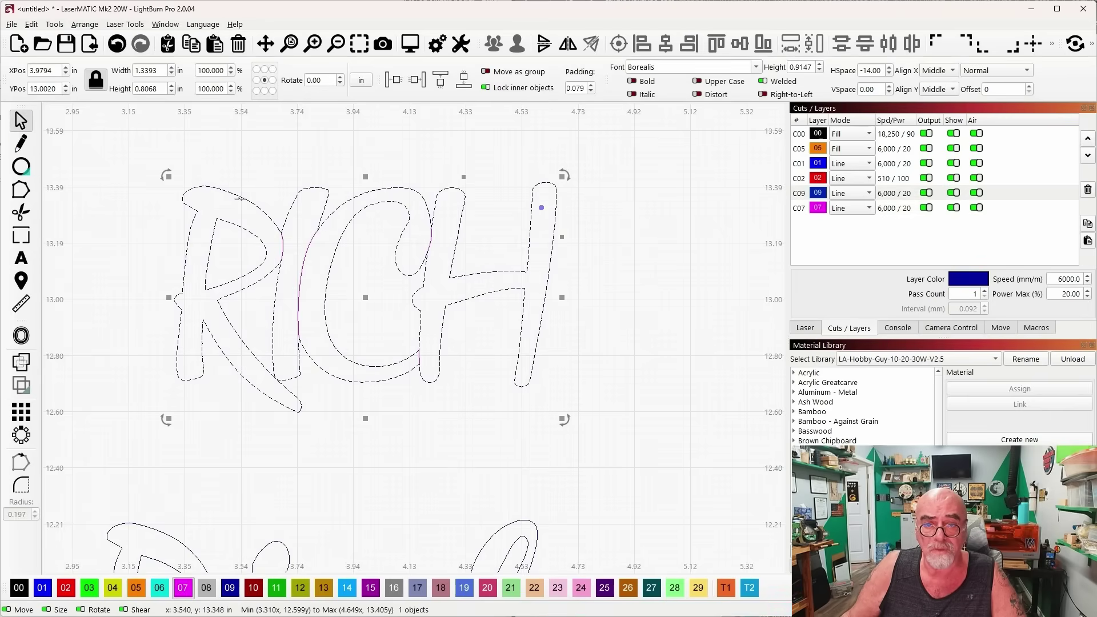
click(65, 588)
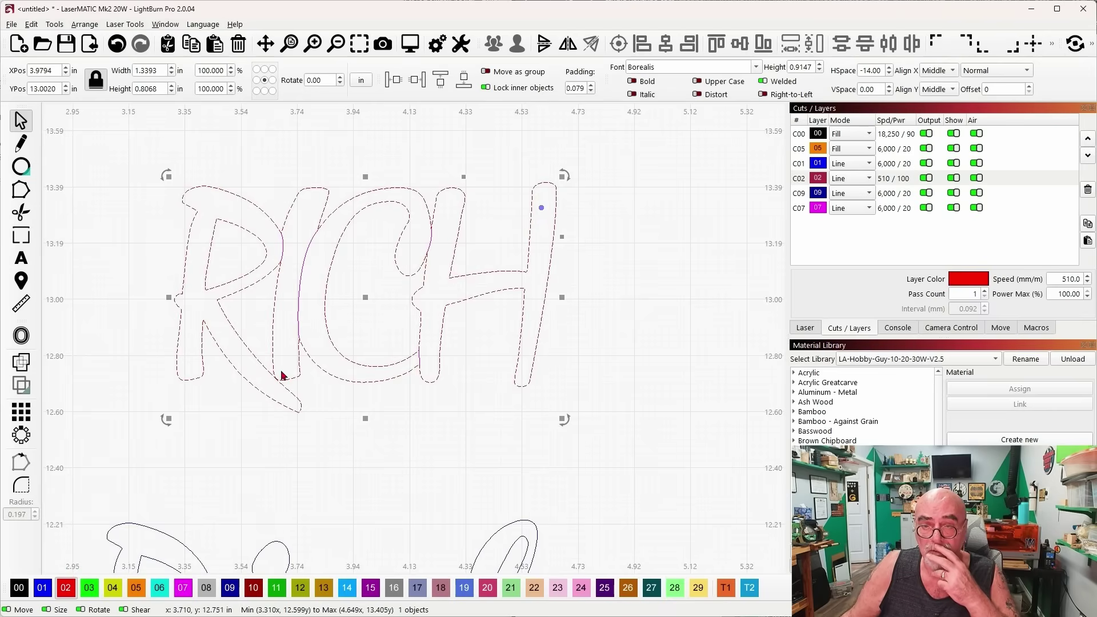
scroll(280, 264, up, 2)
scroll(317, 275, up, 1)
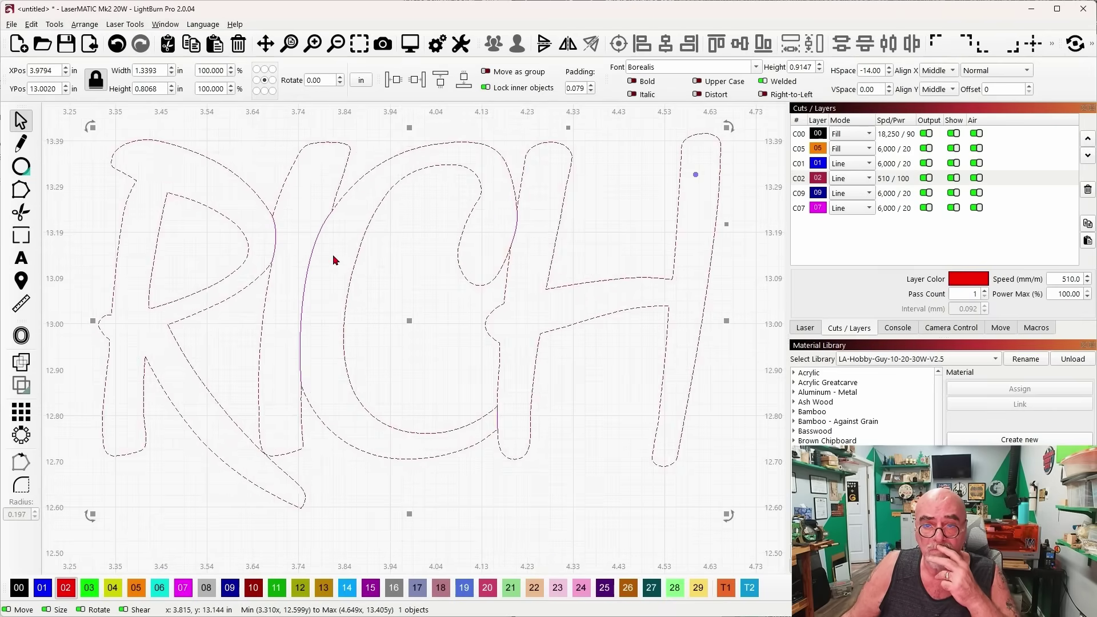
click(322, 223)
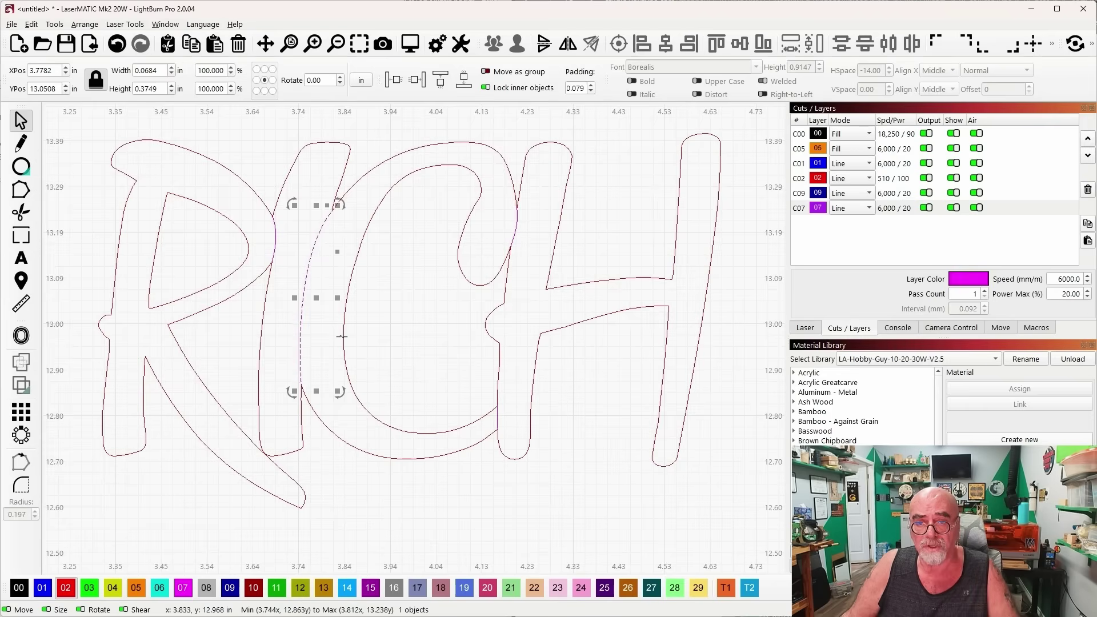
Step: Move all the magenta C07 objects onto black layer 00
click(802, 211)
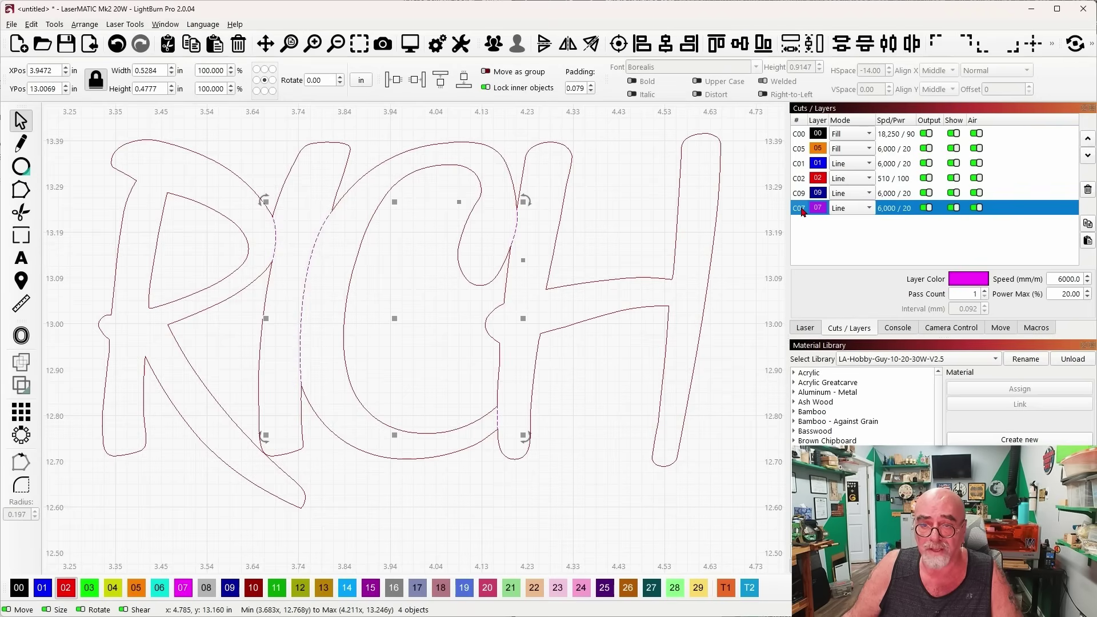
click(19, 587)
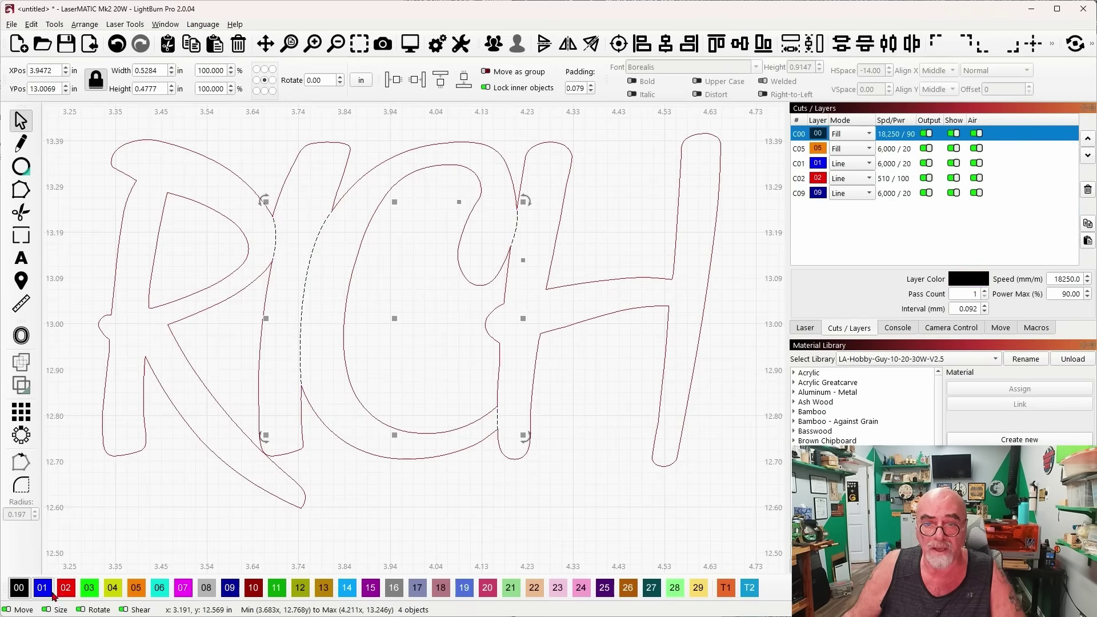
click(393, 502)
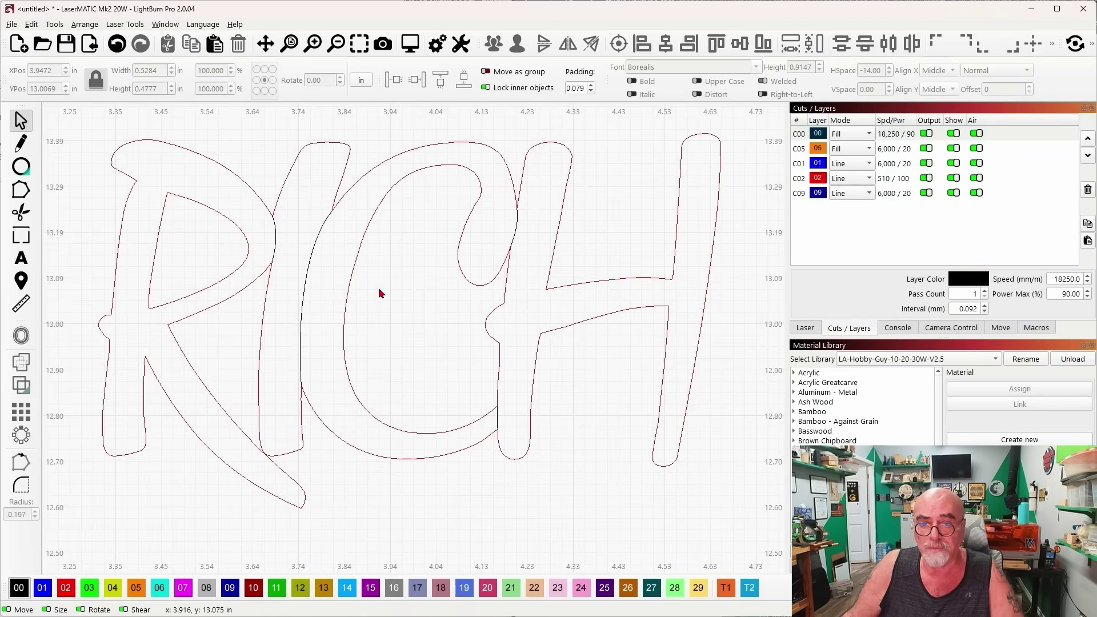
Step: Select the small leftover pieces, the whole RICH outline and the C's black arc to inspect them
scroll(379, 293, up, 1)
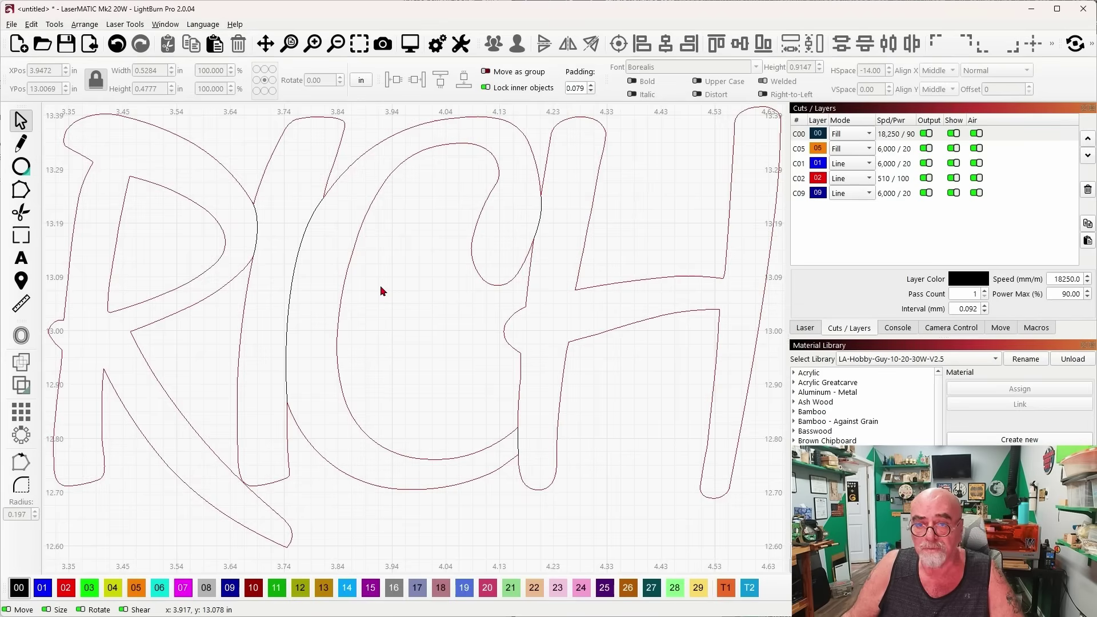
click(258, 222)
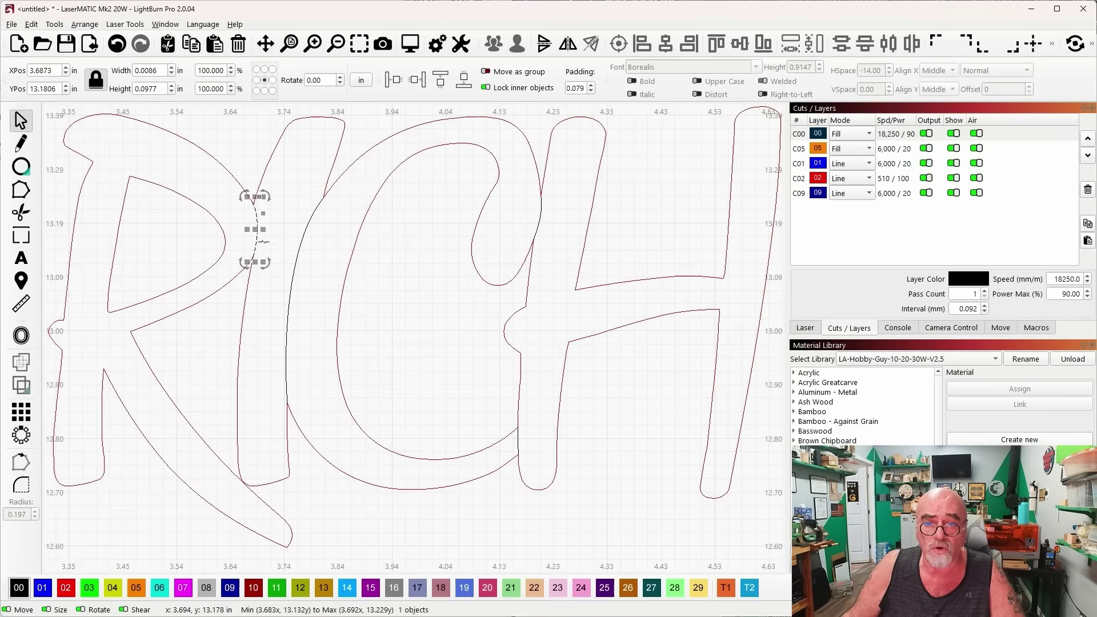
click(313, 235)
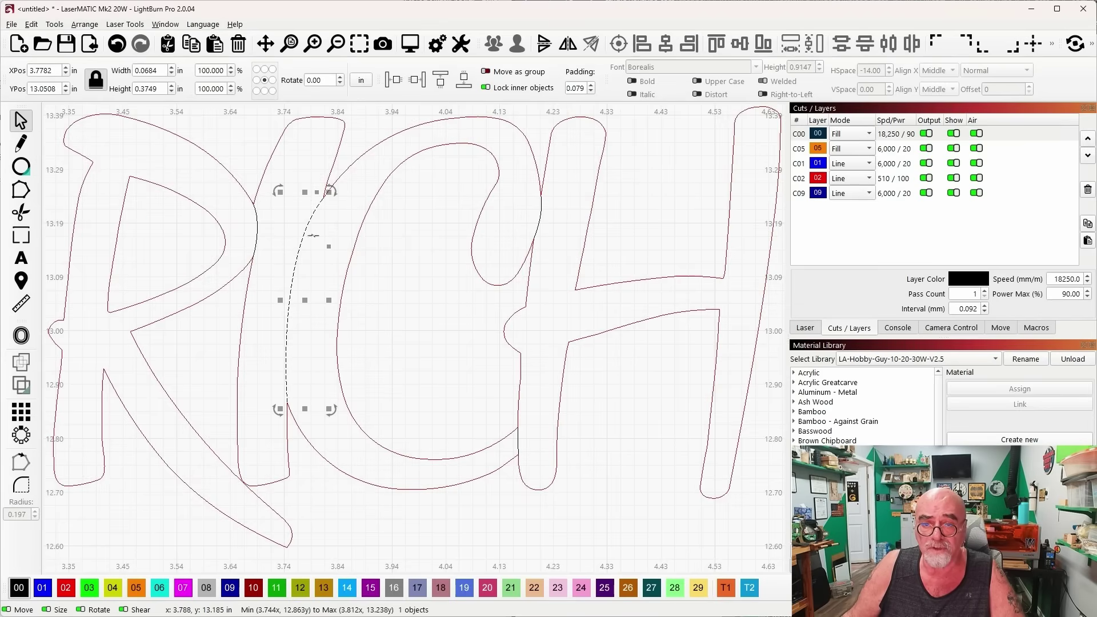
click(541, 209)
scroll(523, 272, down, 1)
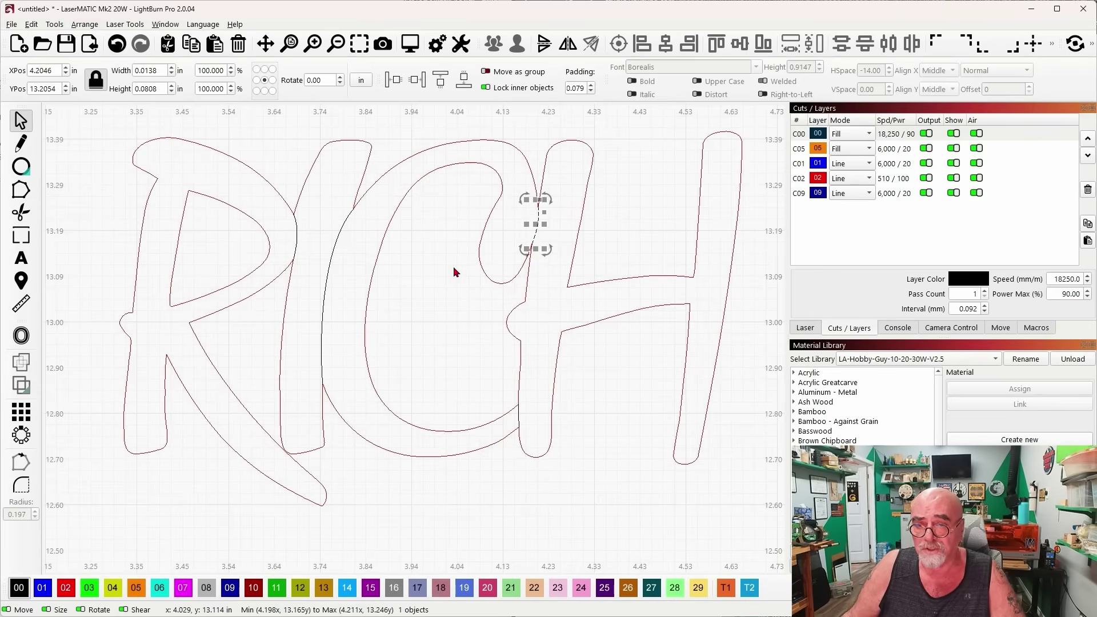
drag(456, 272, 438, 275)
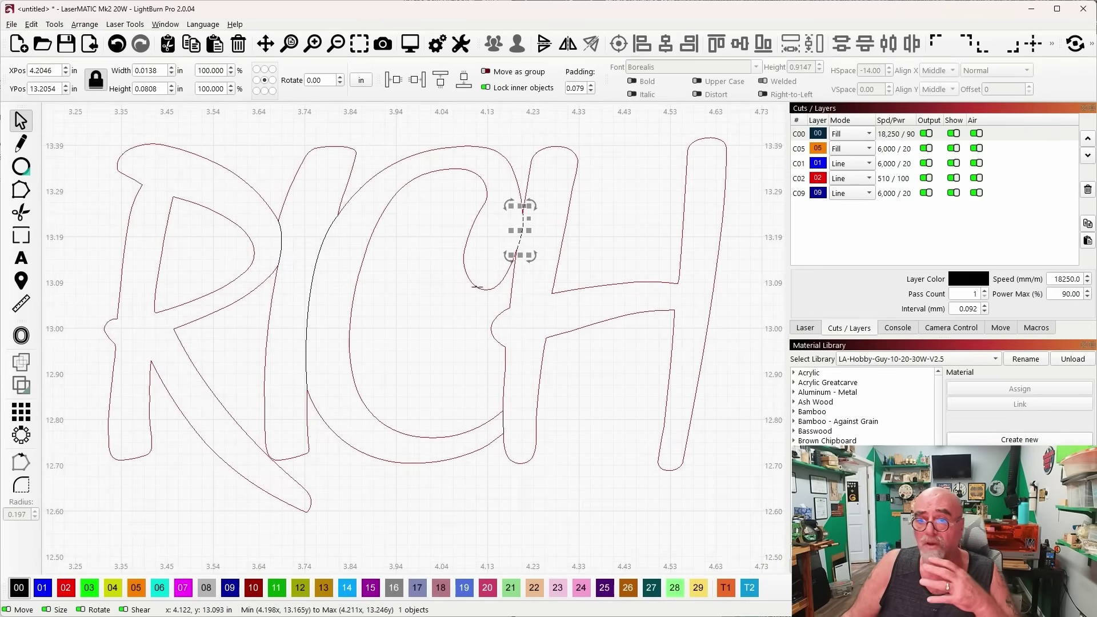
click(499, 151)
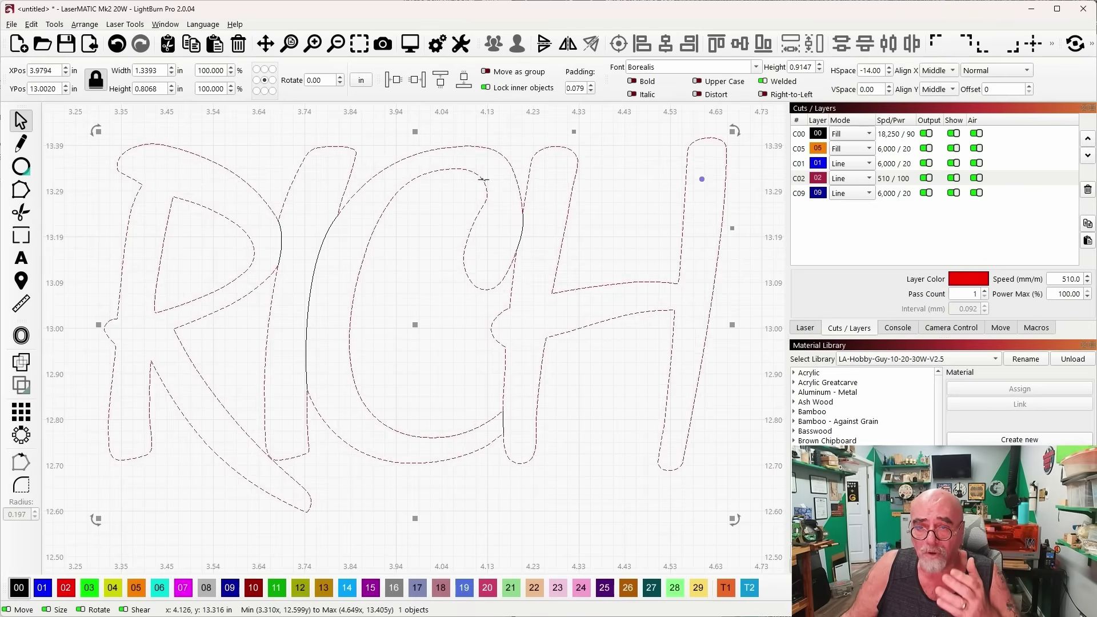
click(329, 231)
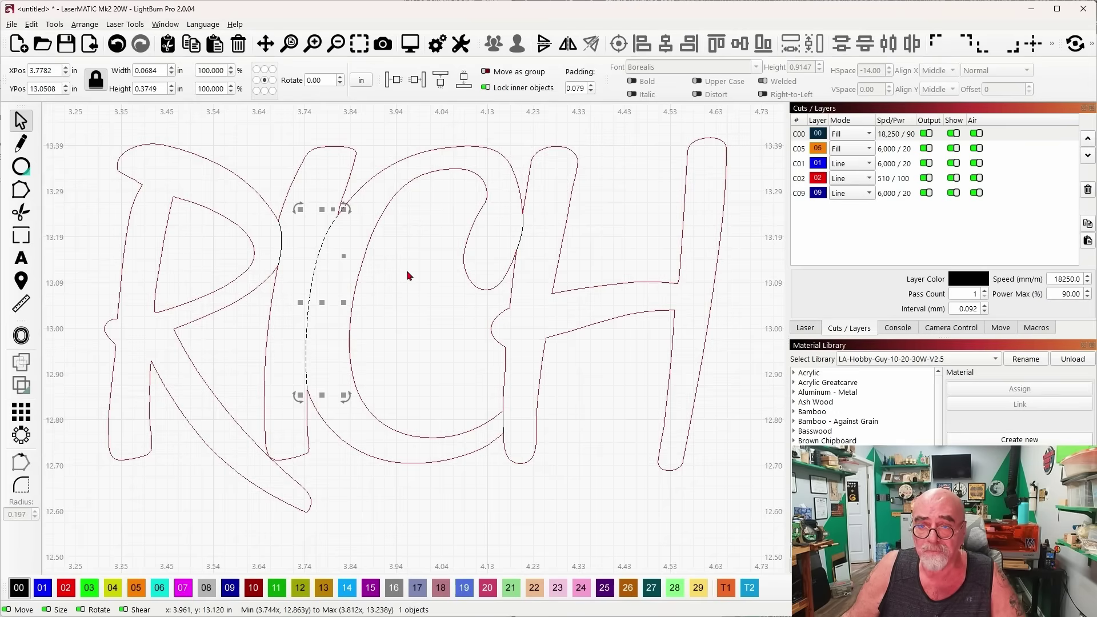
Step: Clear the selection and pan down to bring the script Rich outline into view
scroll(406, 270, down, 2)
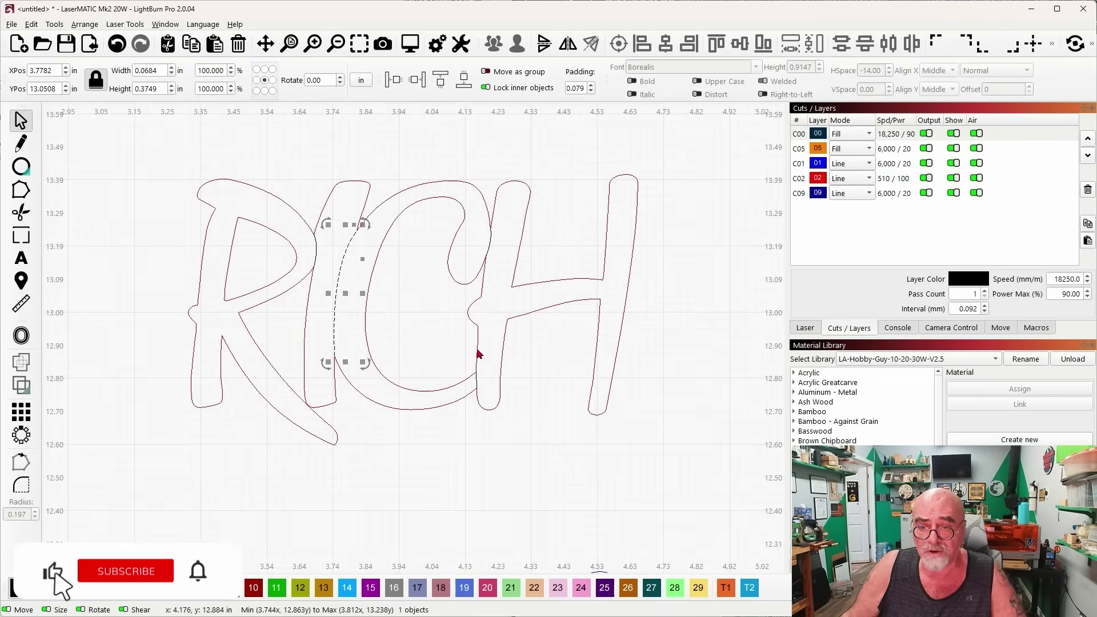
scroll(463, 299, down, 1)
click(194, 299)
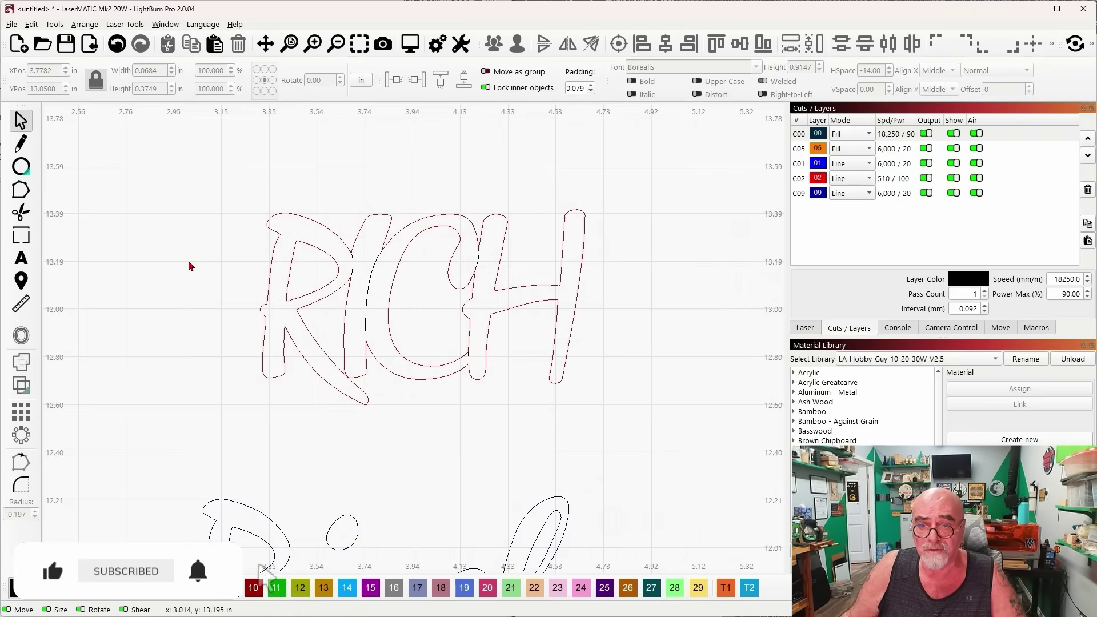
scroll(189, 274, down, 1)
drag(188, 284, 202, 223)
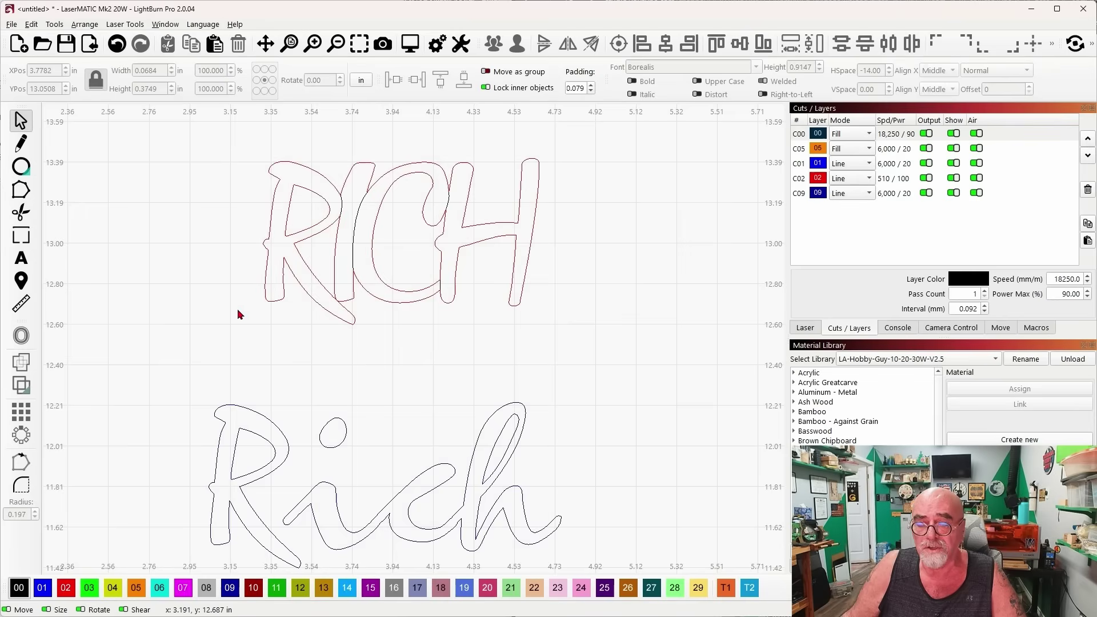
Step: Delete the block-letter RICH outline and its small leftover fragment
drag(577, 316, 284, 209)
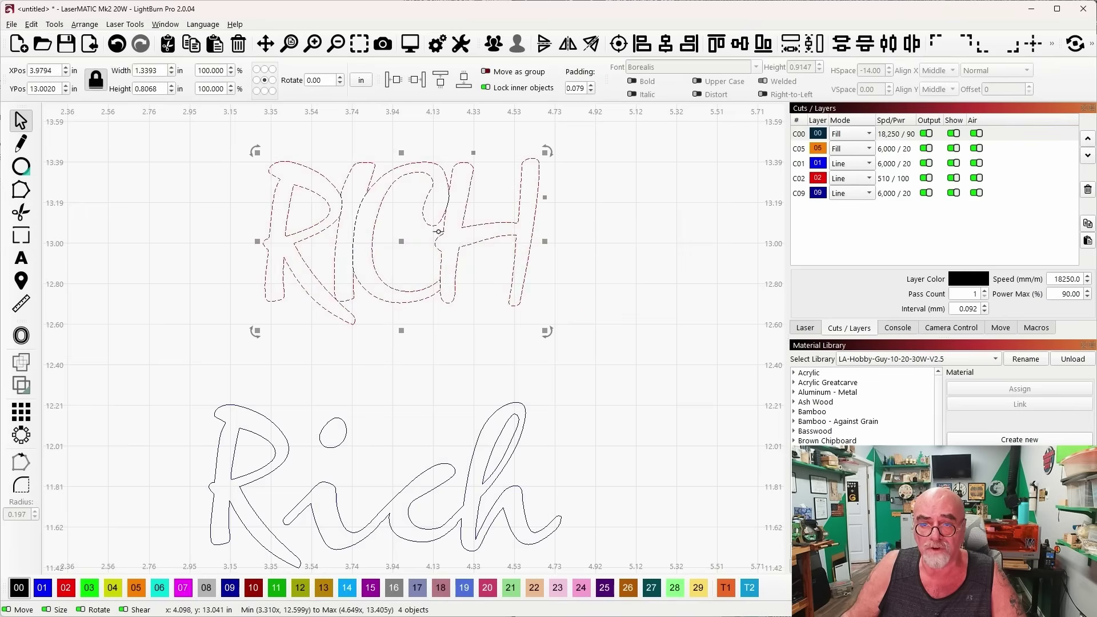
key(Delete)
drag(451, 237, 436, 187)
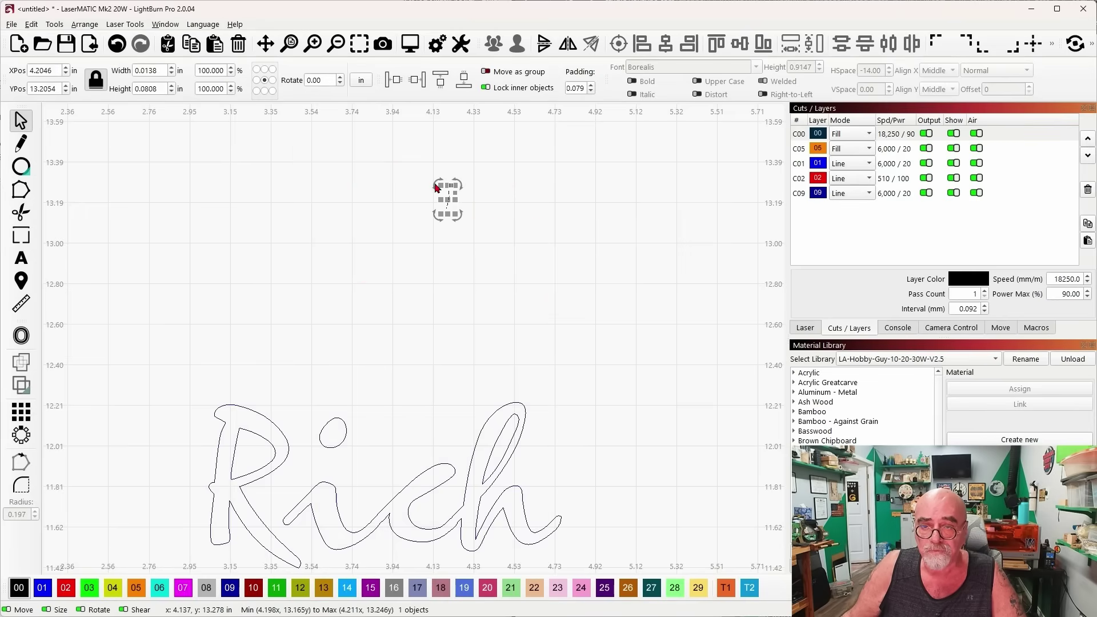
key(Delete)
Step: Convert the script Rich text to paths and start editing its nodes
drag(362, 319, 386, 120)
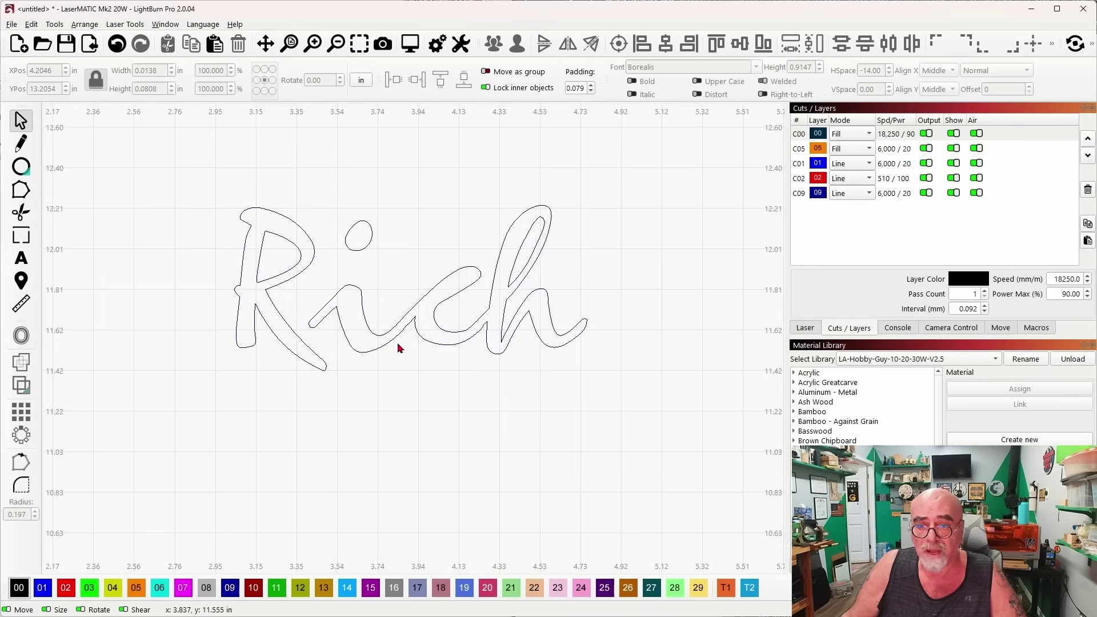
scroll(399, 347, up, 1)
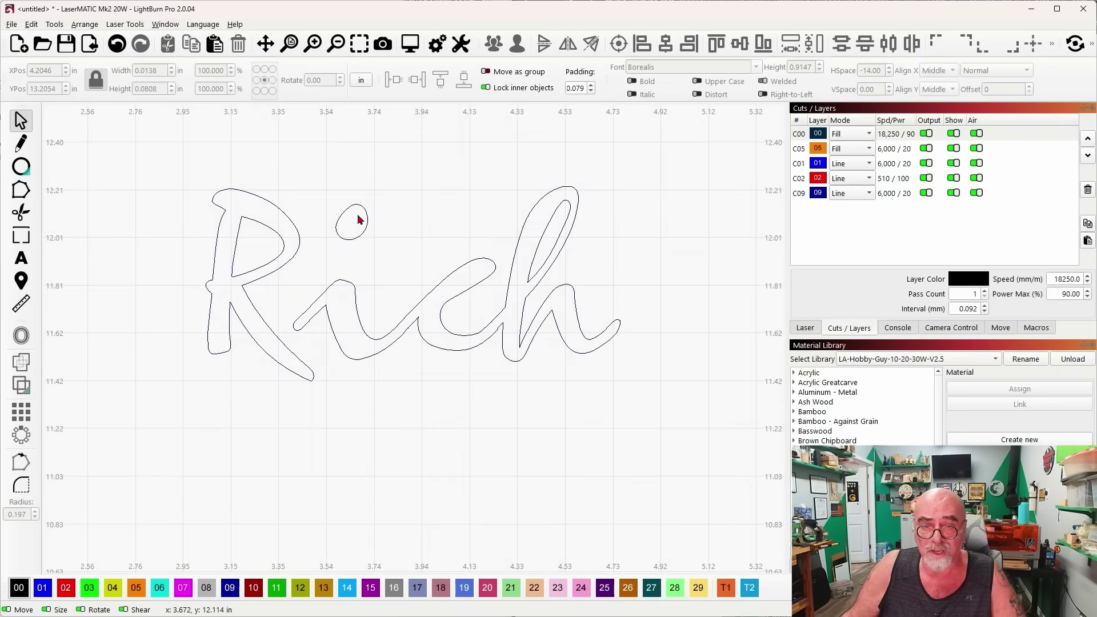
scroll(306, 342, up, 2)
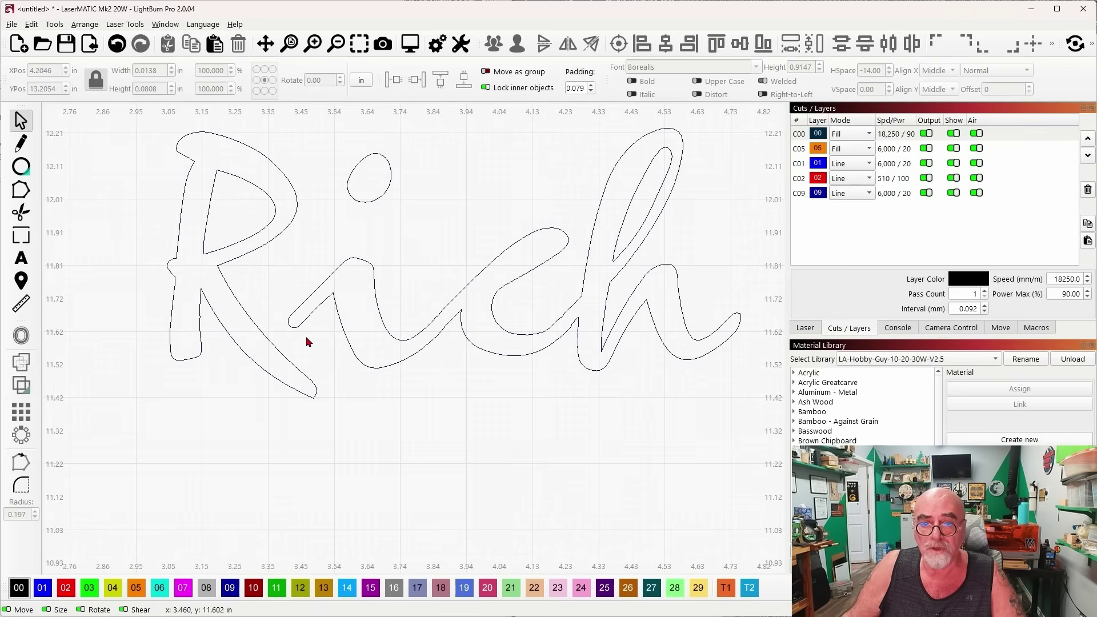
click(274, 331)
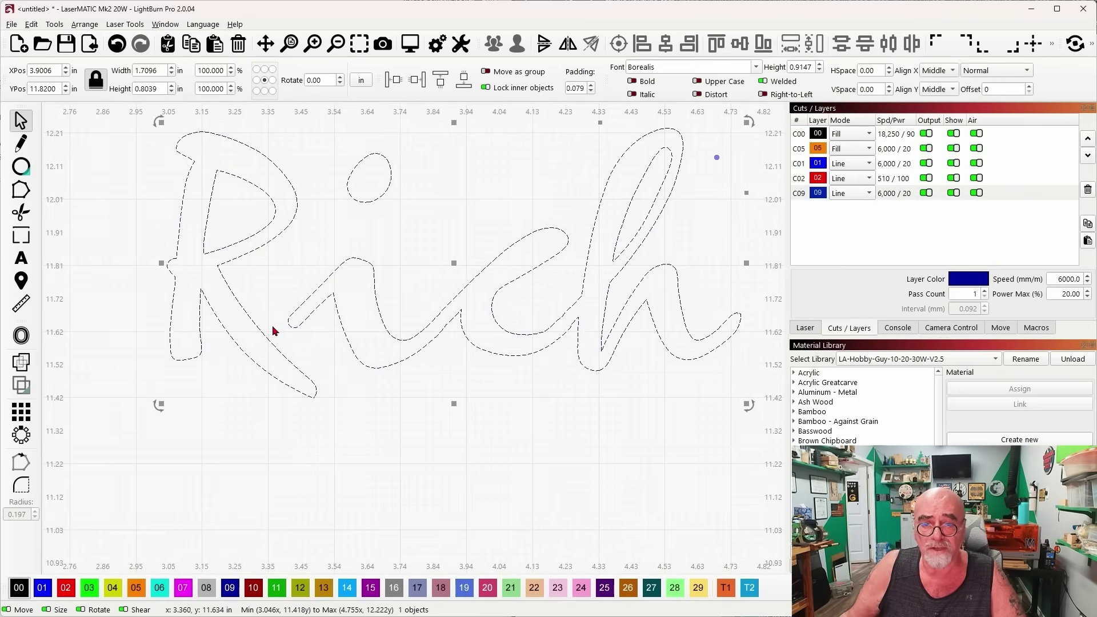
click(31, 25)
mouse_move(54, 24)
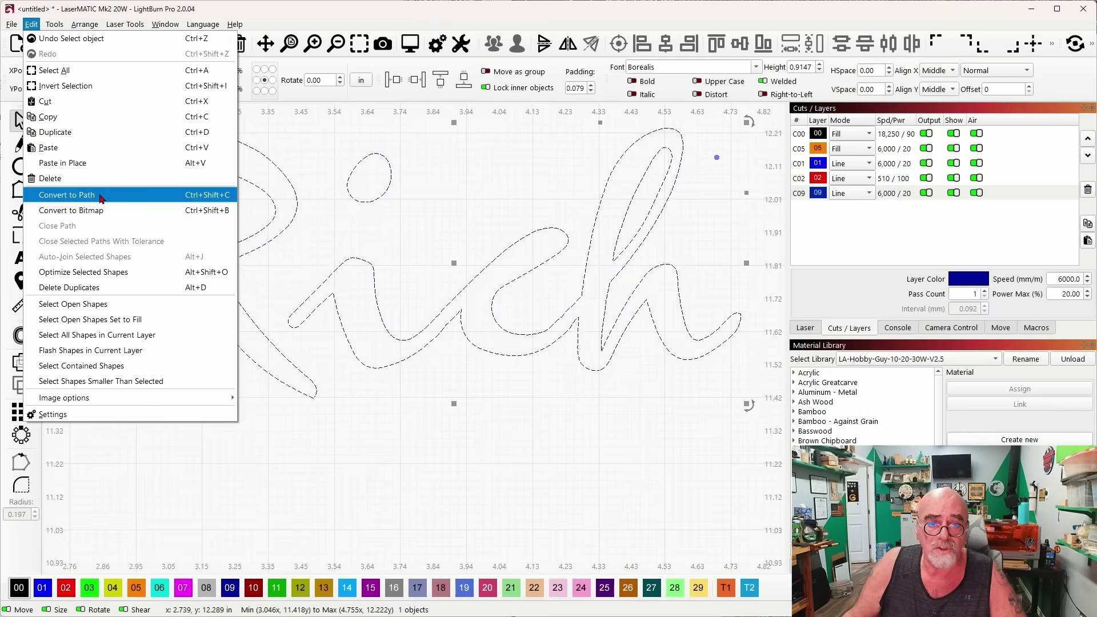
click(101, 199)
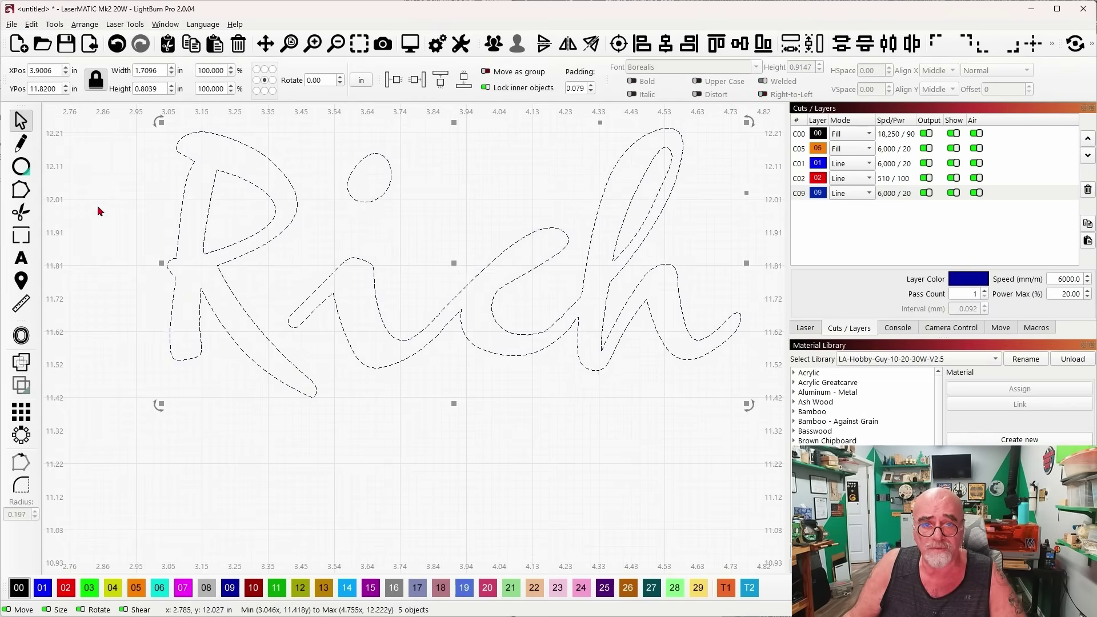
click(21, 192)
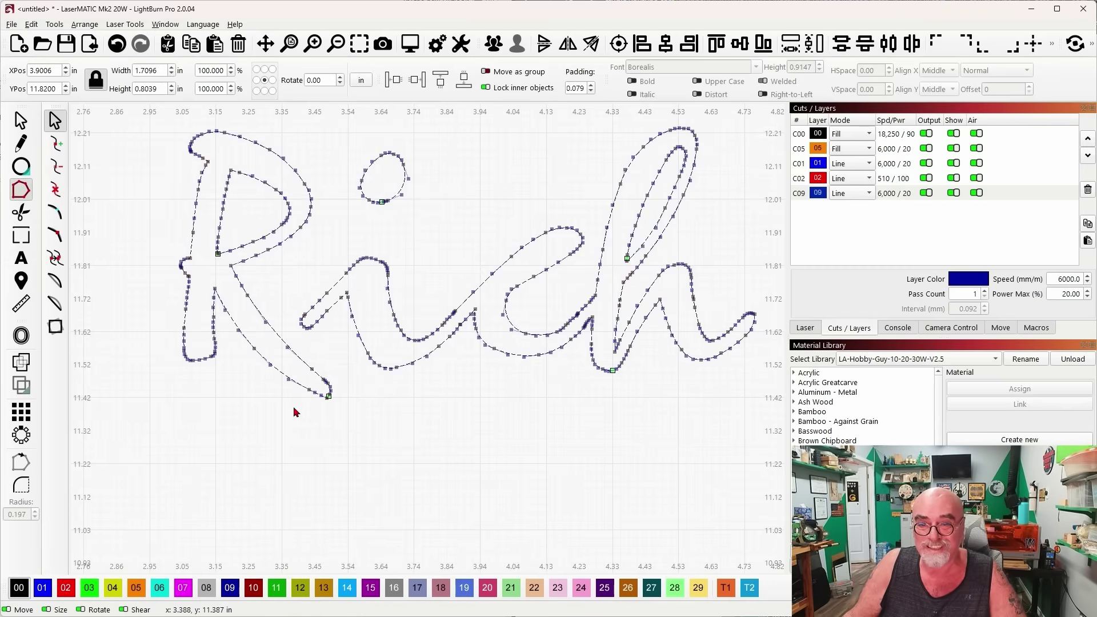
Step: Drag the nodes of the i's curled start down-left so they cross the R's diagonal leg
scroll(319, 390, up, 3)
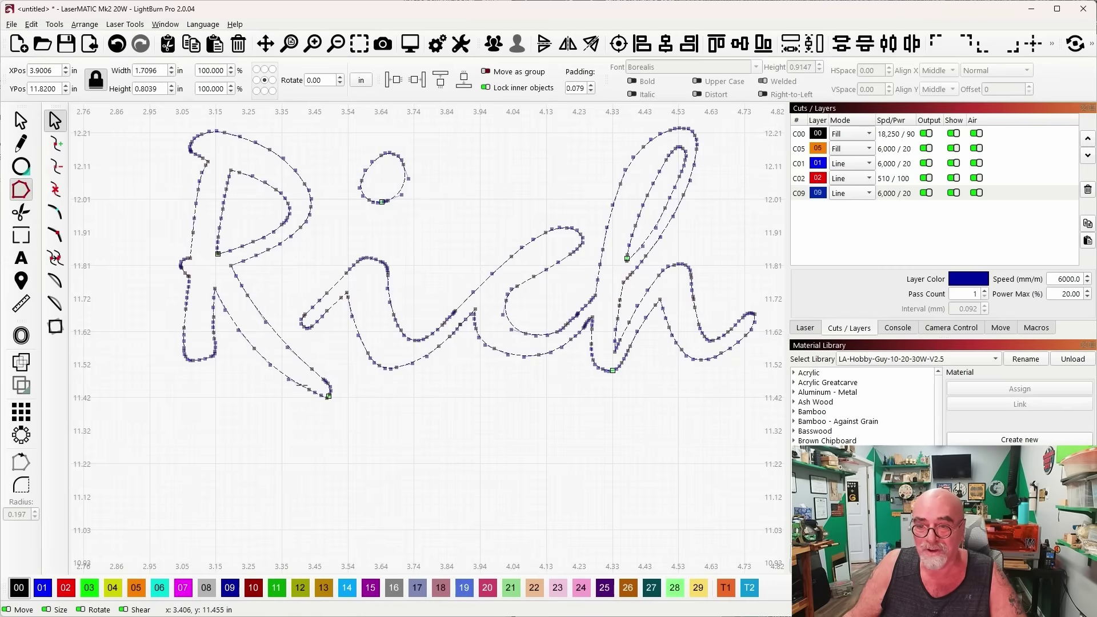
scroll(311, 368, up, 1)
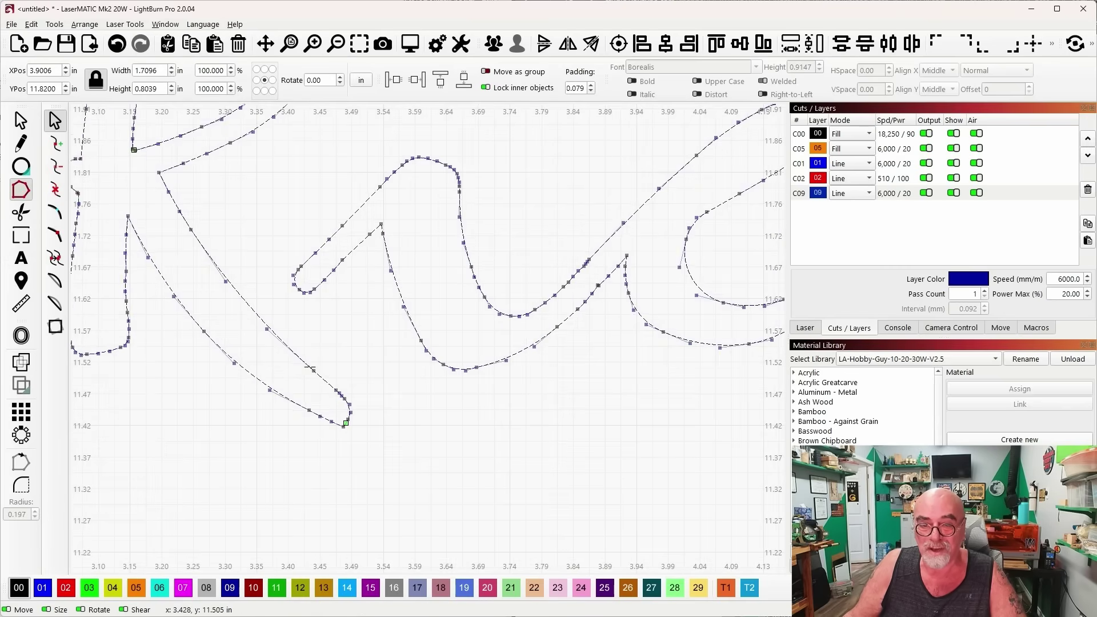
scroll(311, 368, up, 2)
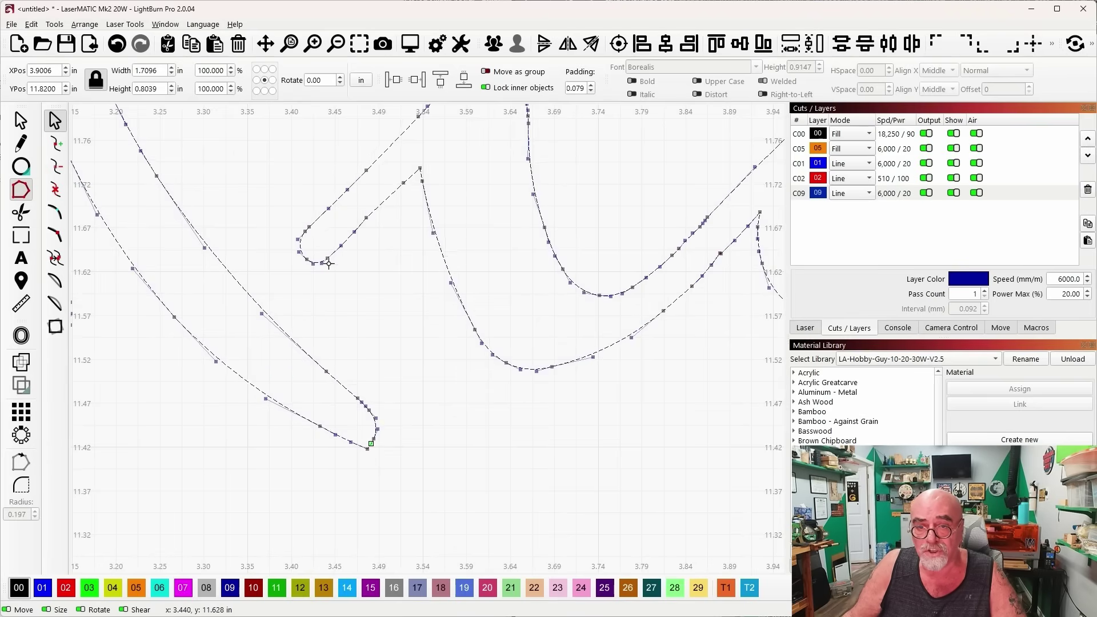
scroll(336, 231, up, 3)
scroll(403, 206, down, 1)
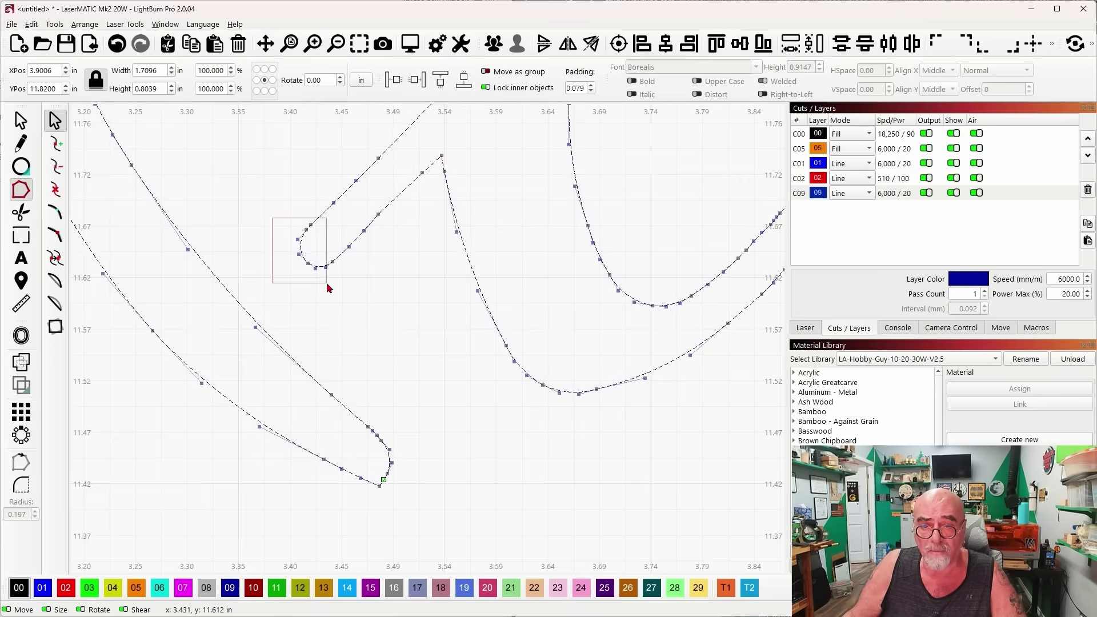
drag(358, 296, 351, 296)
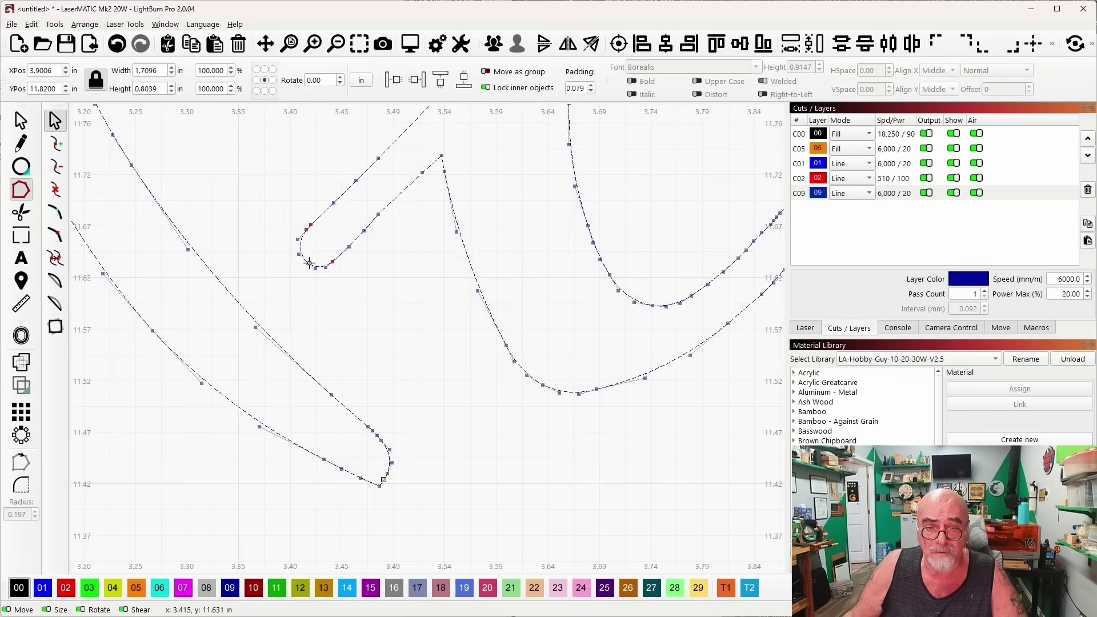
drag(308, 262, 235, 333)
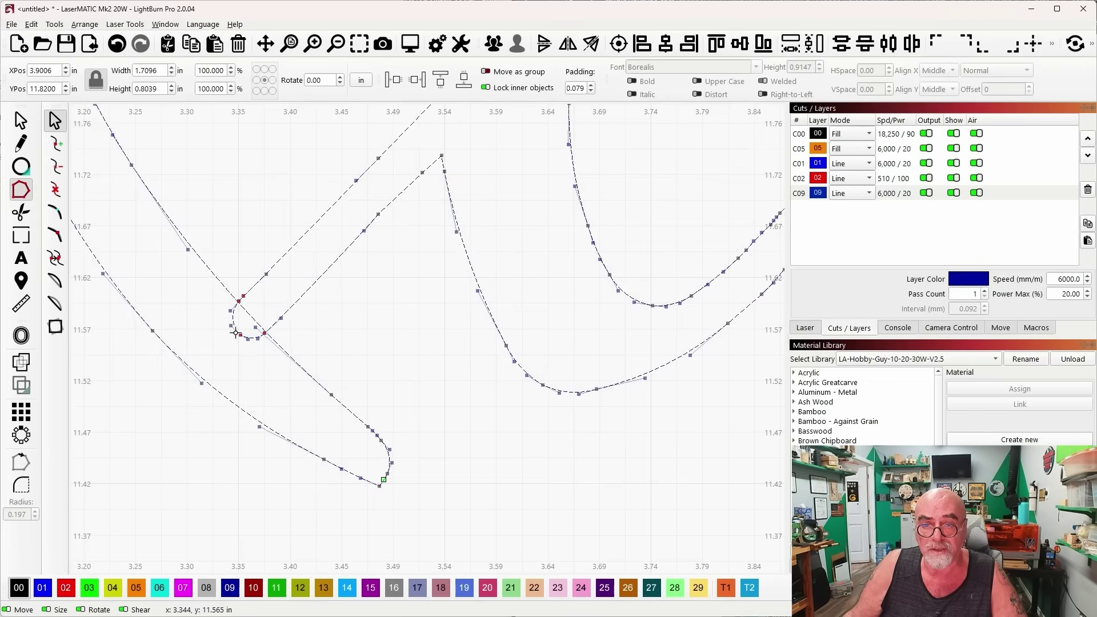
scroll(334, 276, down, 2)
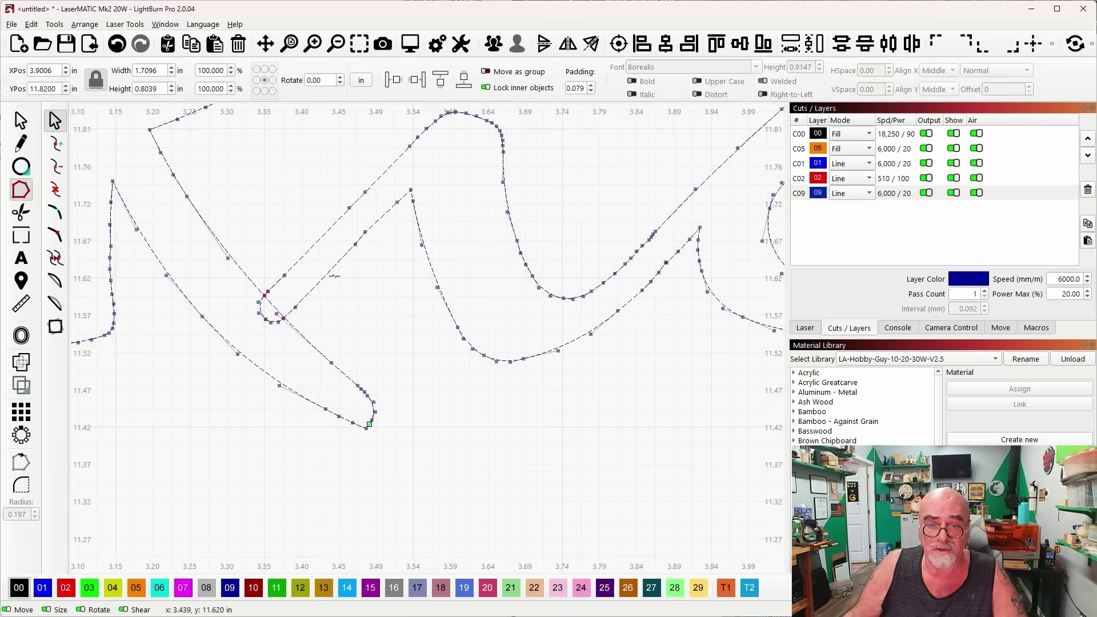
scroll(222, 305, up, 5)
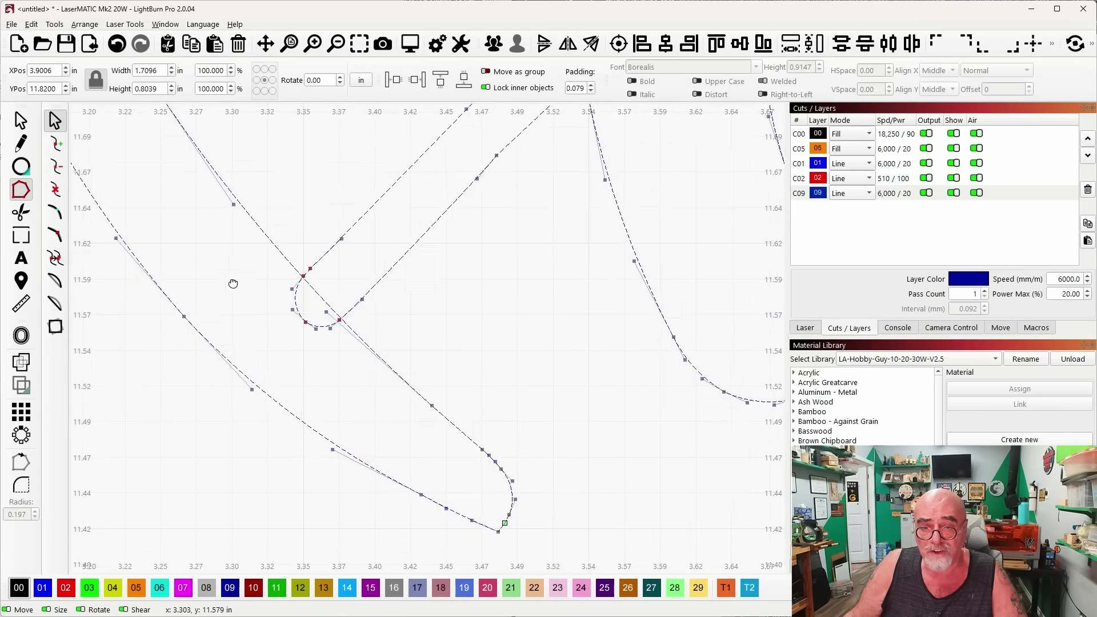
drag(233, 284, 215, 255)
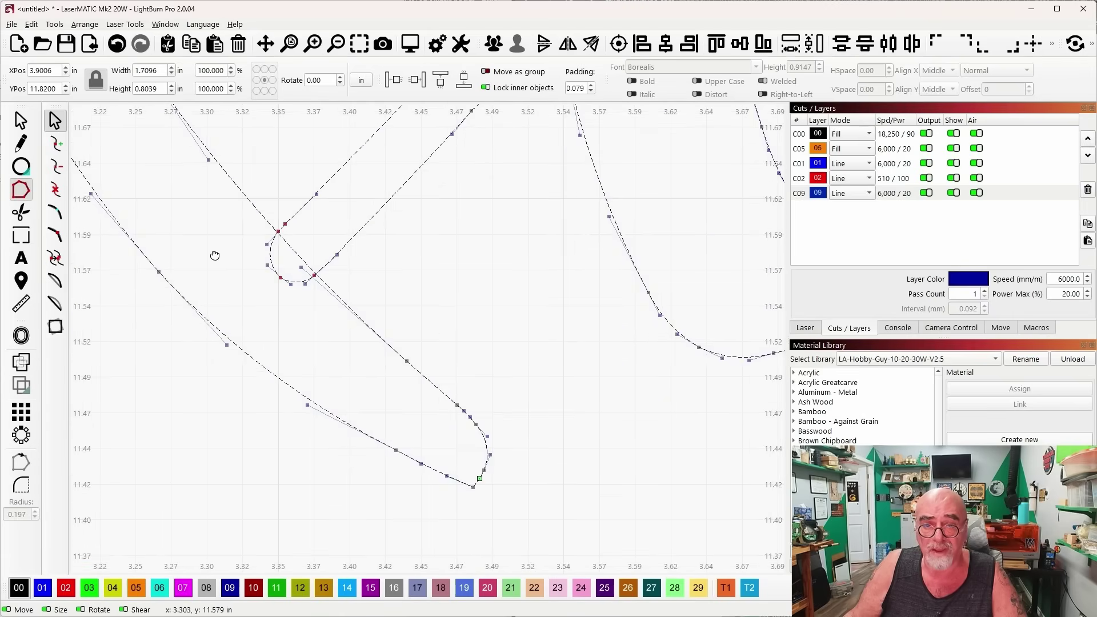
click(20, 120)
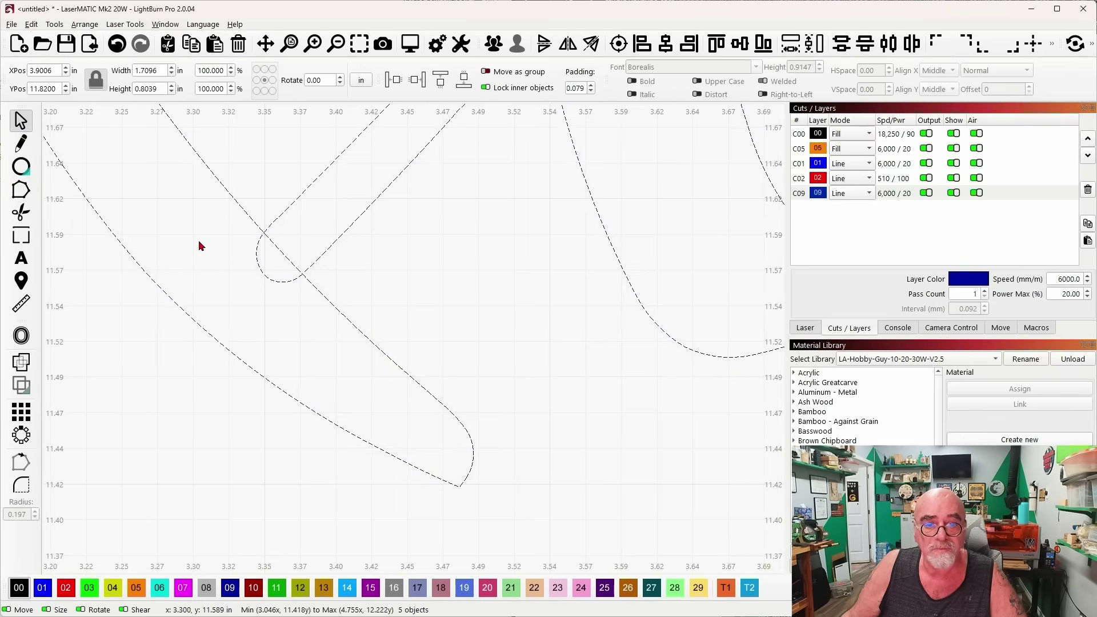
Step: Trim away the line segment inside the R–i overlap with the Trim tool
click(22, 216)
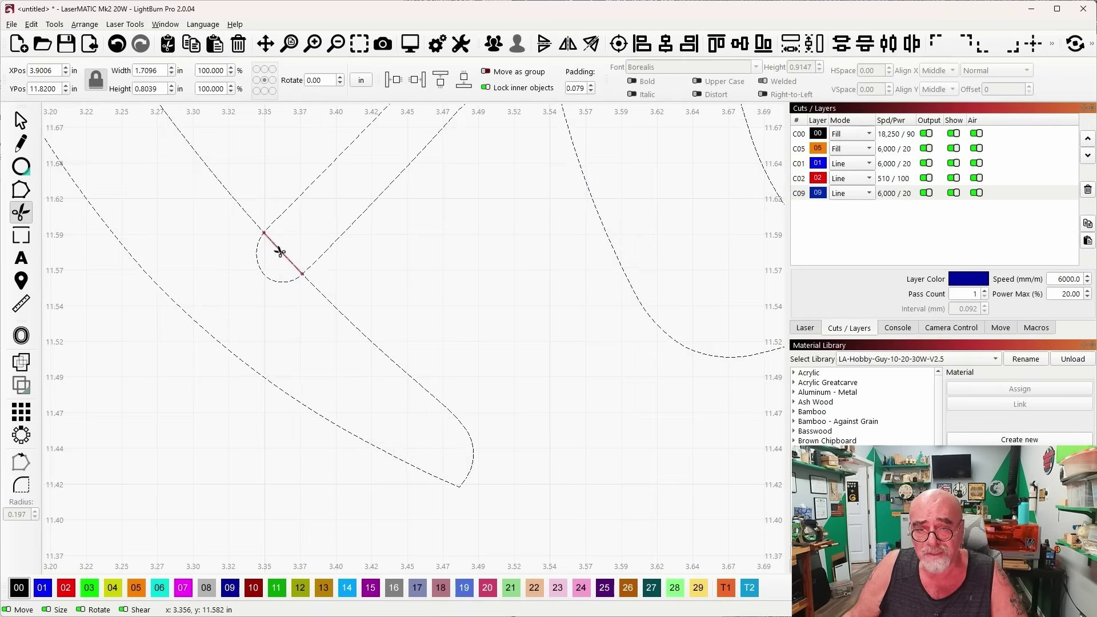
click(280, 252)
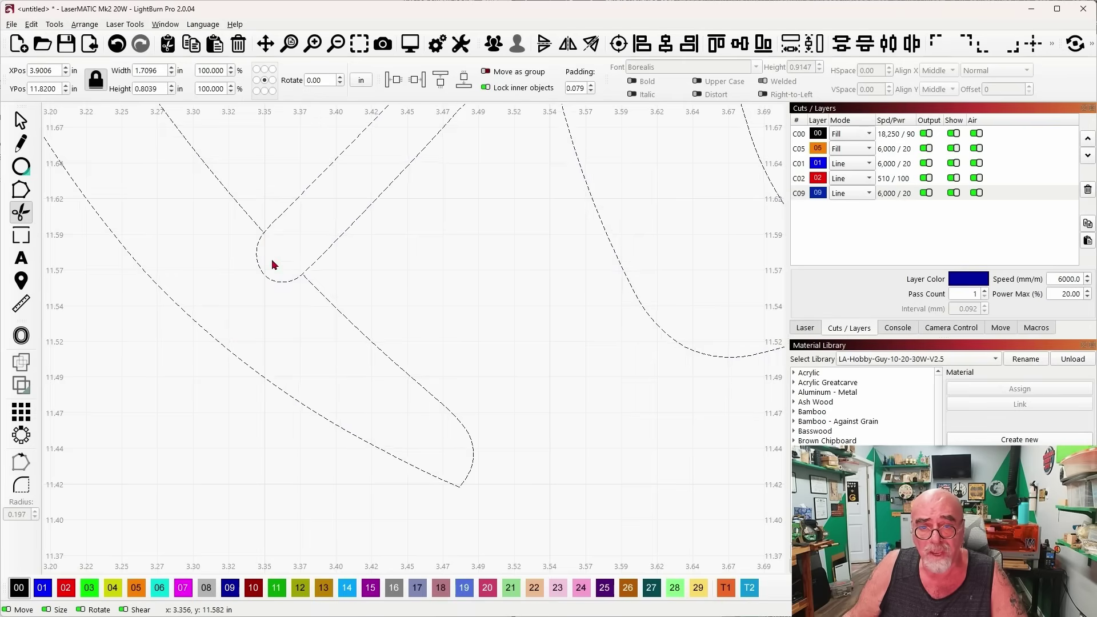
scroll(264, 274, down, 7)
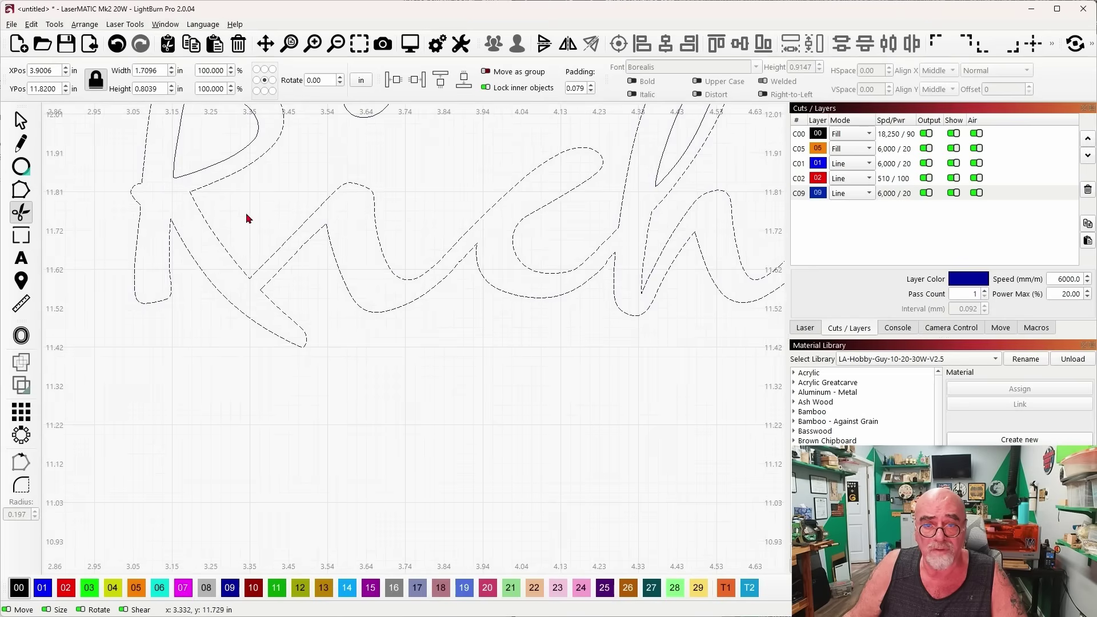
Step: Select the whole Rich outline to confirm R and i now form one continuous shape
click(20, 120)
key(ctrl+a)
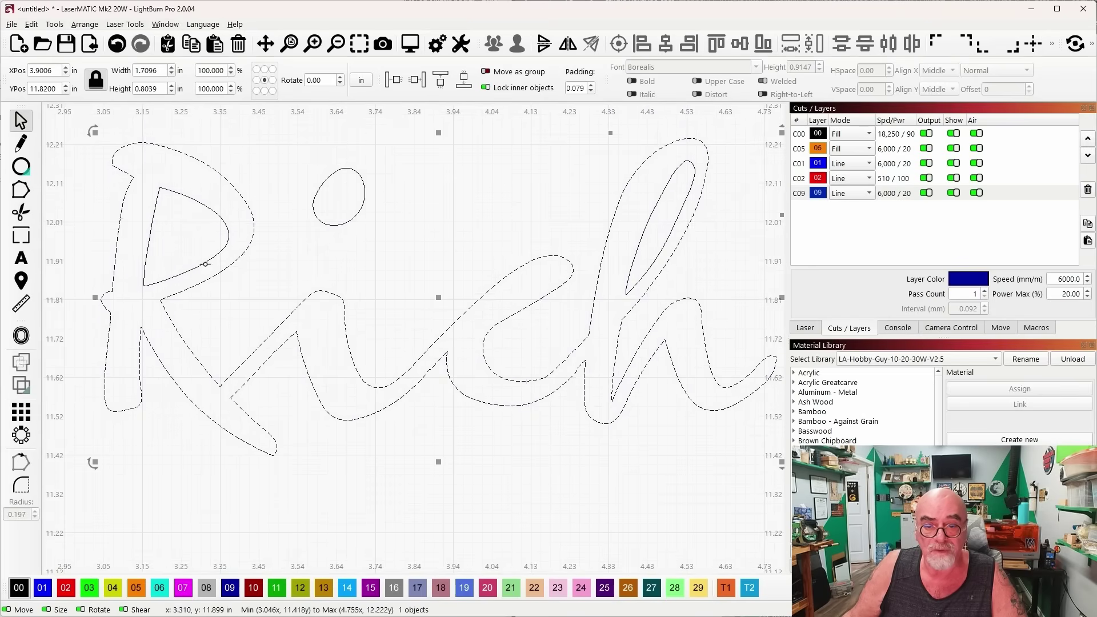
scroll(206, 264, down, 3)
click(216, 384)
scroll(216, 343, up, 2)
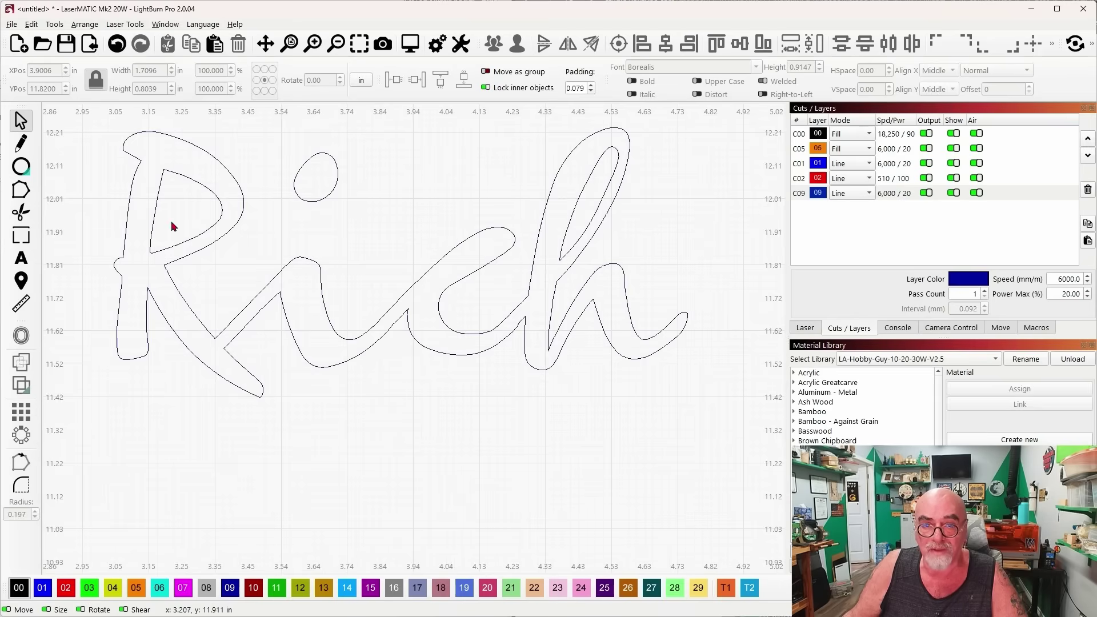
drag(261, 240, 227, 219)
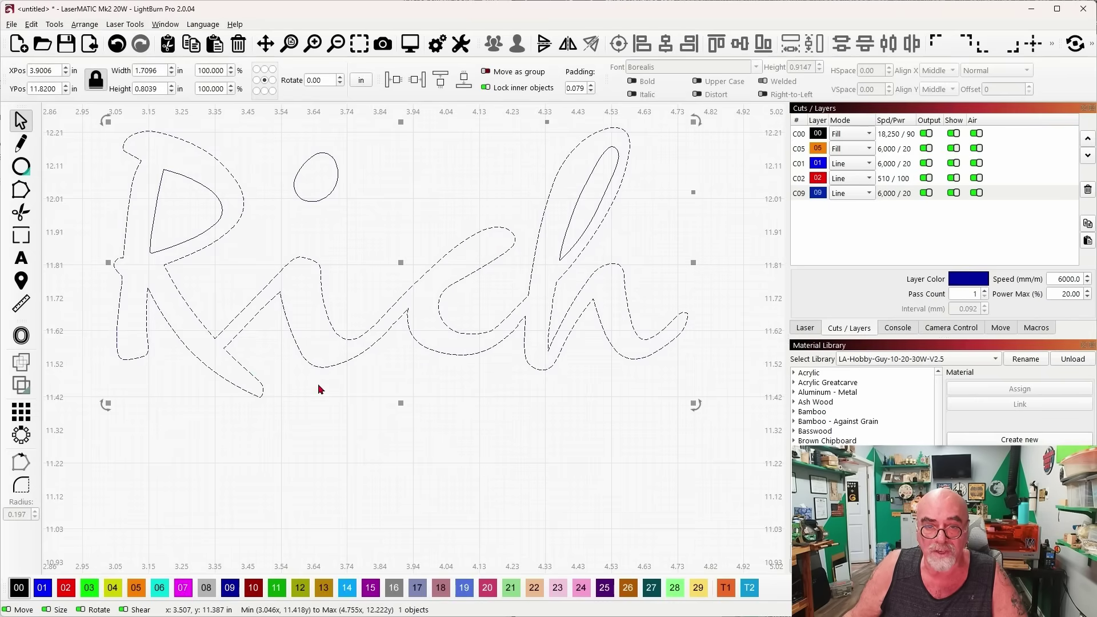
drag(308, 293, 315, 354)
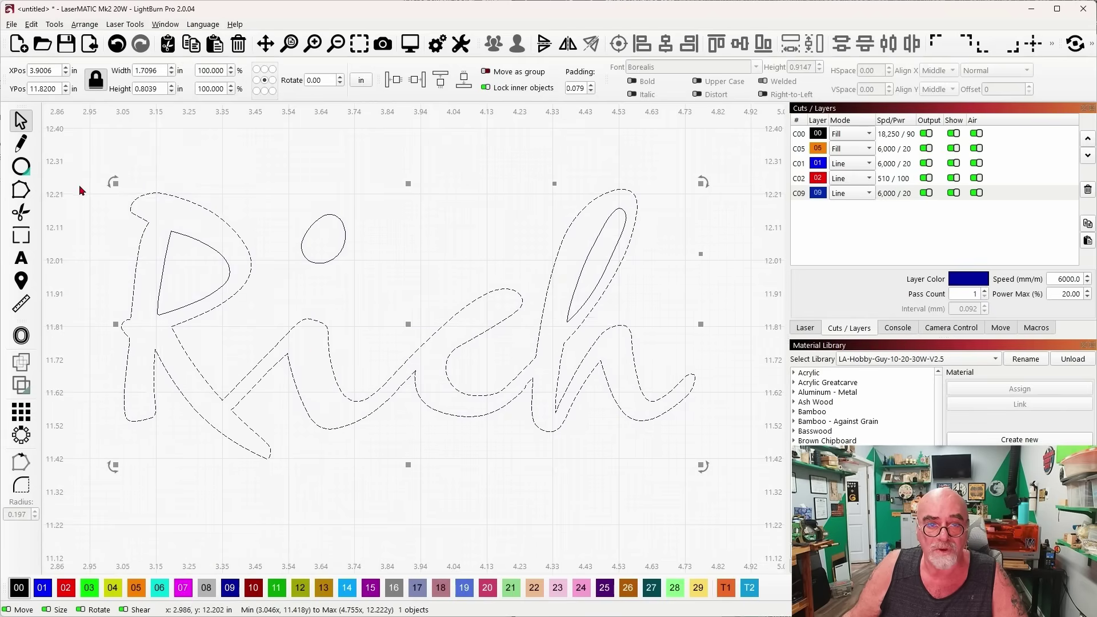
click(385, 231)
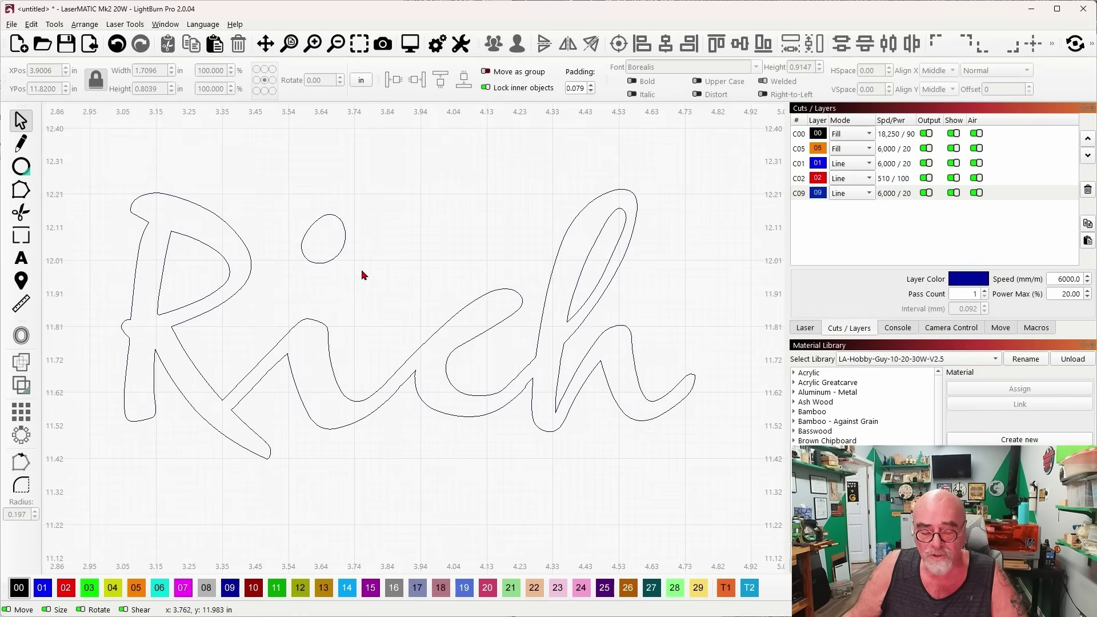
Step: Nudge the i's dot down onto its stem and trim the overlapping arc between them
click(332, 246)
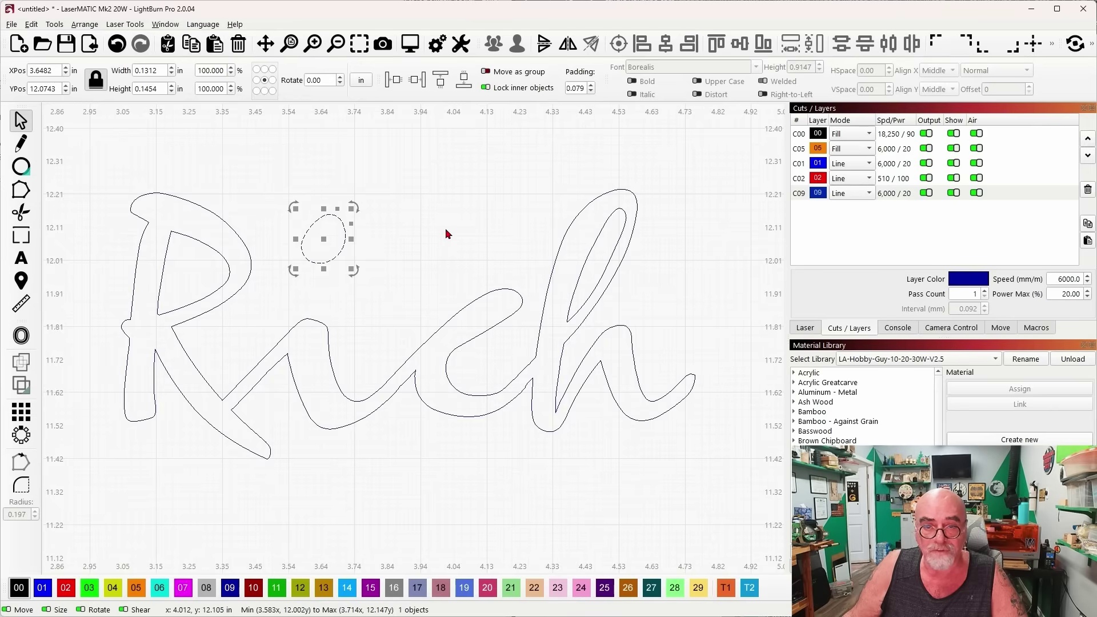
key(Down)
key(Down)
key(Down)
key(Down)
key(Down)
key(Down)
key(Down)
key(Down)
key(Down)
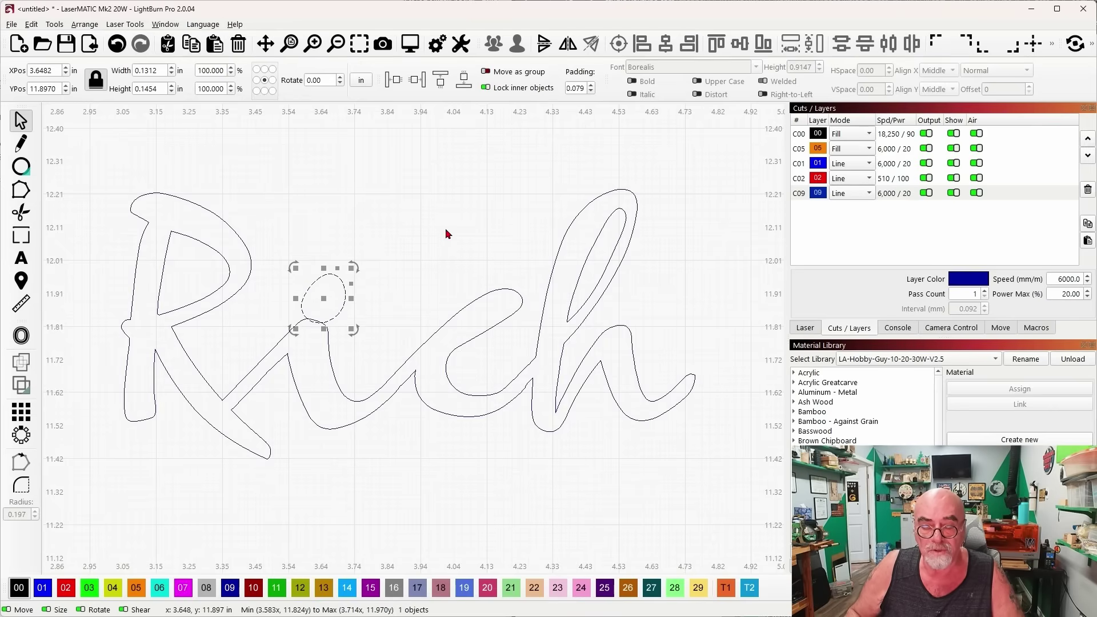
scroll(371, 343, up, 4)
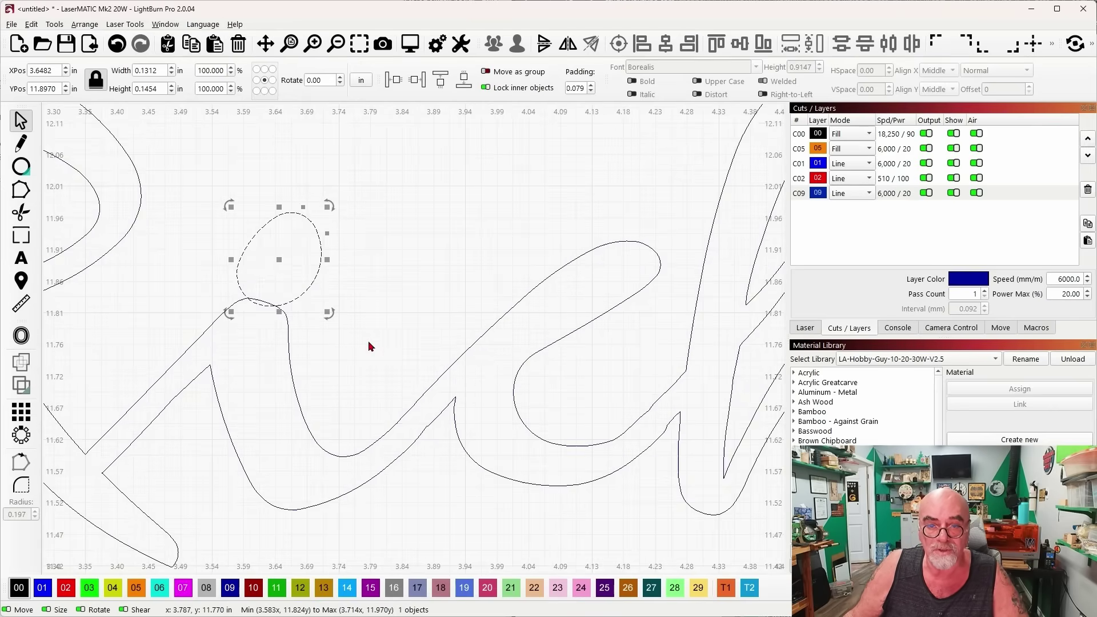
scroll(368, 343, up, 3)
drag(355, 249, 483, 204)
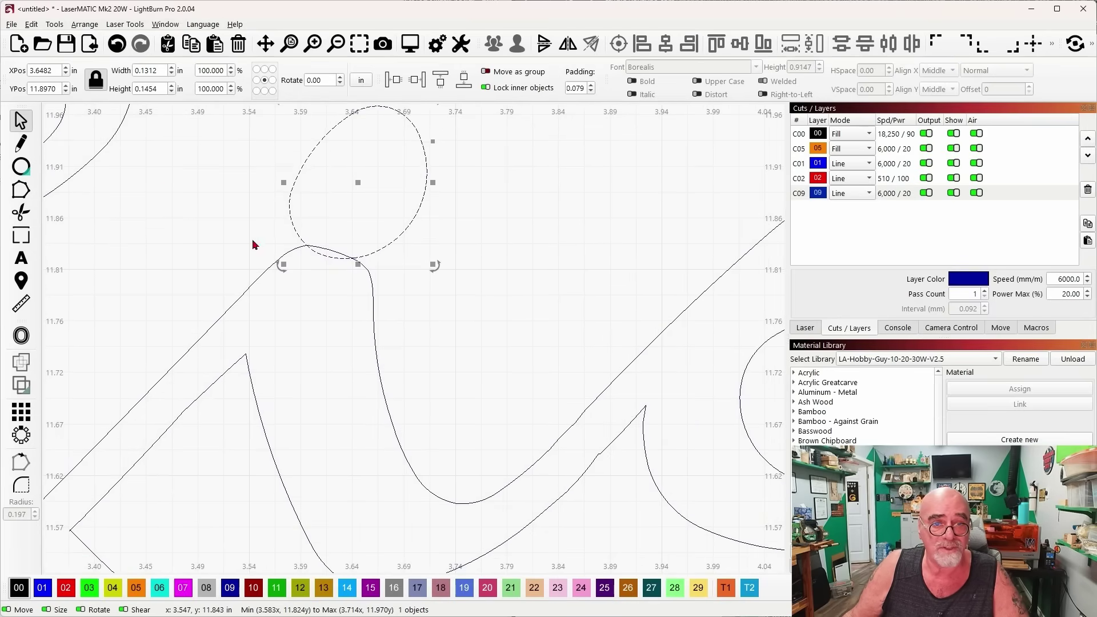
click(187, 193)
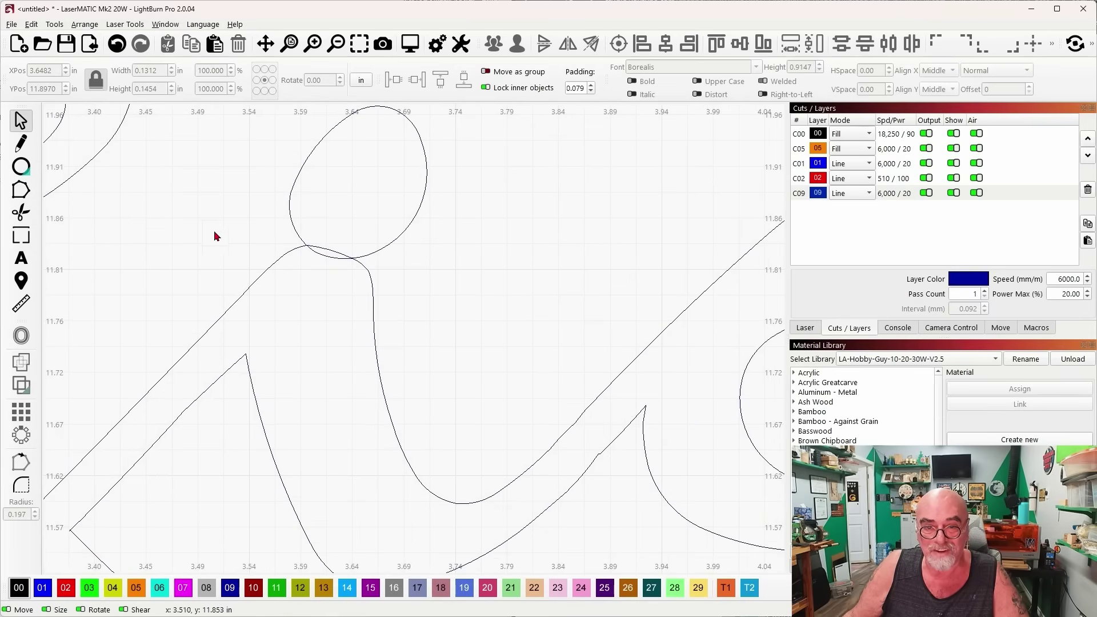
click(23, 212)
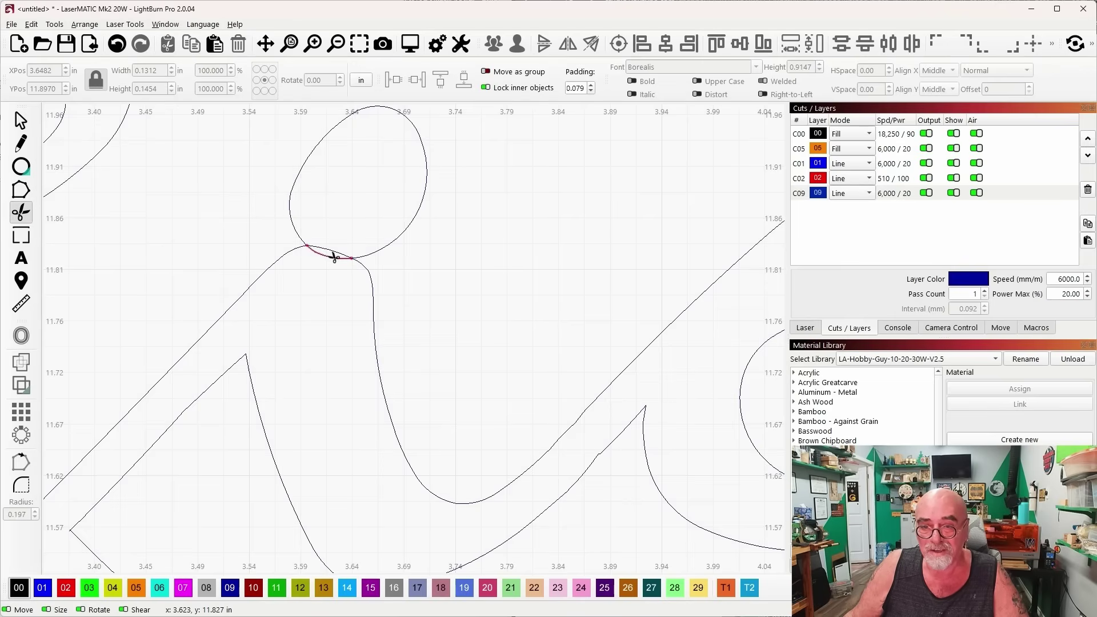
click(334, 252)
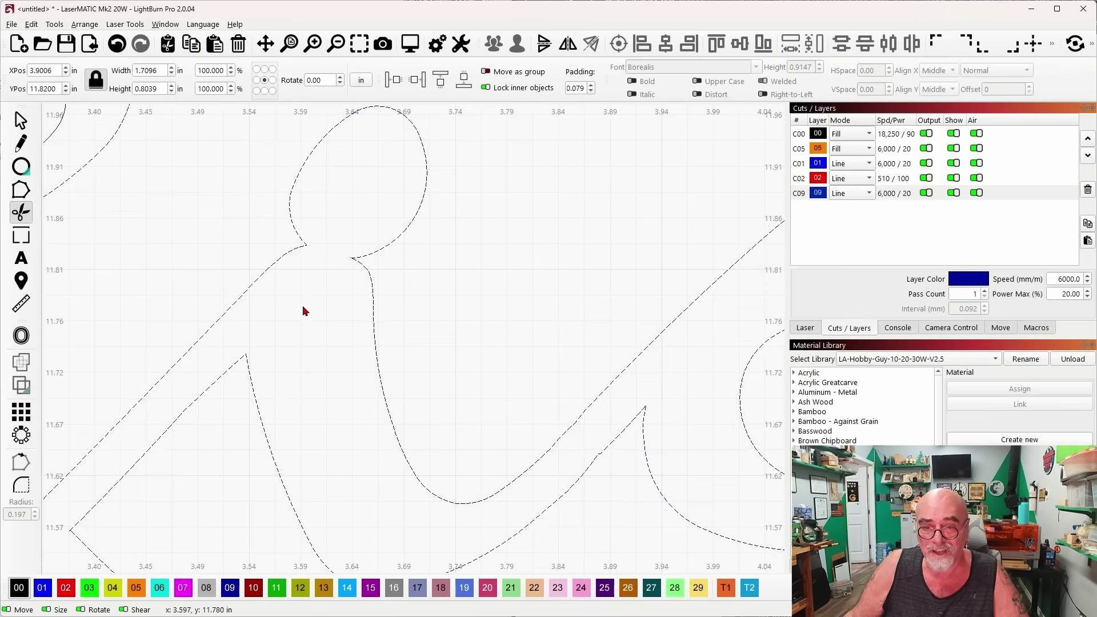
scroll(304, 311, down, 5)
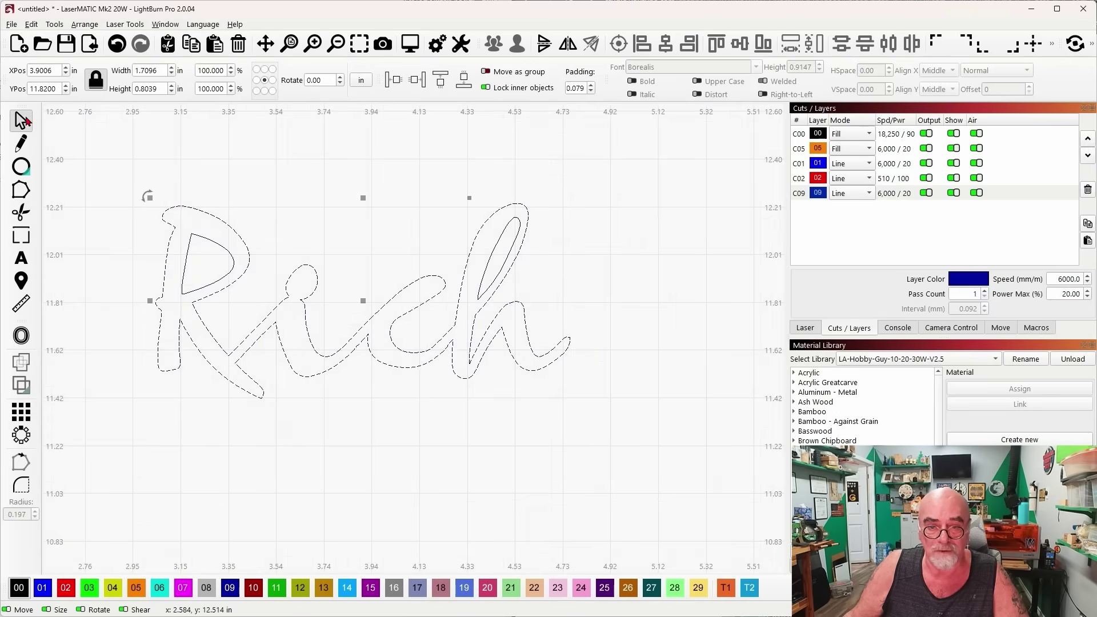
scroll(331, 196, down, 3)
Step: Box-select the entire script Rich text and delete it, leaving the canvas empty
click(516, 311)
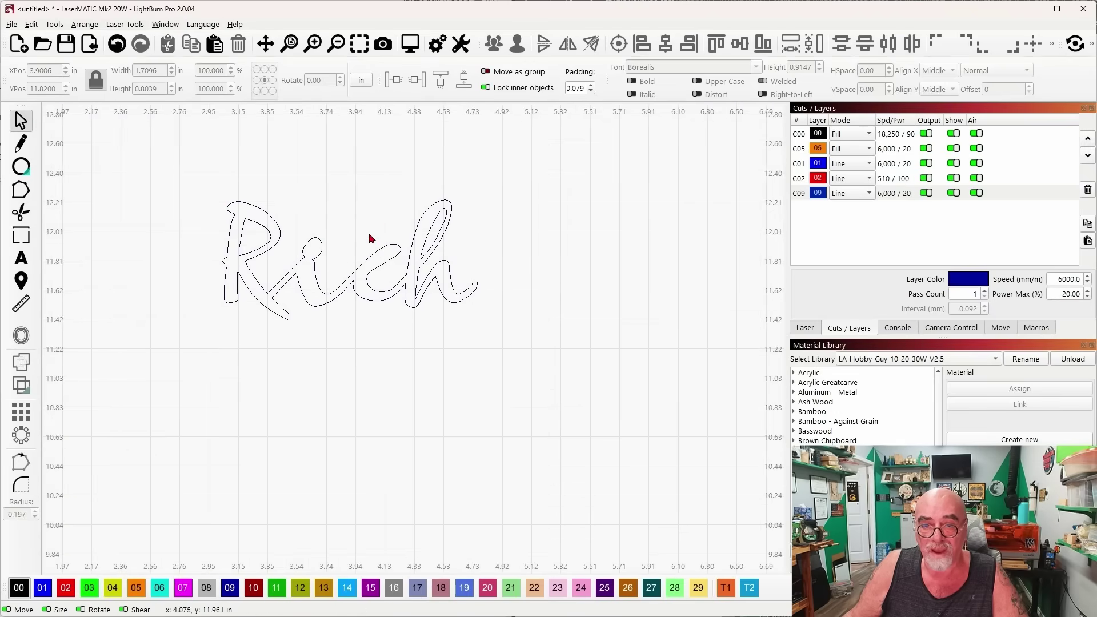
drag(369, 236, 350, 289)
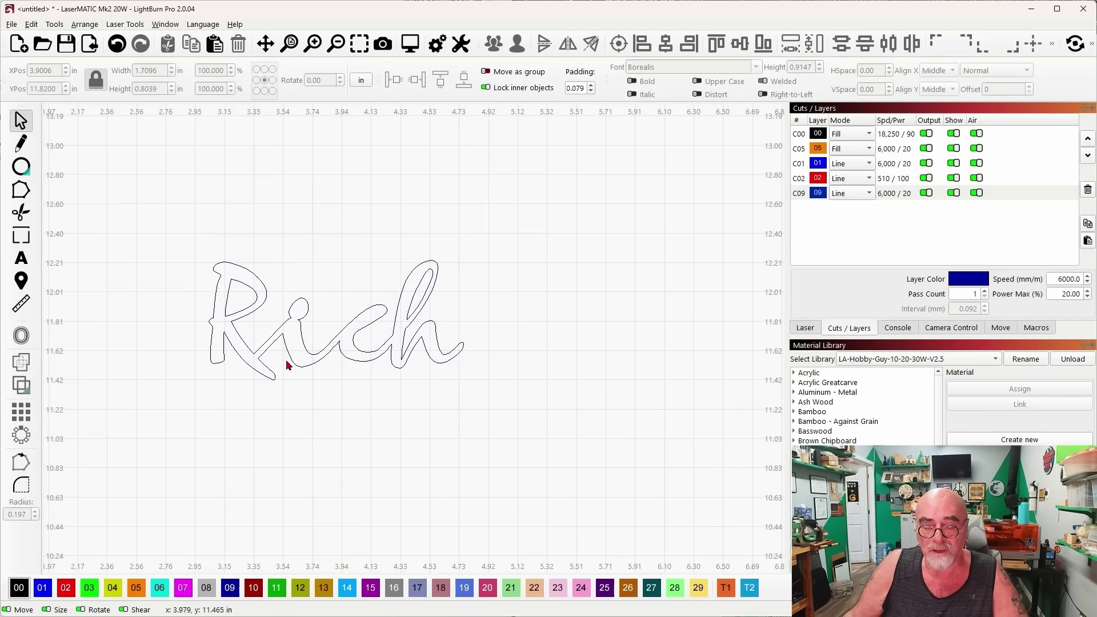
drag(360, 389, 389, 327)
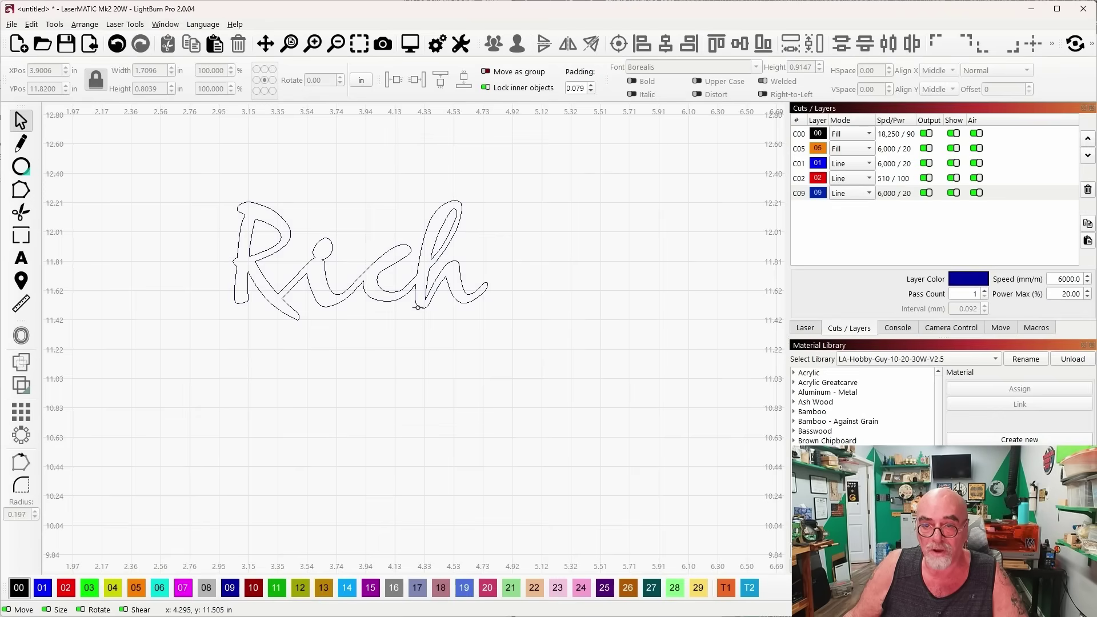
scroll(288, 268, down, 3)
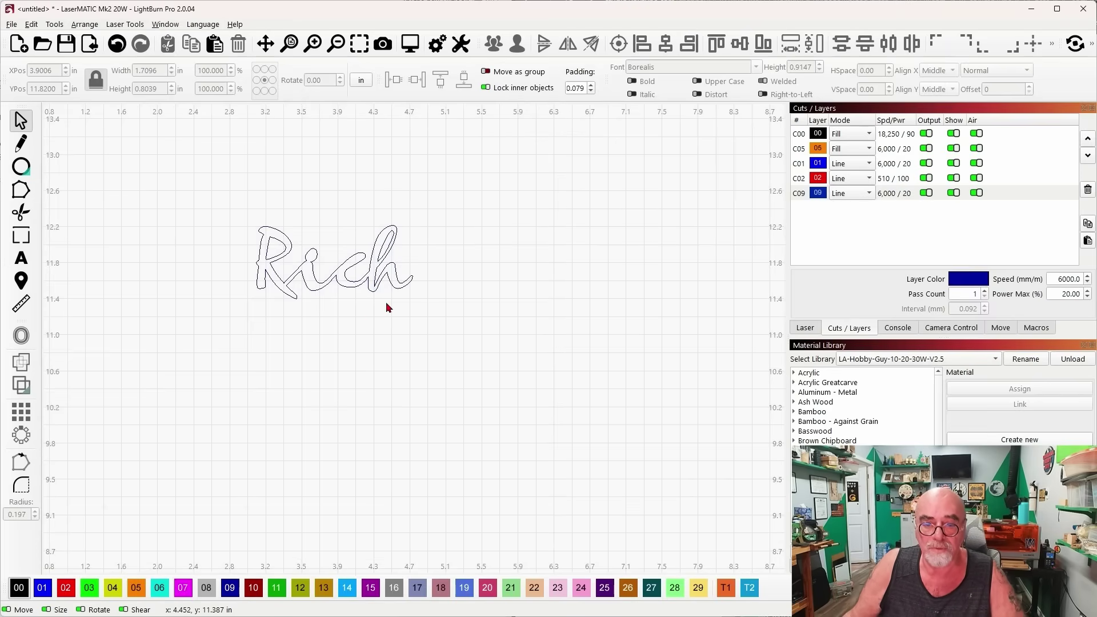
scroll(386, 308, down, 1)
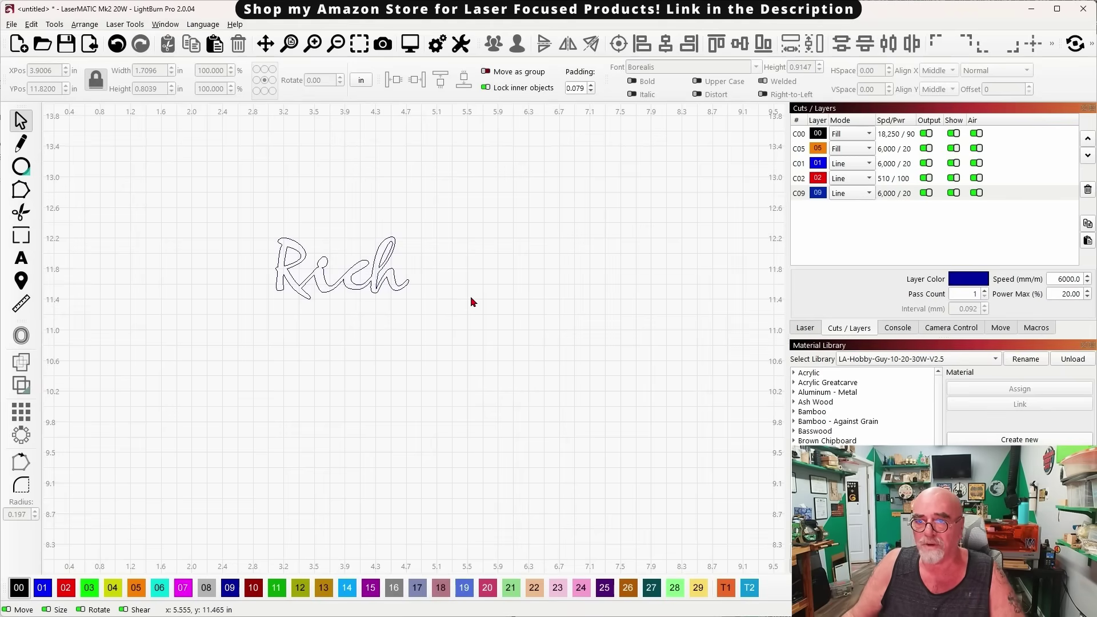
scroll(479, 286, down, 1)
scroll(479, 282, down, 1)
drag(477, 319, 252, 223)
key(Delete)
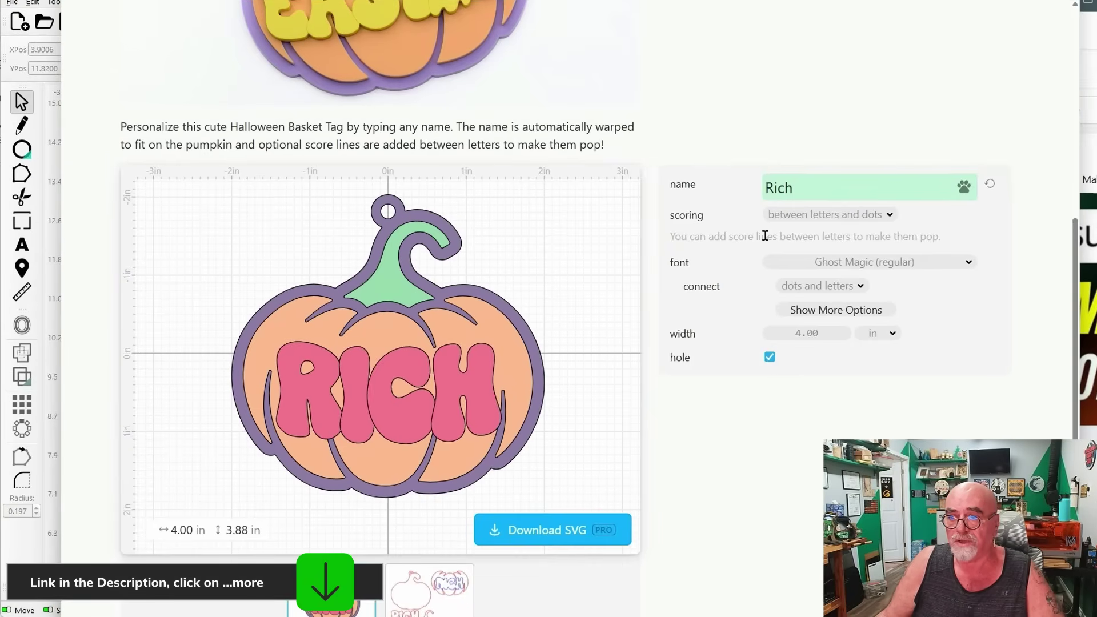
Step: Replace the name Rich with Tom in Cuttle's name field
drag(811, 188, 752, 190)
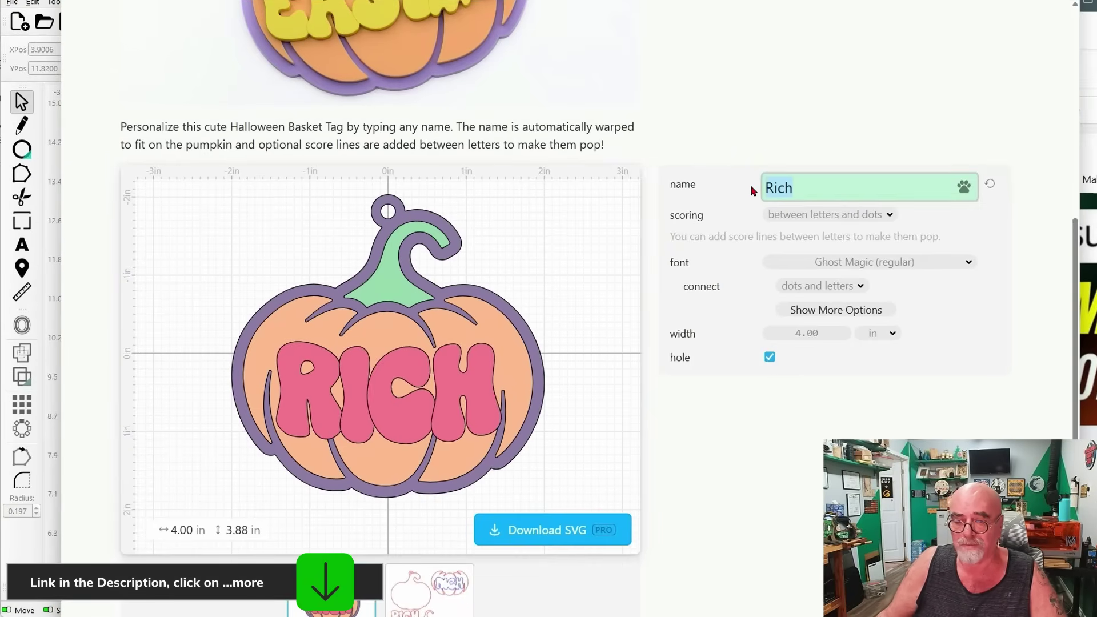
text(Tom)
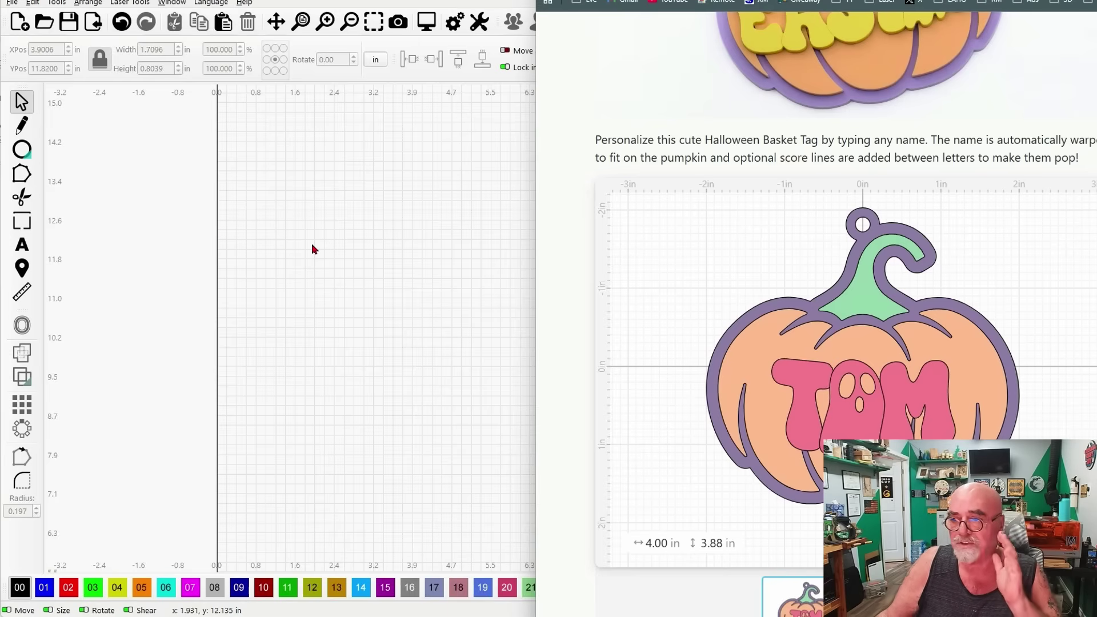
Step: Return to LightBurn and zoom and pan to frame the imported pumpkin tag and RICH outline
click(317, 258)
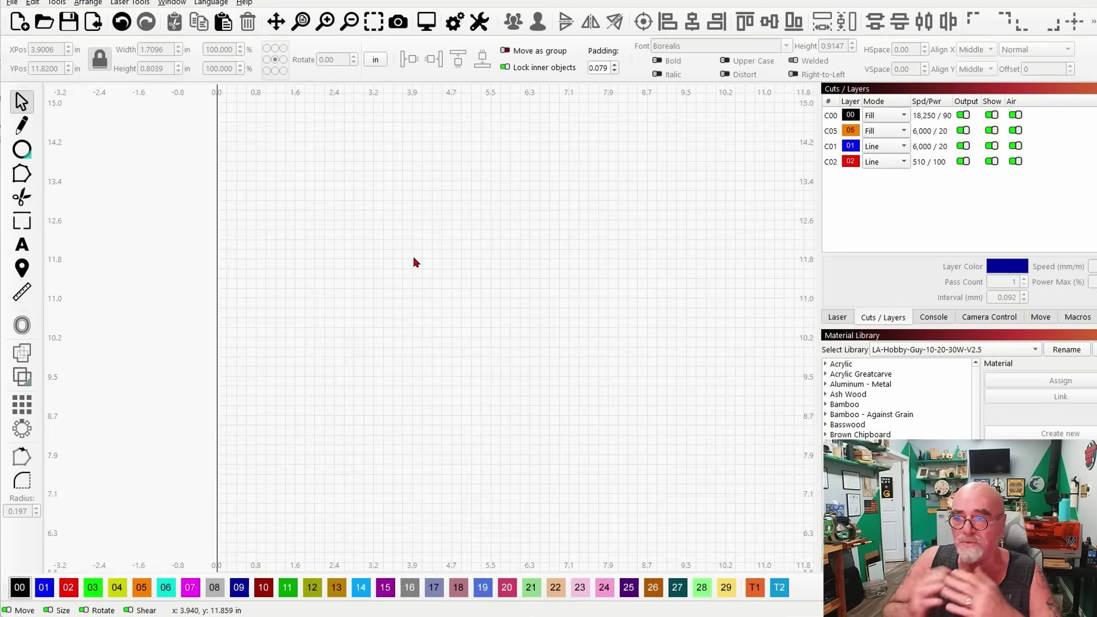
scroll(415, 262, down, 4)
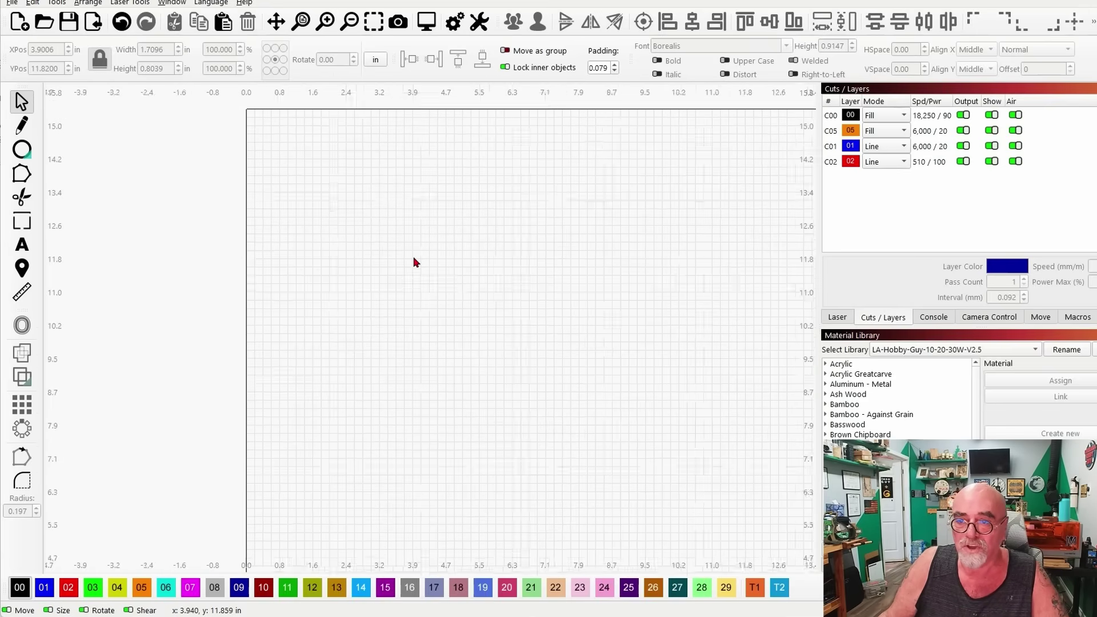
drag(612, 262, 196, 208)
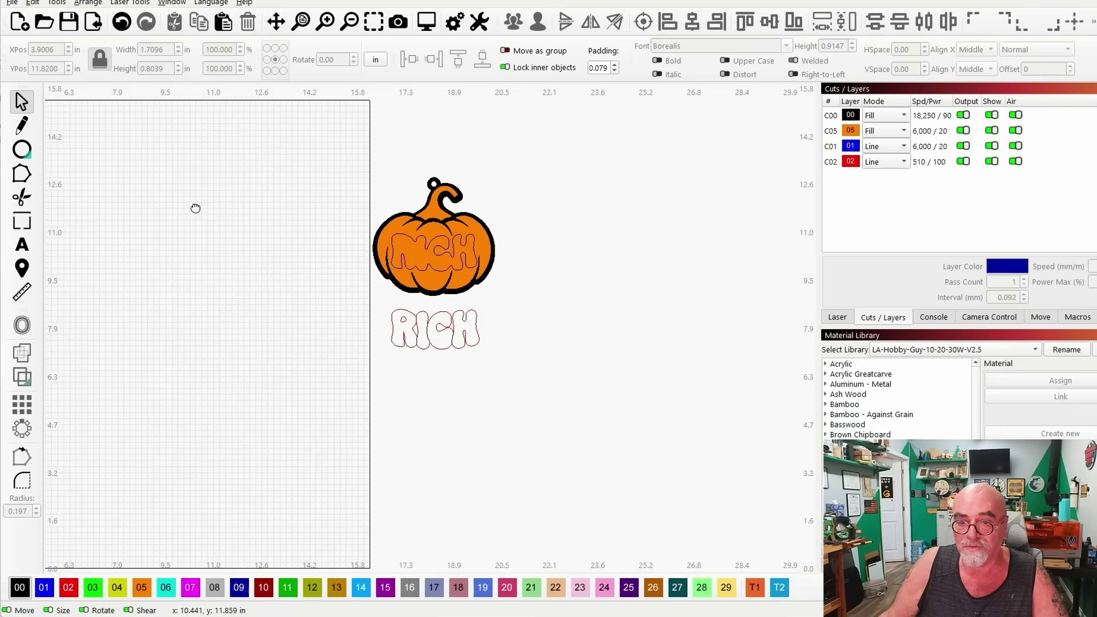
scroll(448, 261, up, 2)
scroll(448, 262, up, 2)
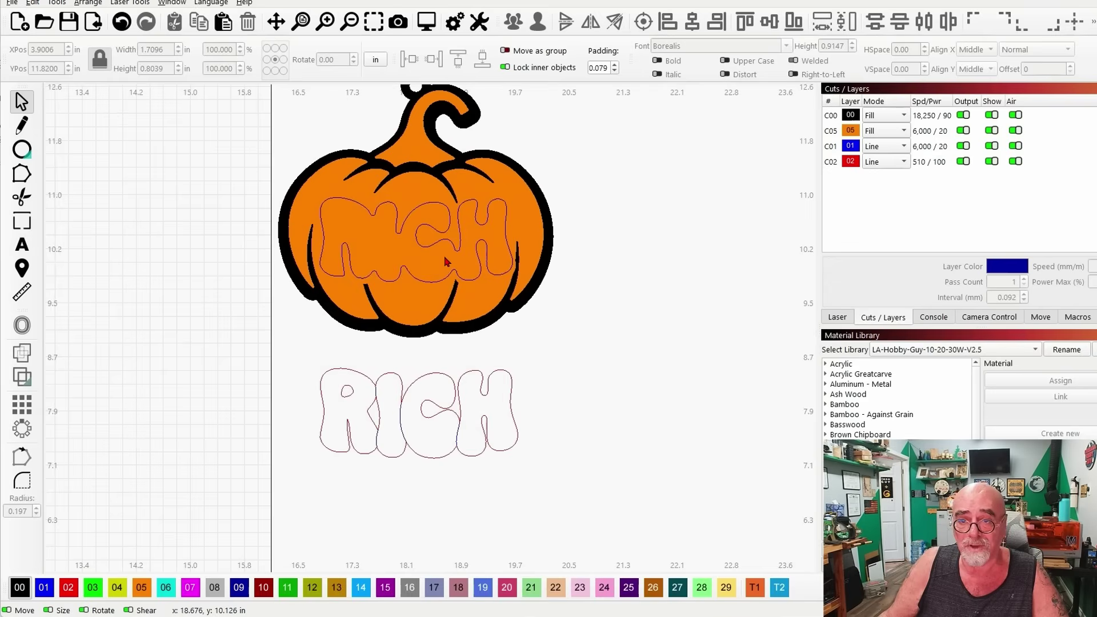
scroll(577, 195, up, 1)
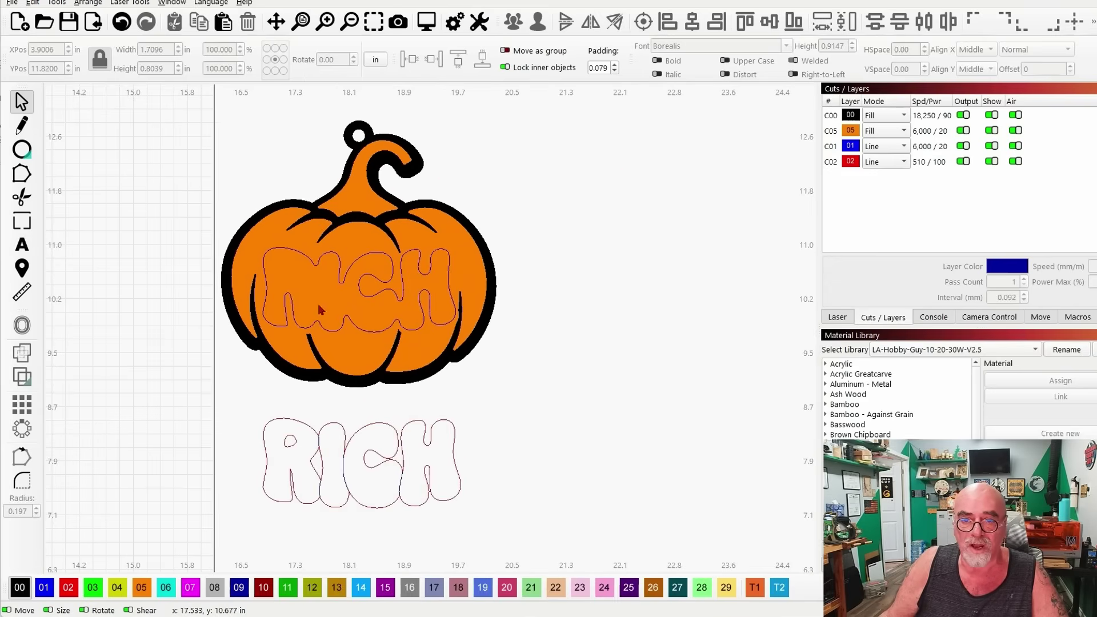
scroll(566, 255, down, 2)
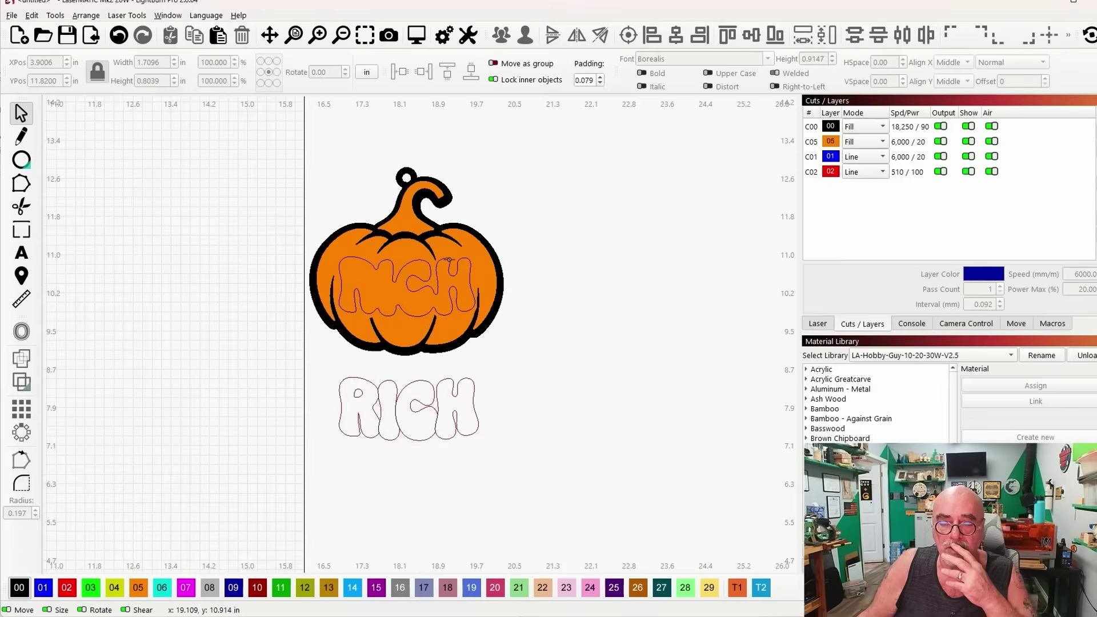
scroll(450, 280, up, 1)
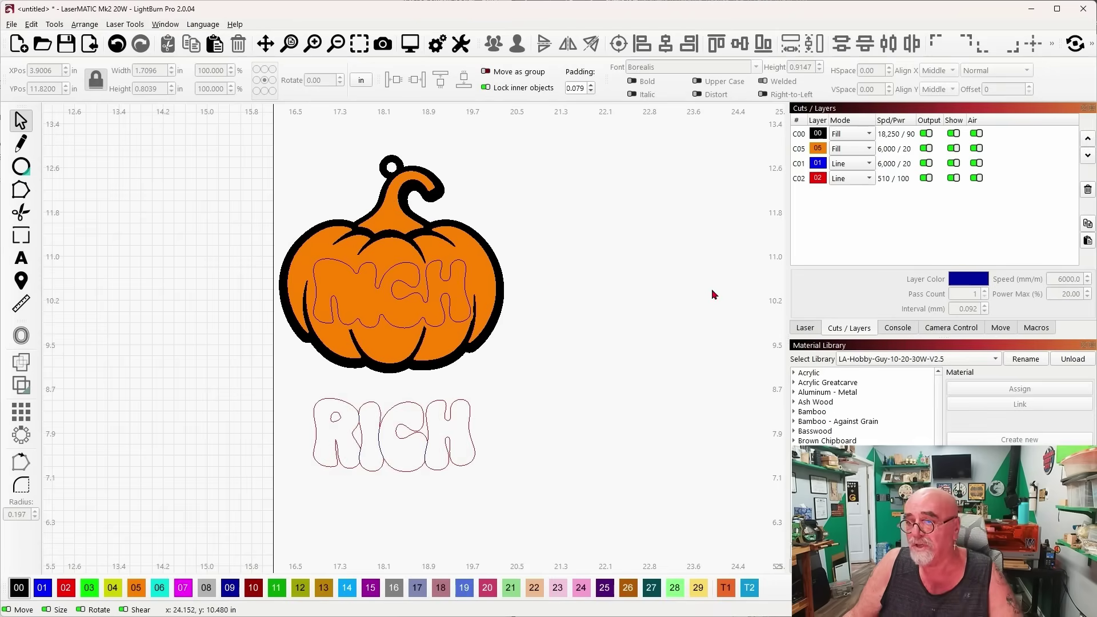
click(855, 139)
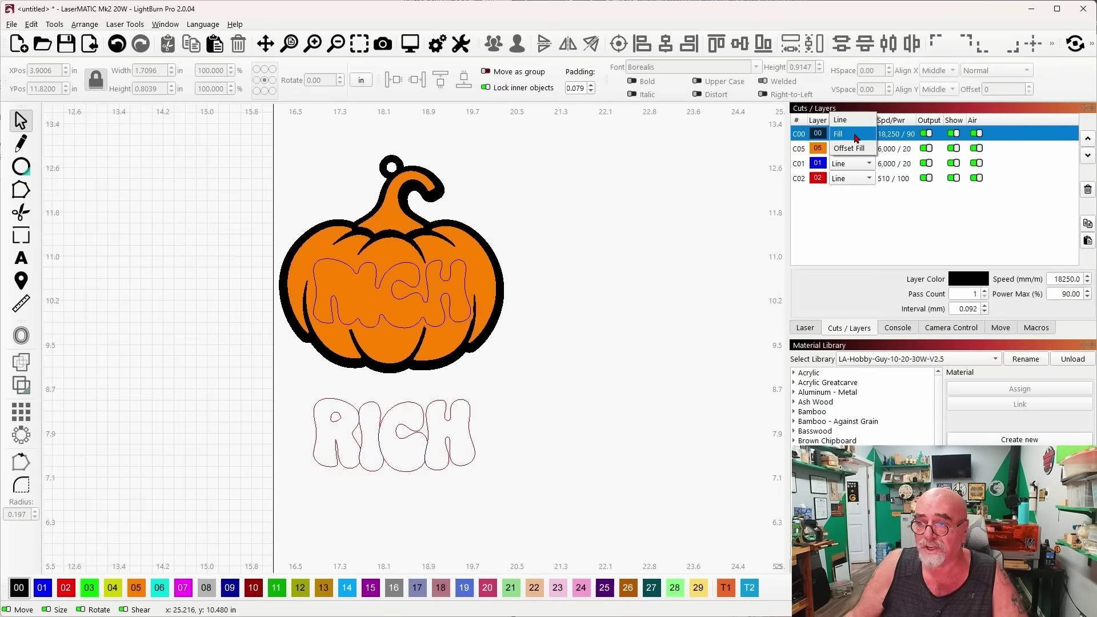
click(846, 122)
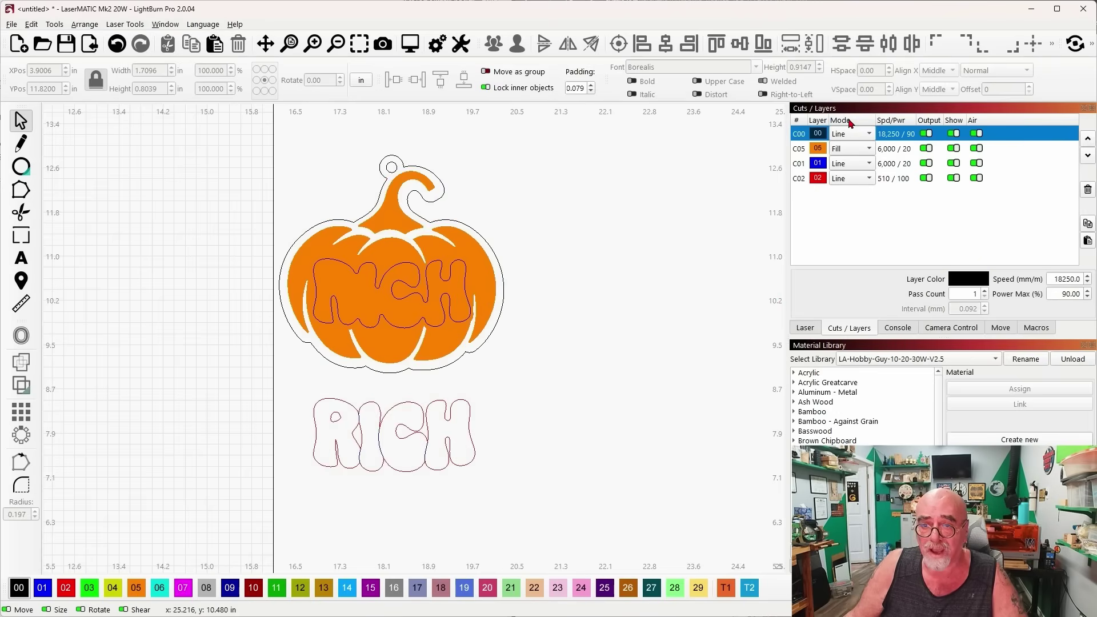
click(849, 149)
click(848, 150)
click(851, 140)
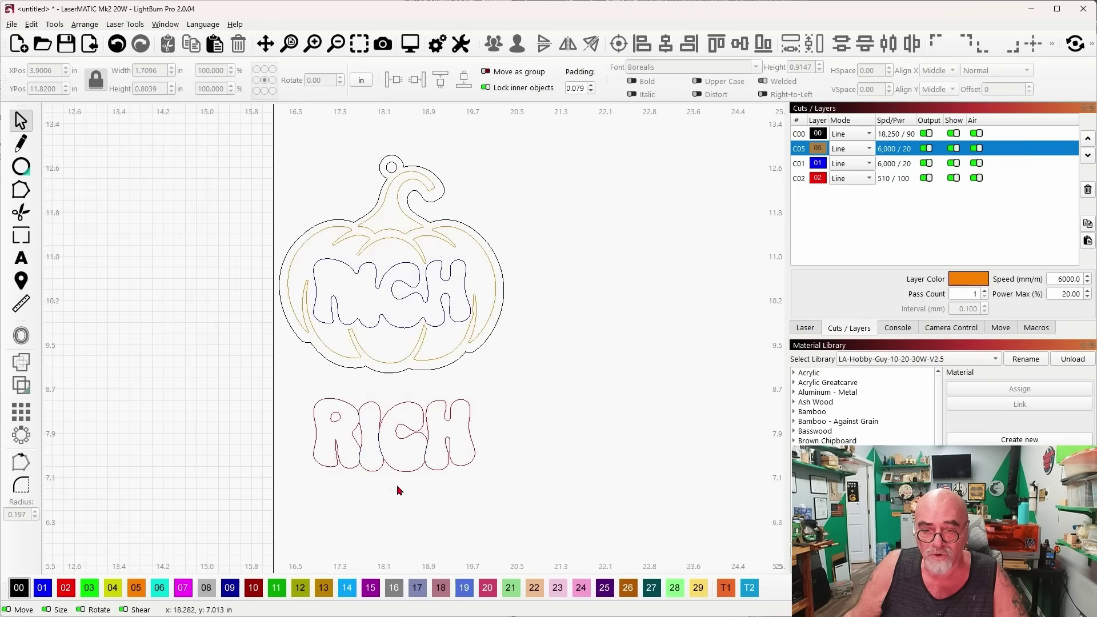
scroll(411, 465, up, 2)
scroll(510, 338, down, 1)
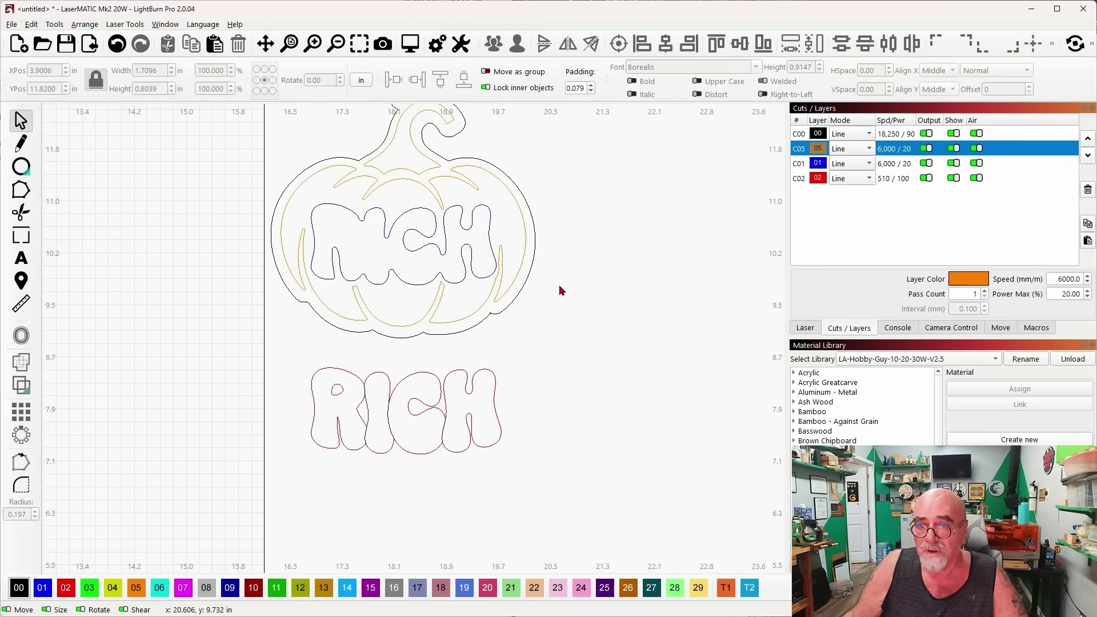
scroll(561, 289, up, 2)
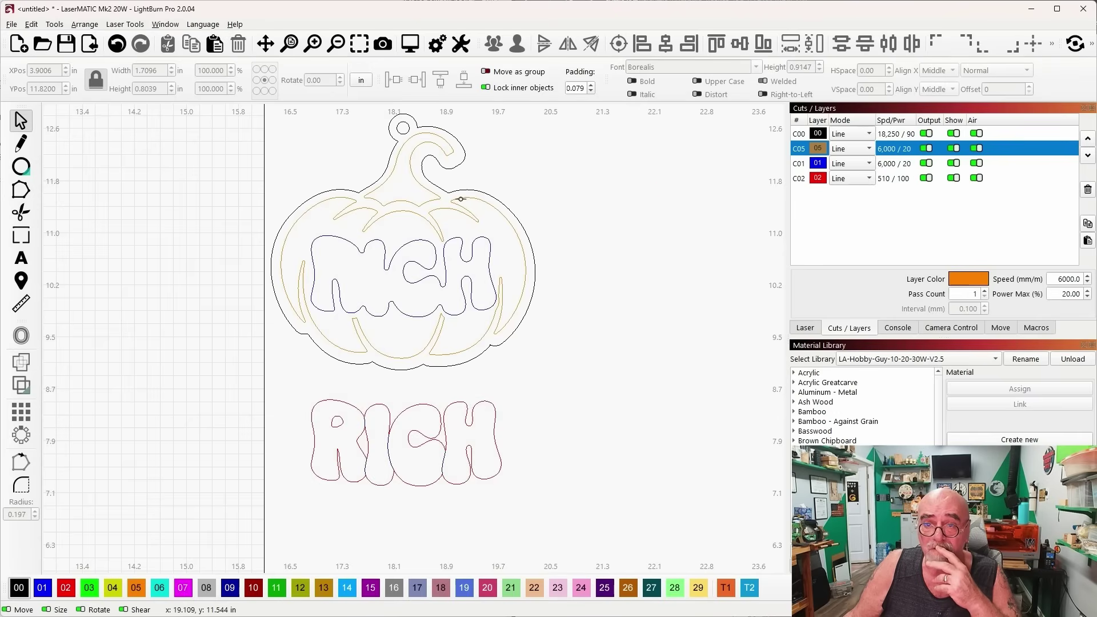
click(850, 149)
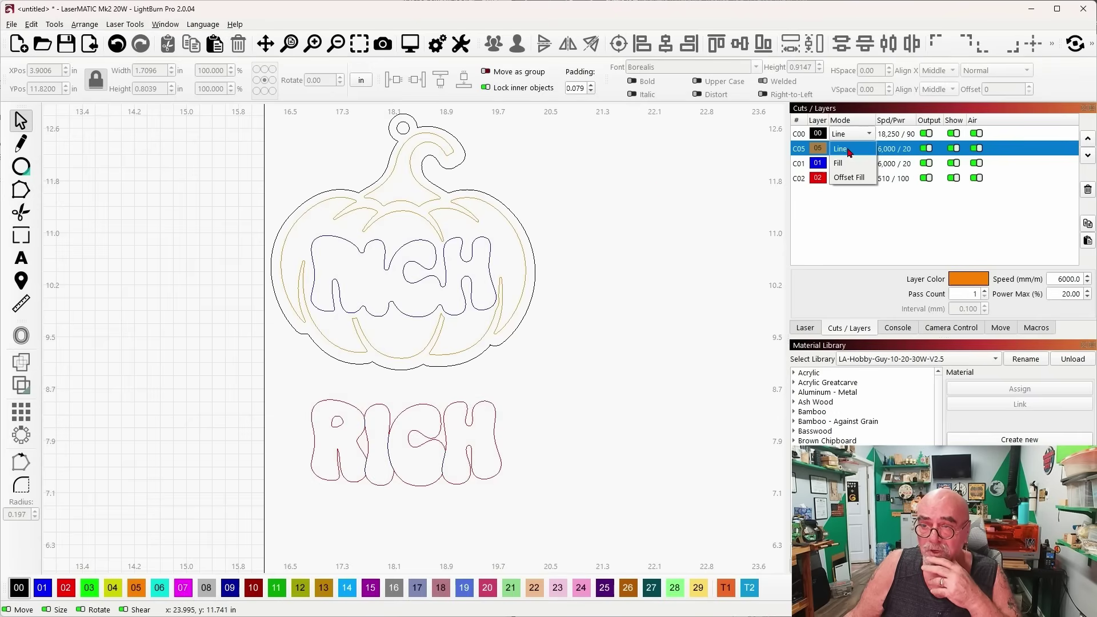
click(845, 165)
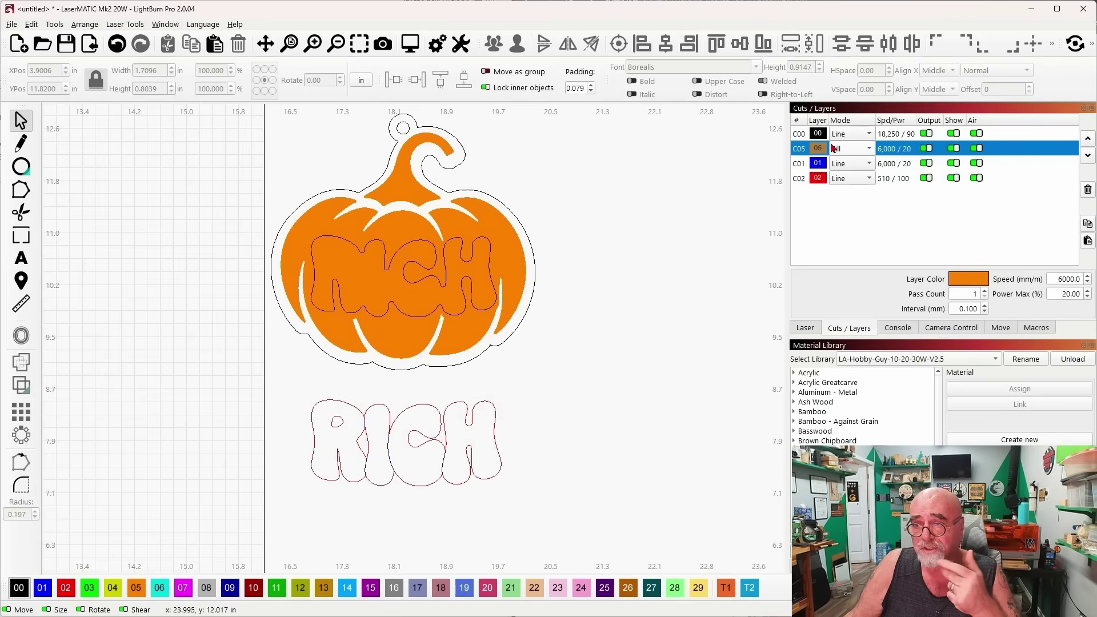
click(848, 136)
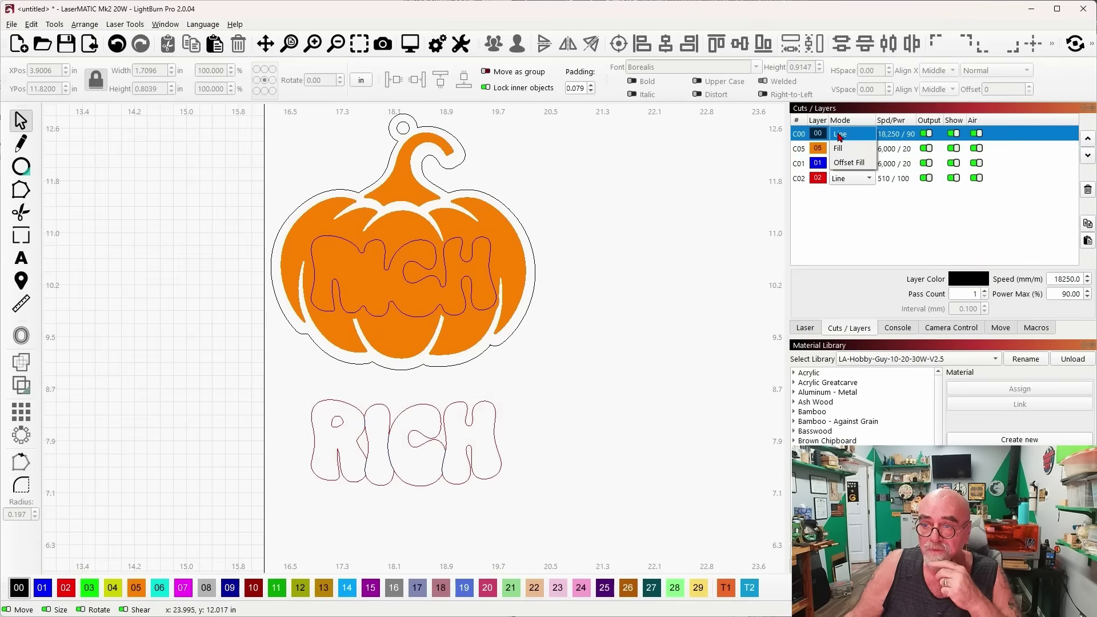
click(843, 149)
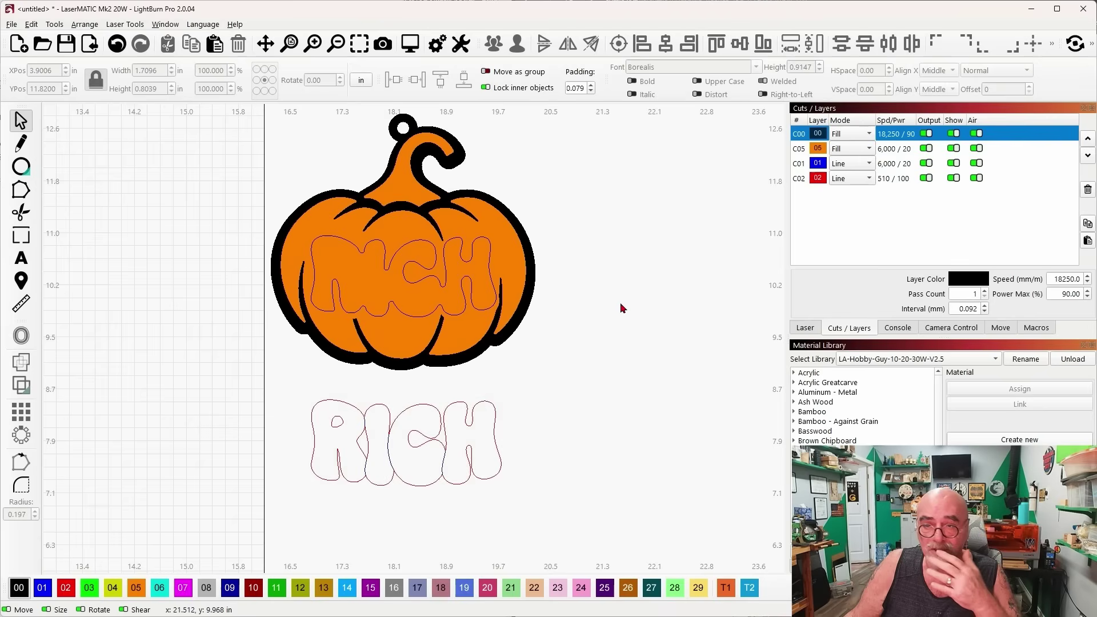
click(514, 441)
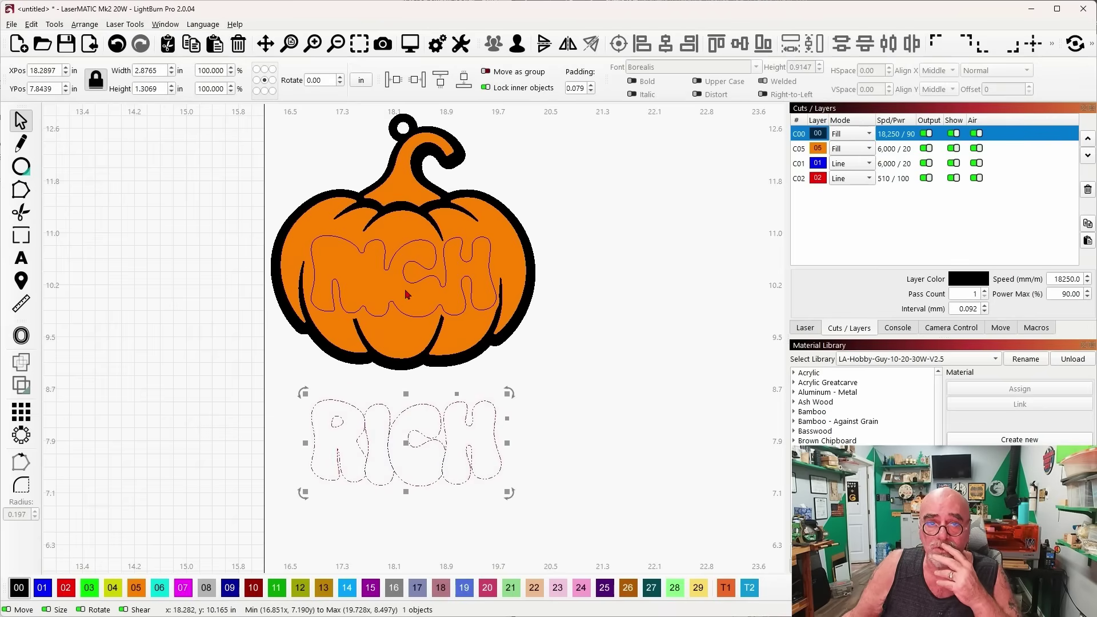
Step: Switch the view style to Wireframe / Smooth, then back to Filled / Coarse
click(605, 256)
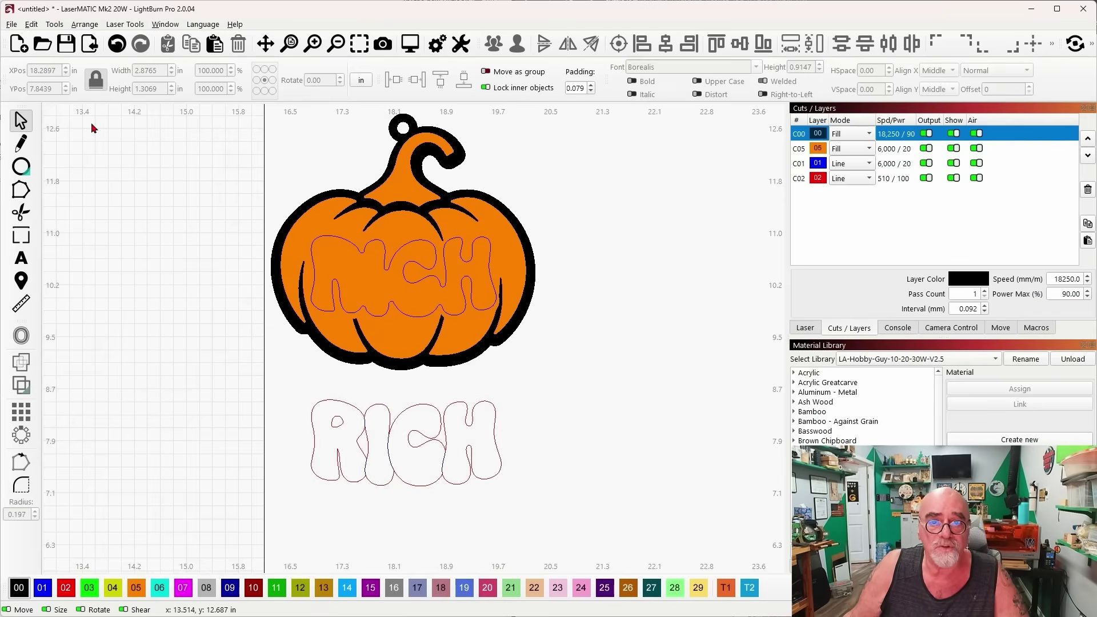
click(165, 25)
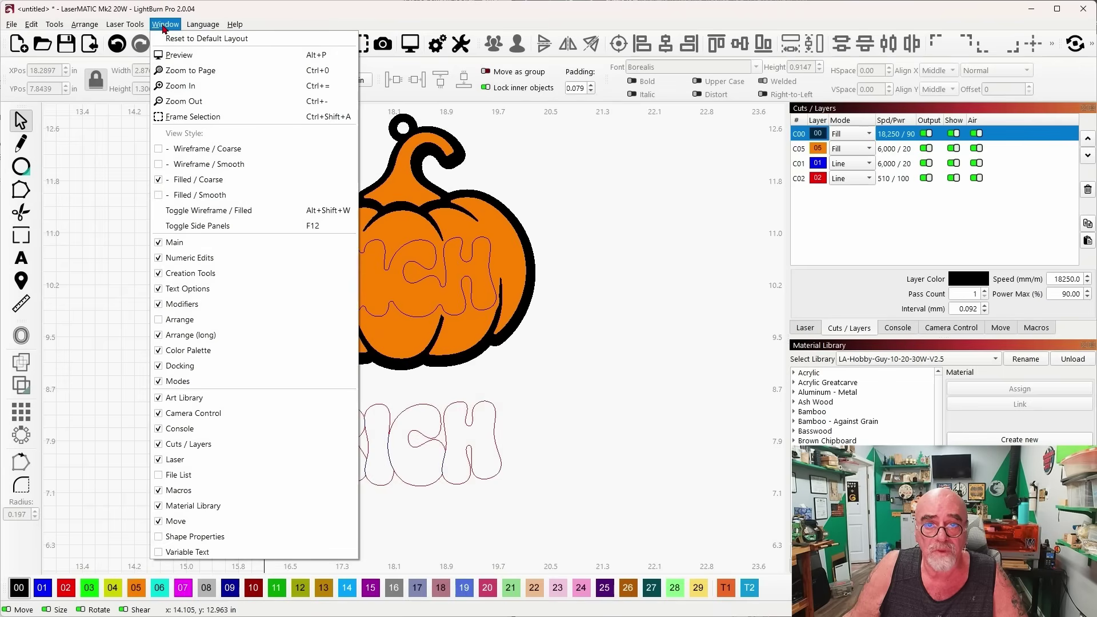
click(163, 166)
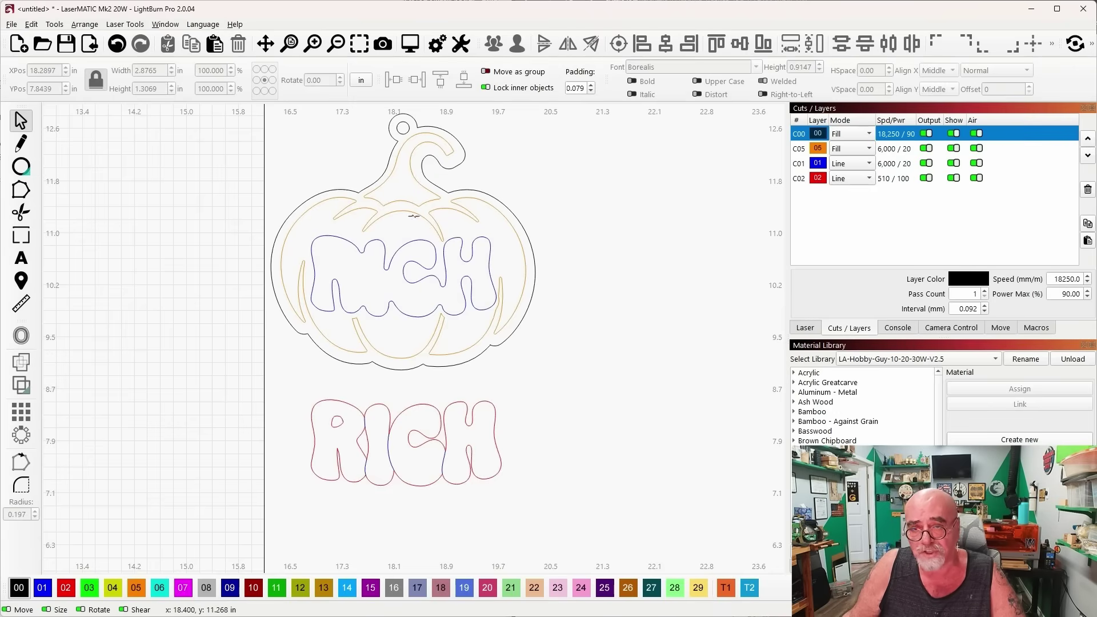
click(166, 24)
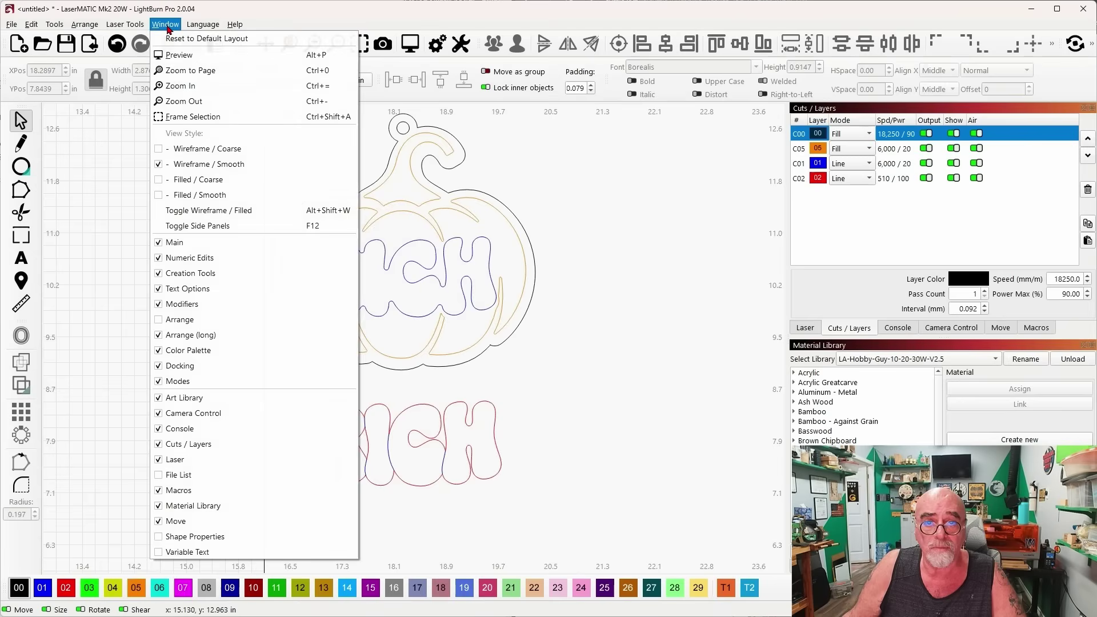
click(218, 182)
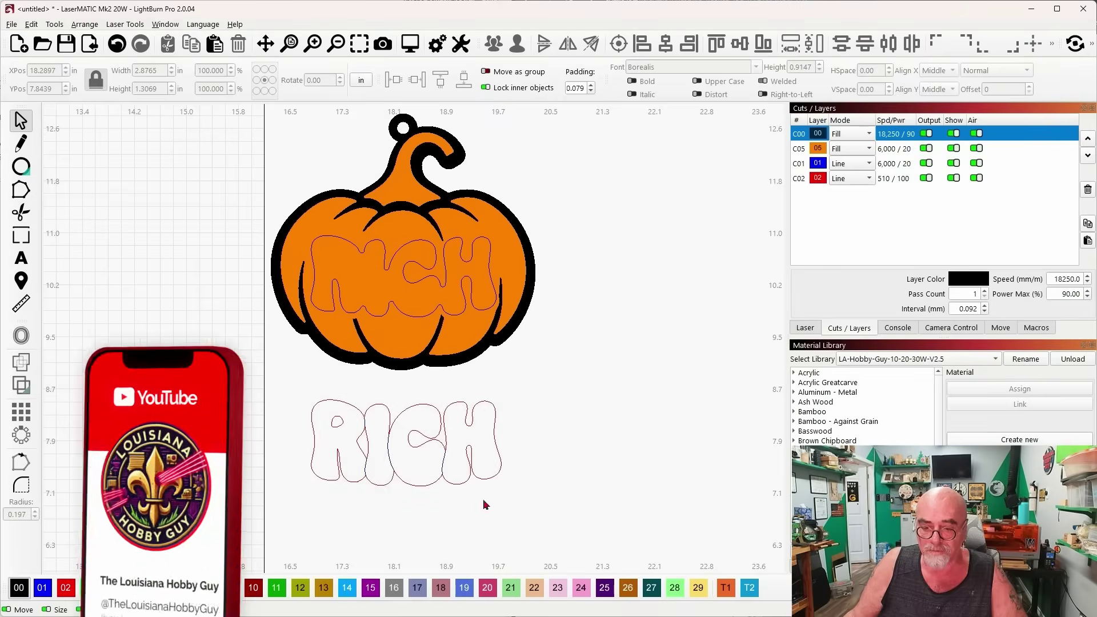
Step: Capture a Snipping Tool screenshot of the filled pumpkin tag and RICH outline
key(super)
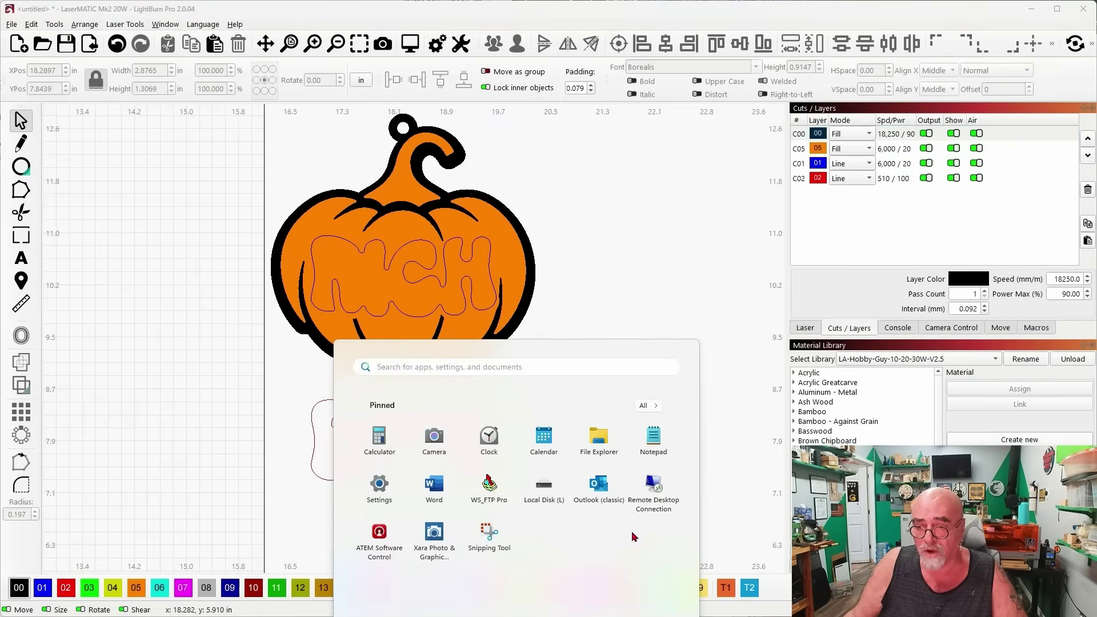
click(489, 537)
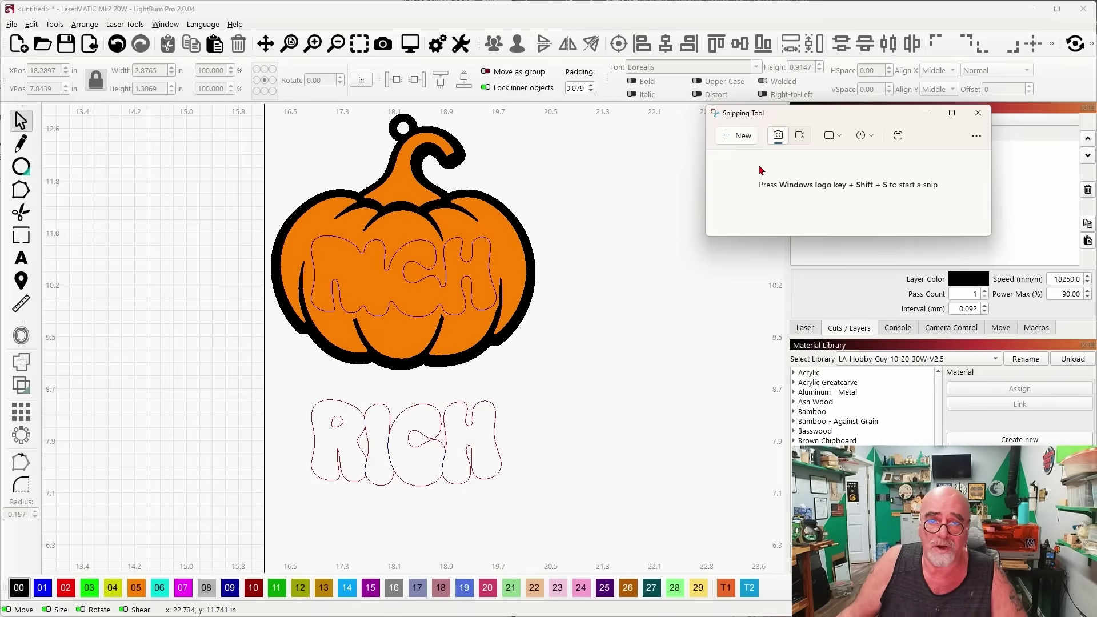
click(737, 137)
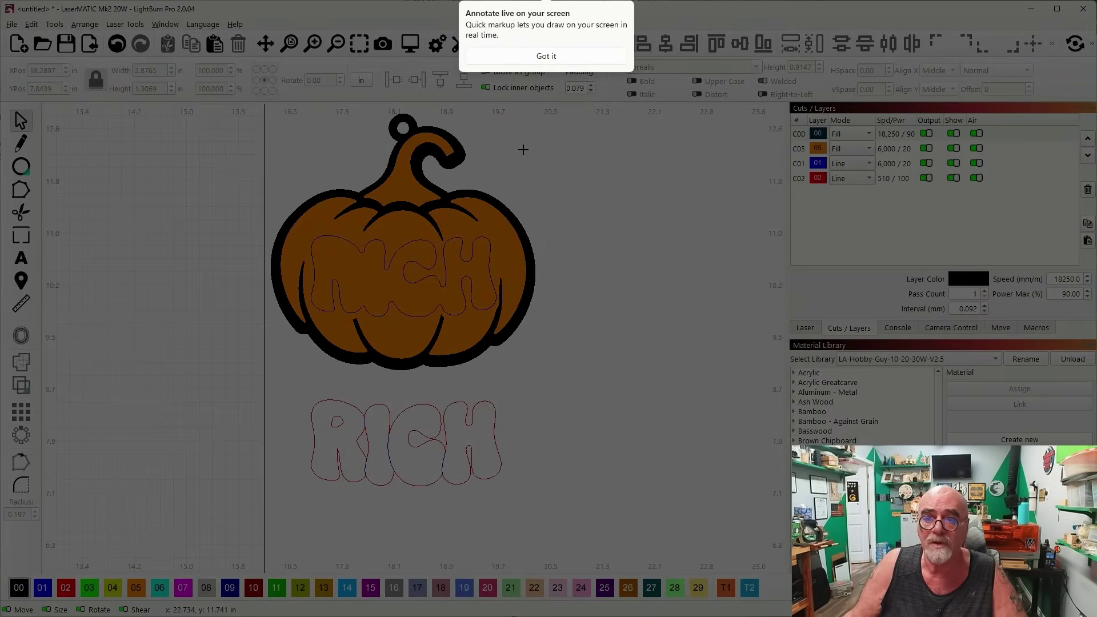
click(546, 57)
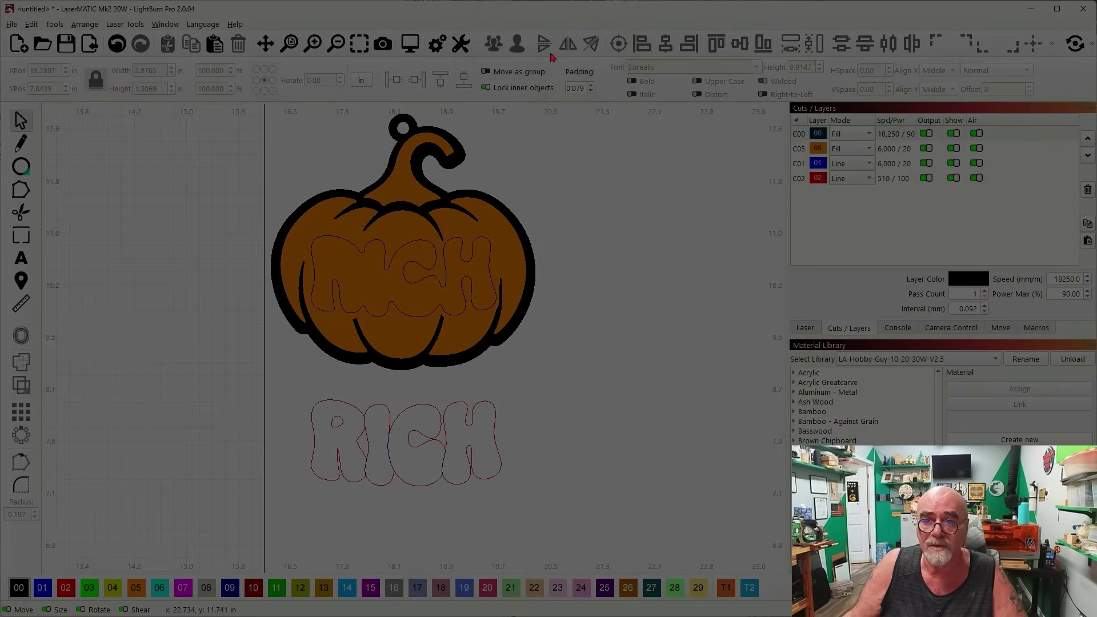
drag(231, 107, 594, 499)
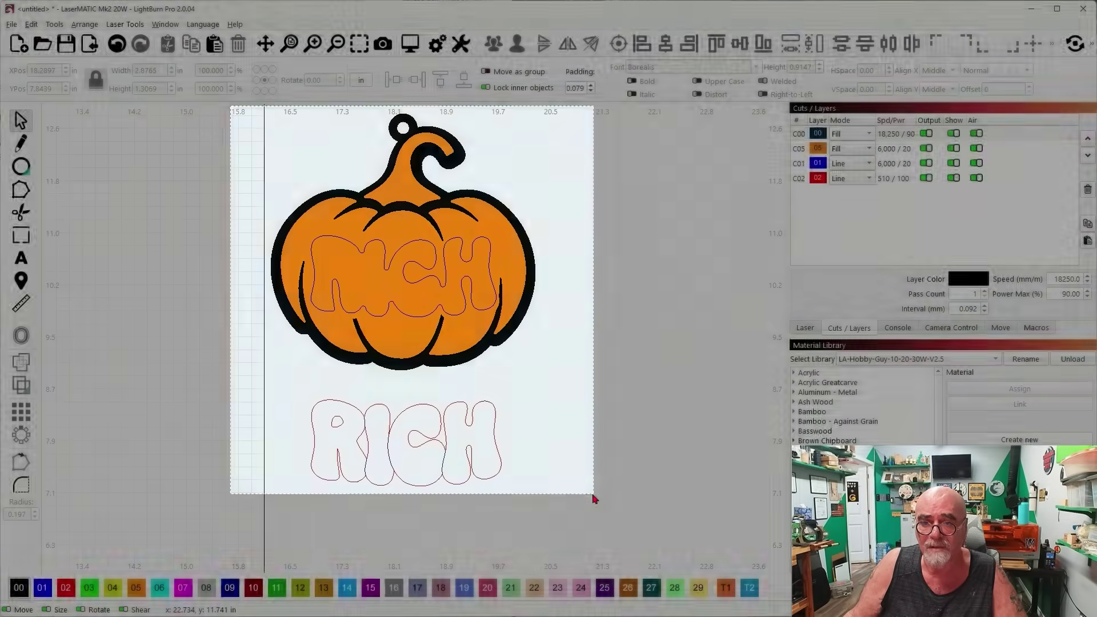
Step: Reposition the screenshot window, then minimise it to return to LightBurn
drag(958, 103, 410, 103)
drag(525, 97, 551, 81)
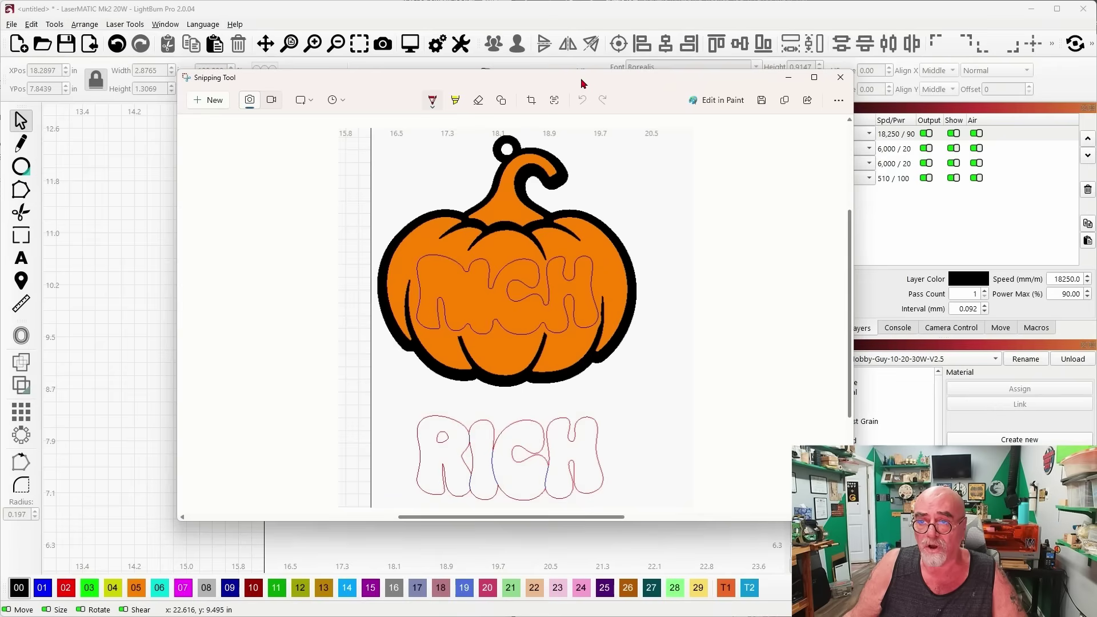
click(789, 77)
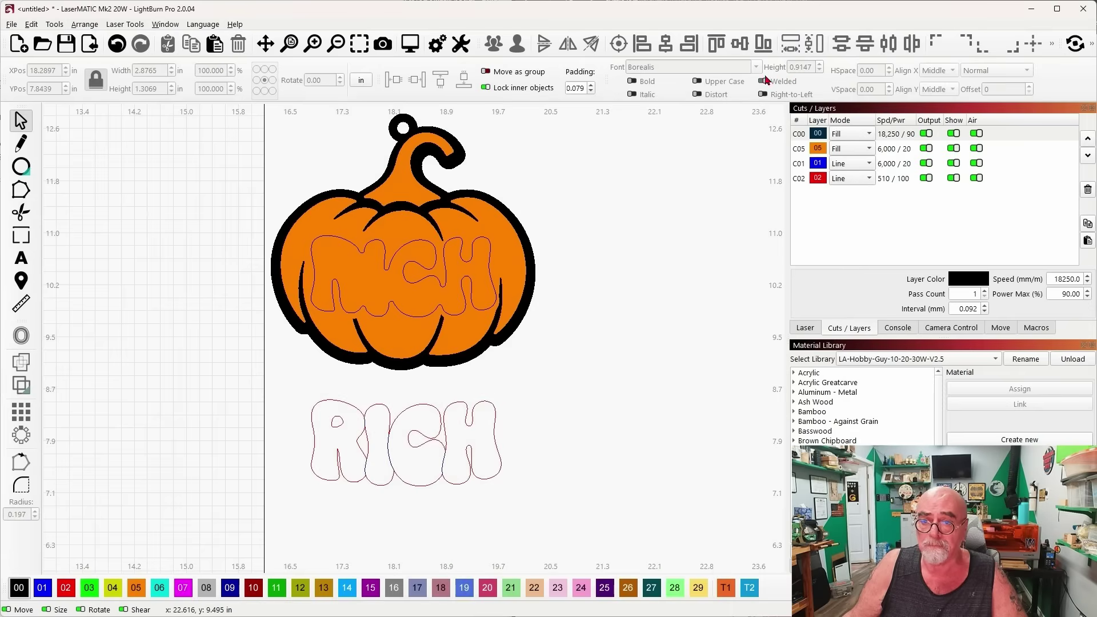
scroll(580, 352, up, 1)
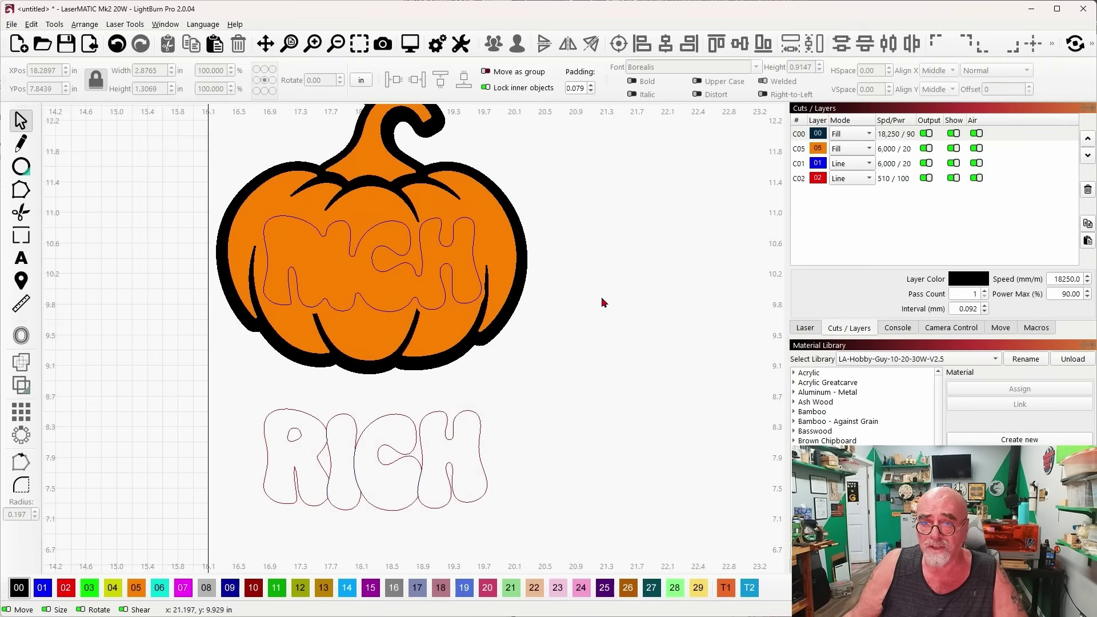
drag(610, 284, 648, 300)
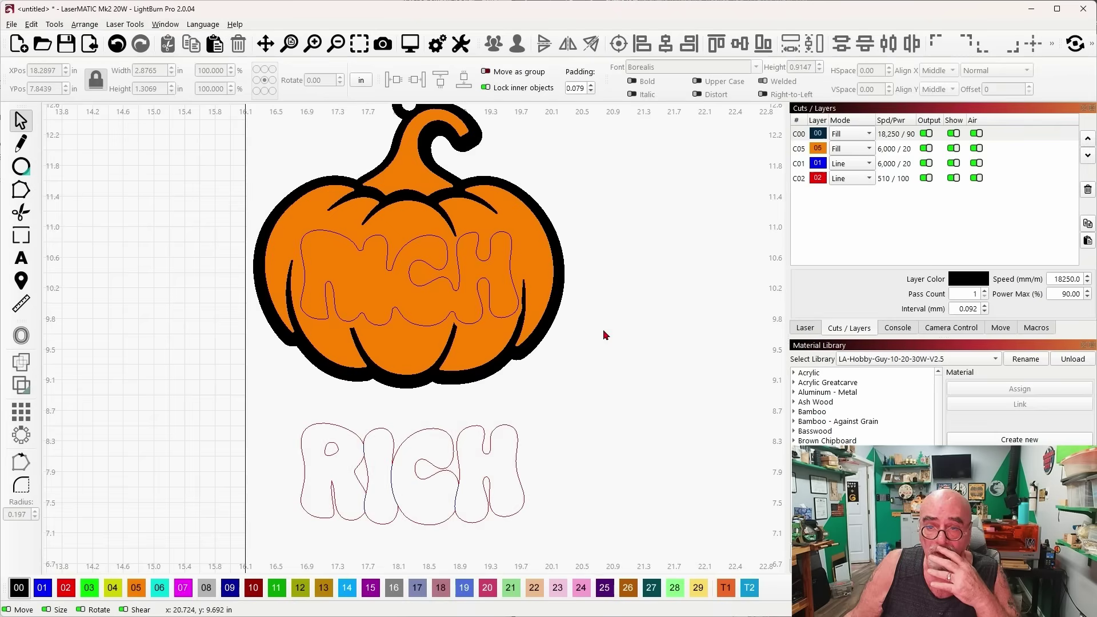
click(507, 236)
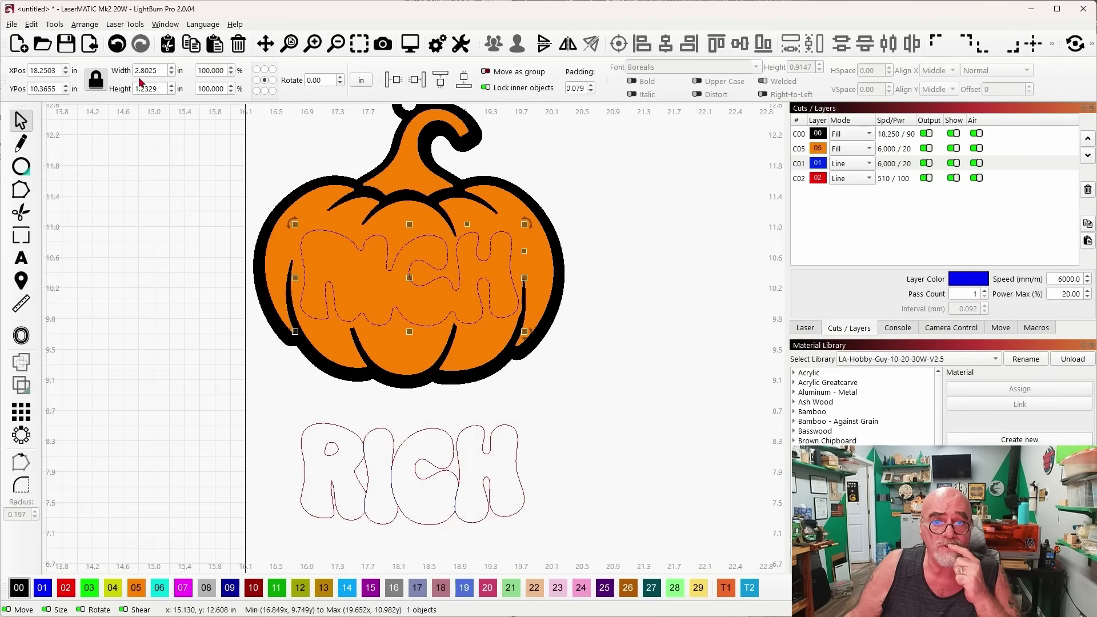
click(516, 428)
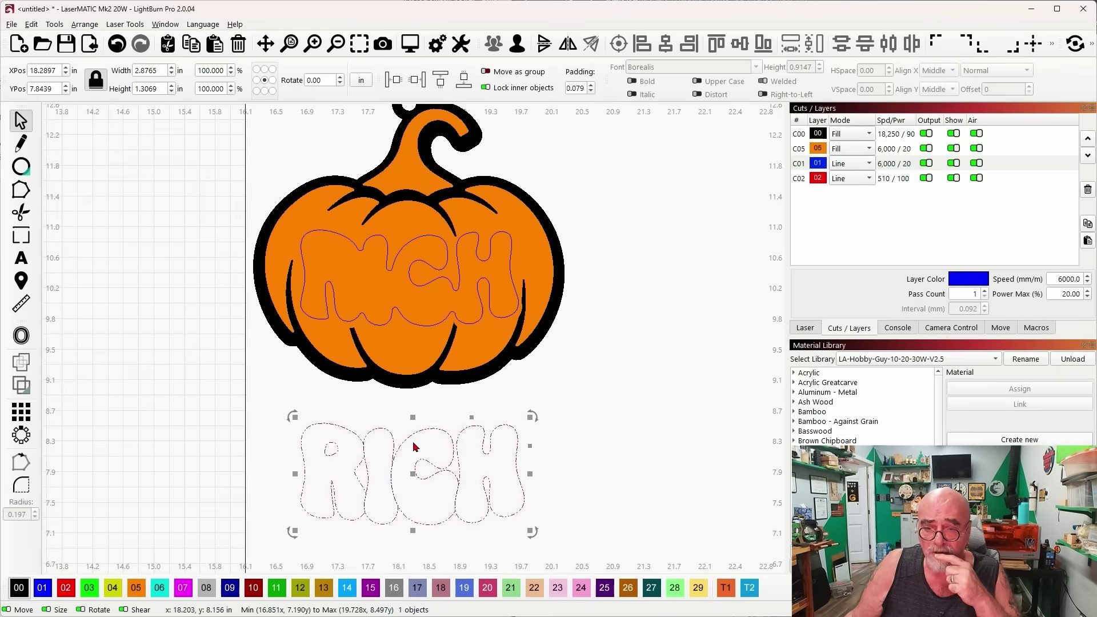
drag(408, 474, 408, 281)
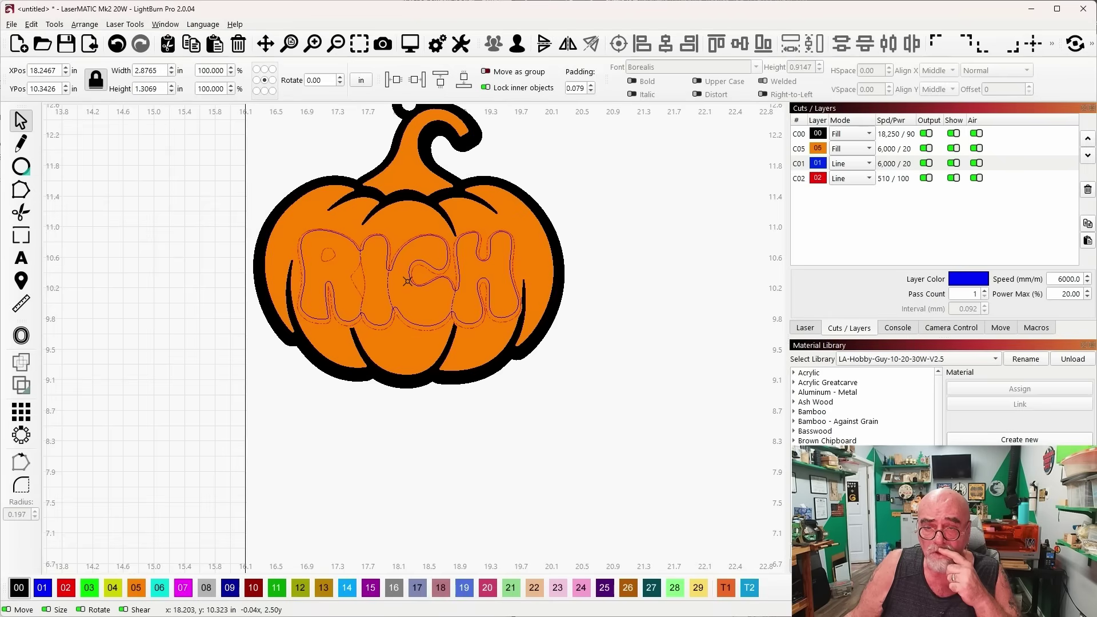
drag(408, 307, 410, 440)
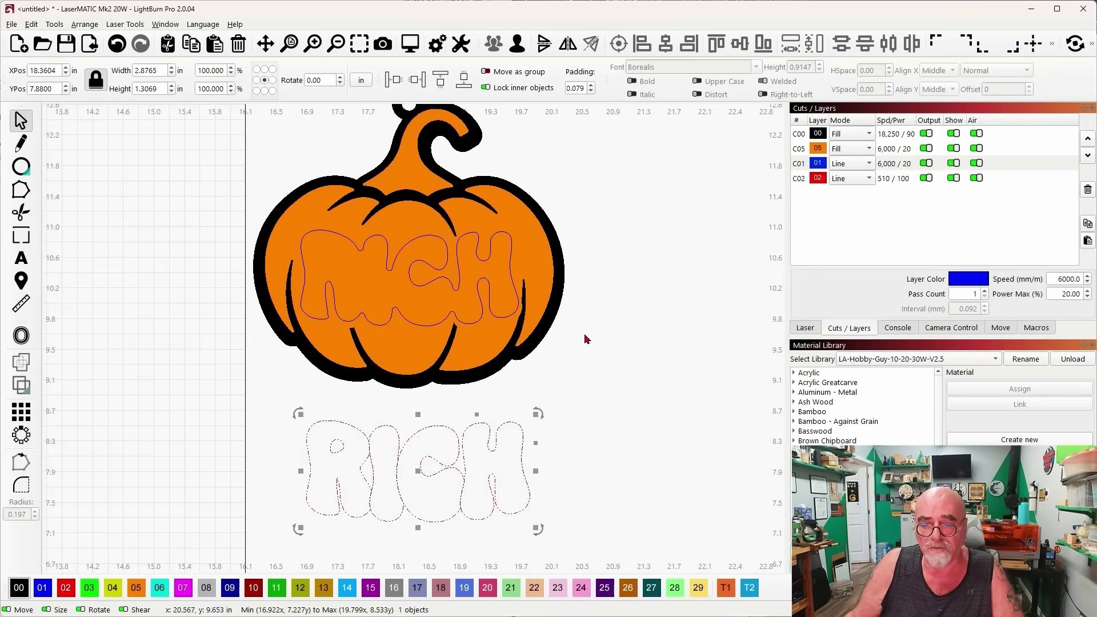
click(510, 237)
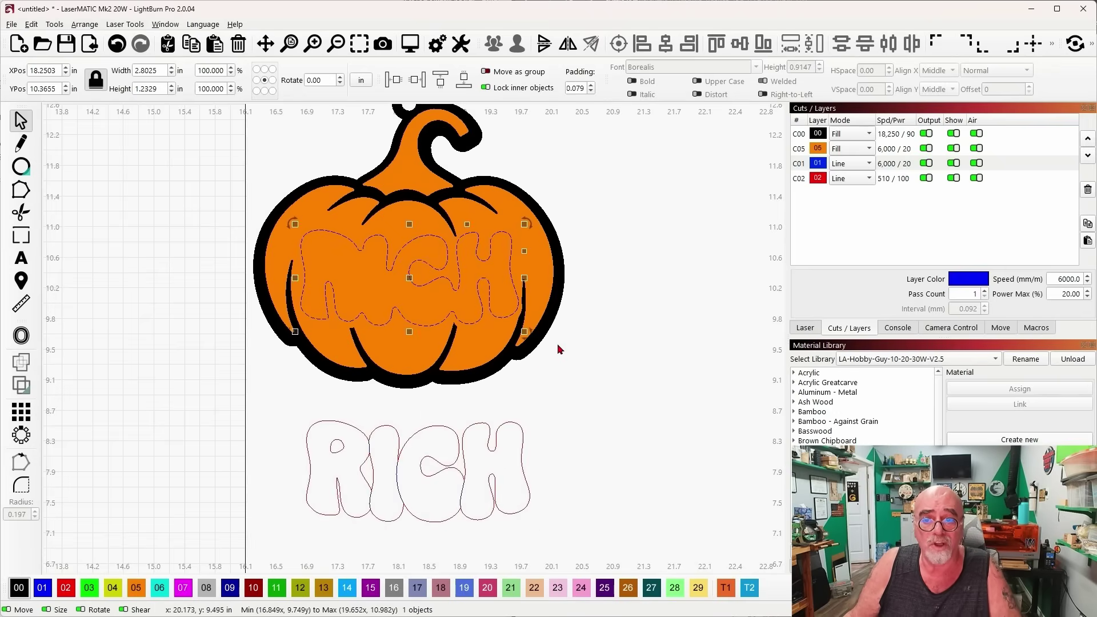
click(524, 434)
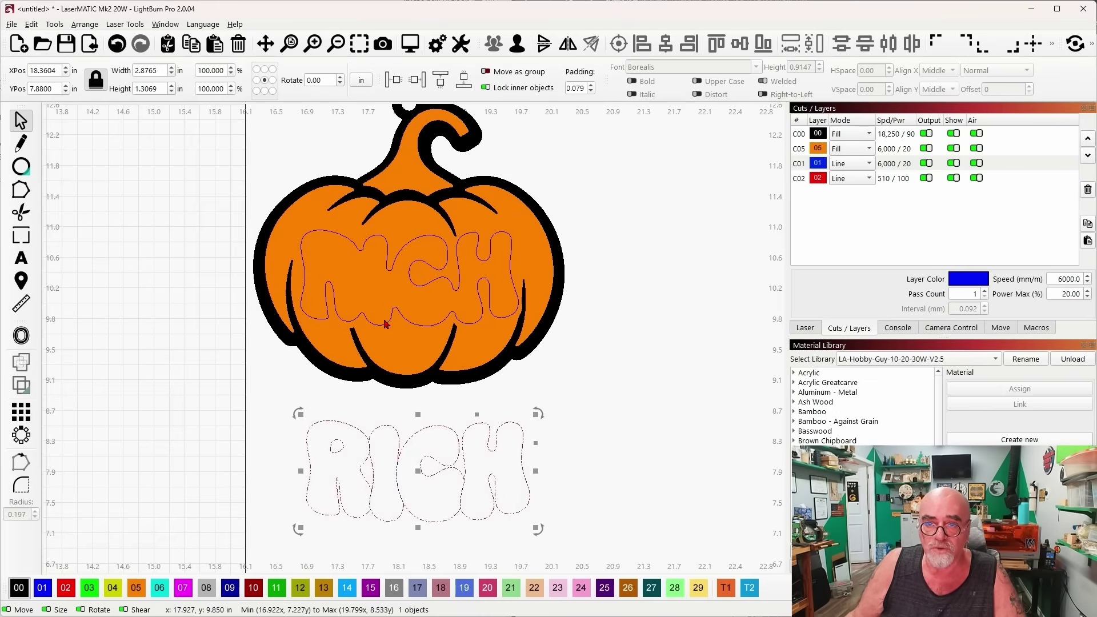
scroll(387, 318, down, 2)
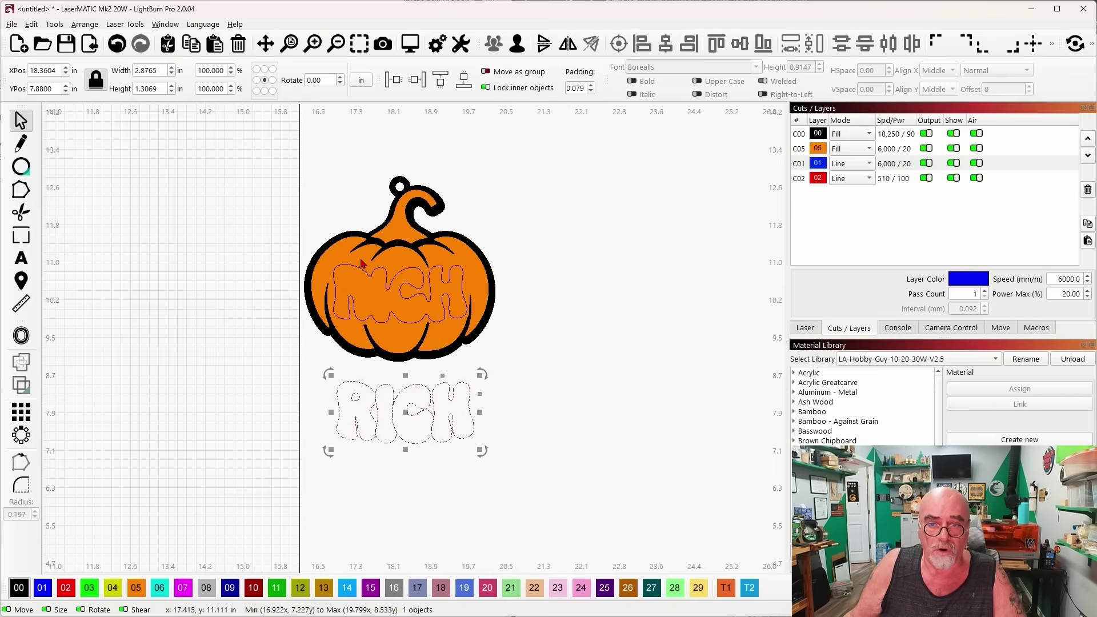
drag(238, 220, 262, 177)
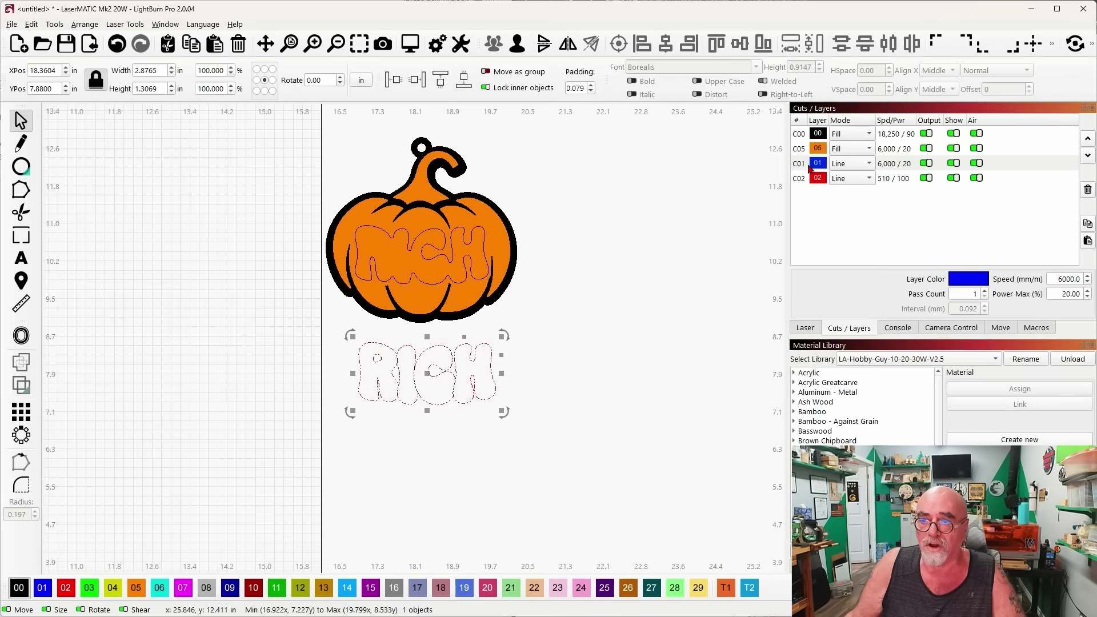
scroll(306, 282, down, 2)
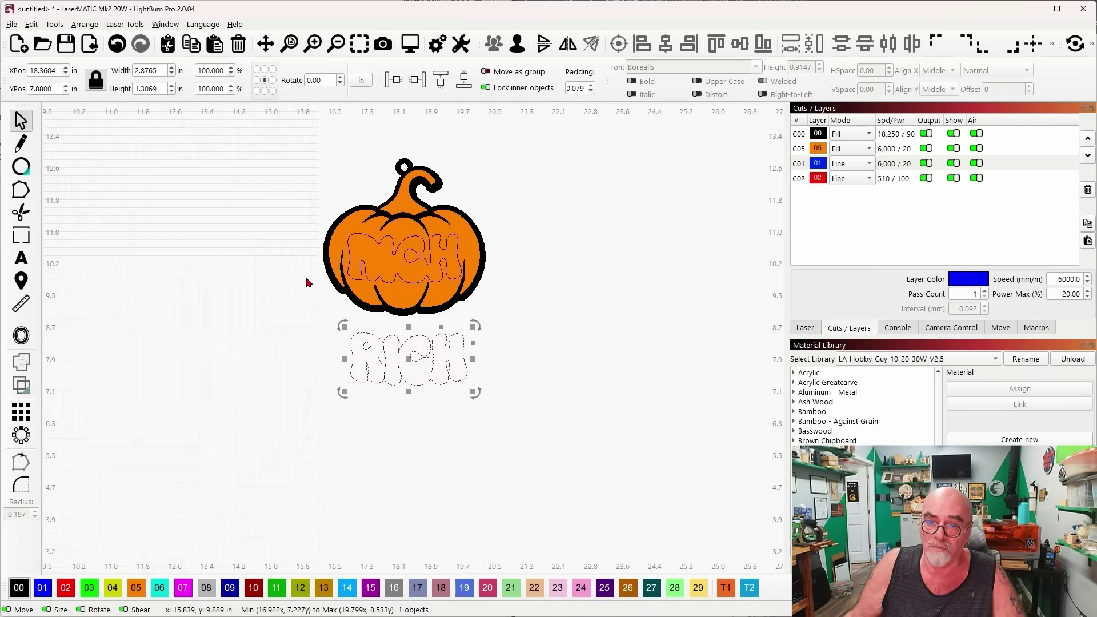
drag(246, 258, 437, 252)
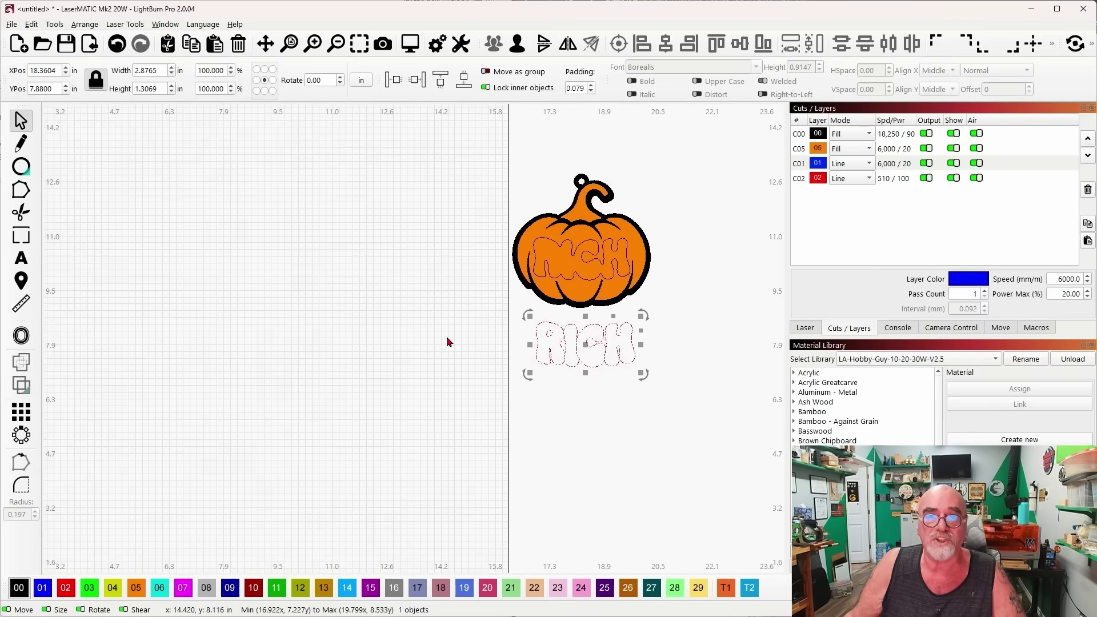